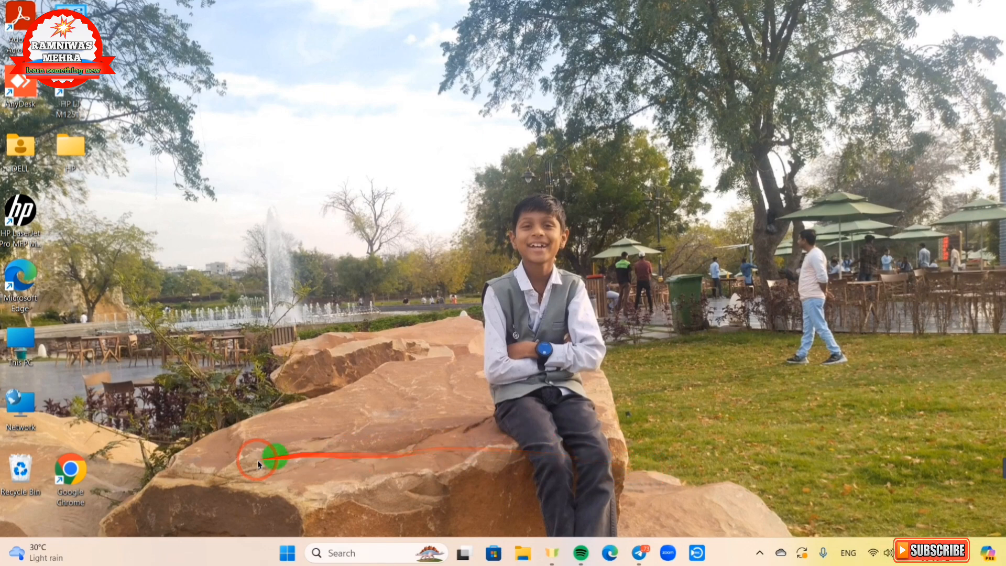
Step: Launch Chrome and search Google for 'shala darpan' from the recent searches
{"action": "double_click", "coordinate": [82, 478]}
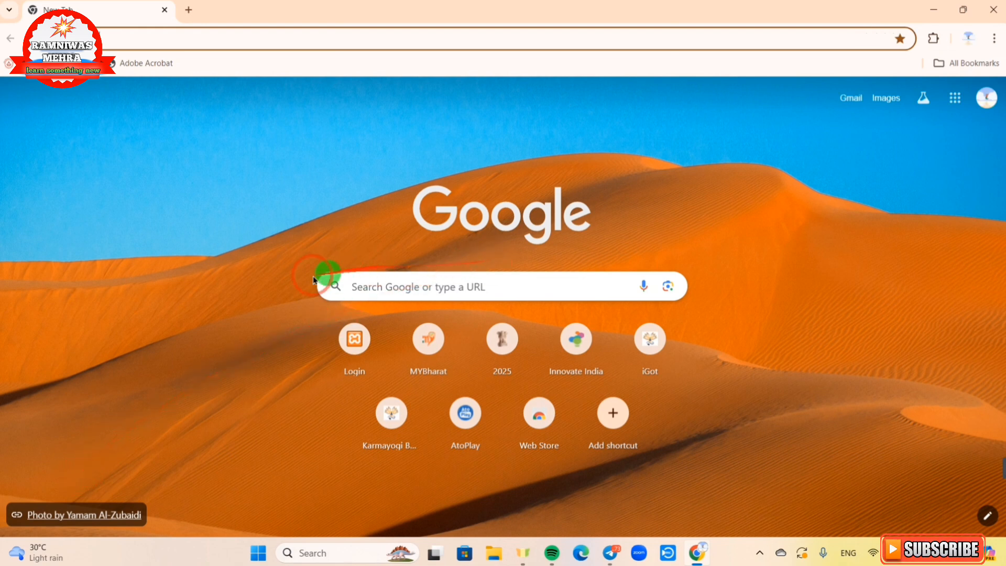
{"action": "left_click", "coordinate": [405, 279]}
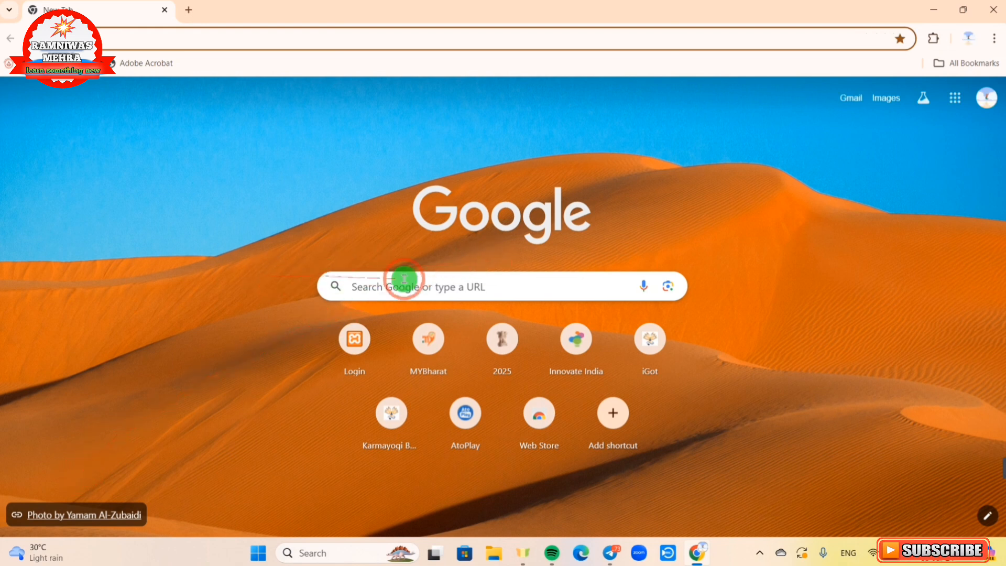
{"action": "left_click", "coordinate": [372, 288]}
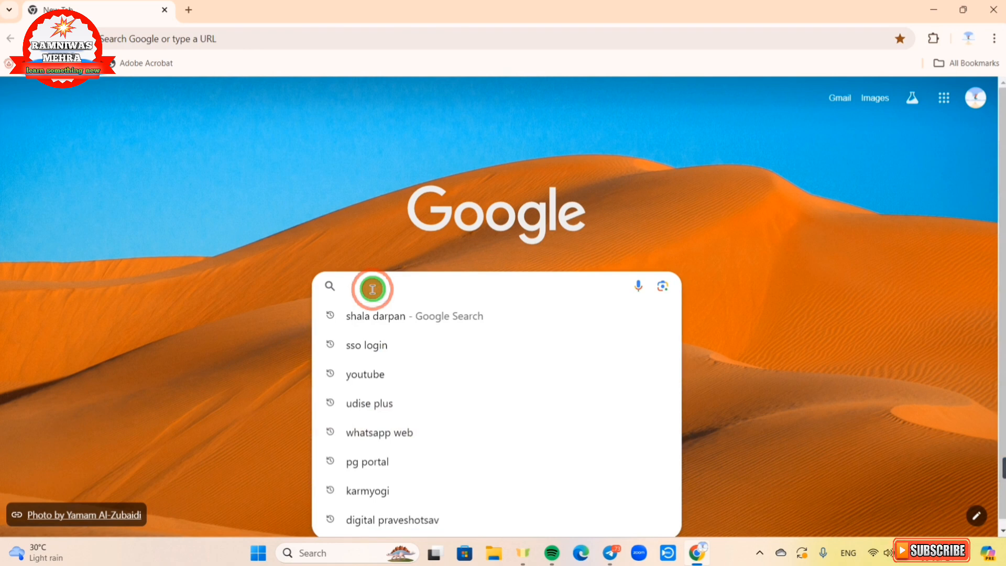
{"action": "left_click", "coordinate": [382, 316]}
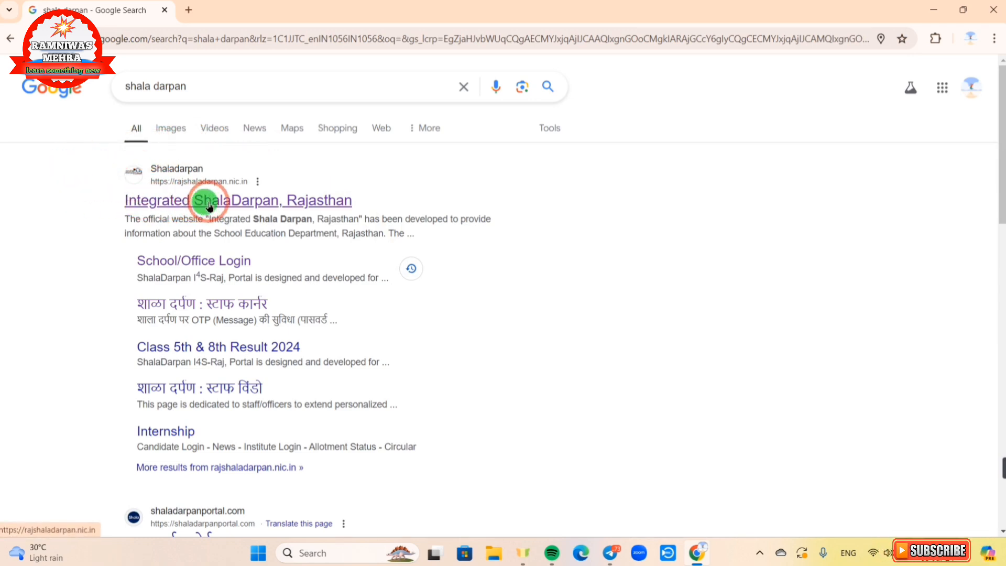
Step: Open the Integrated ShalaDarpan, Rajasthan site and sign in through Staff Login
{"action": "left_click", "coordinate": [238, 205]}
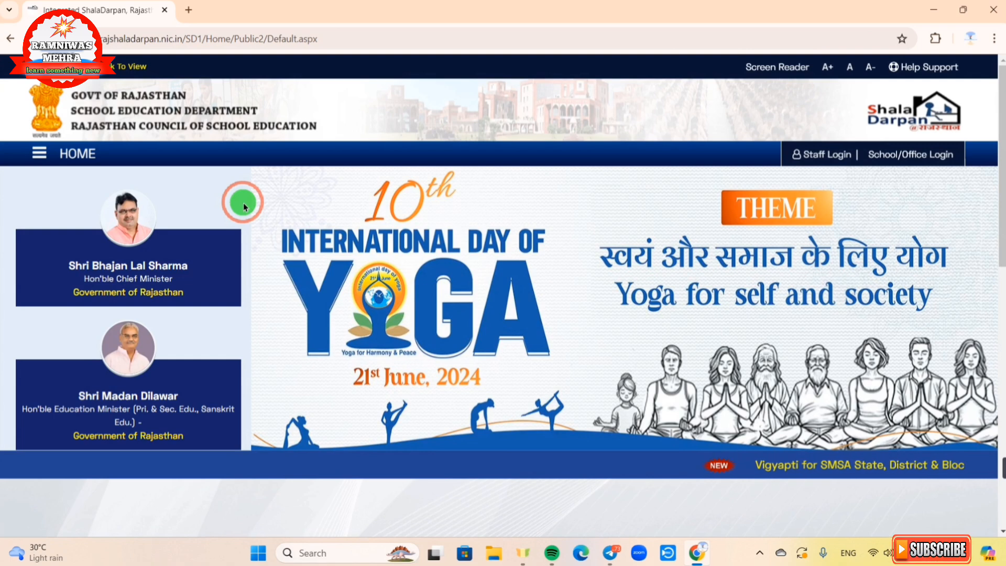
{"action": "left_click", "coordinate": [802, 157]}
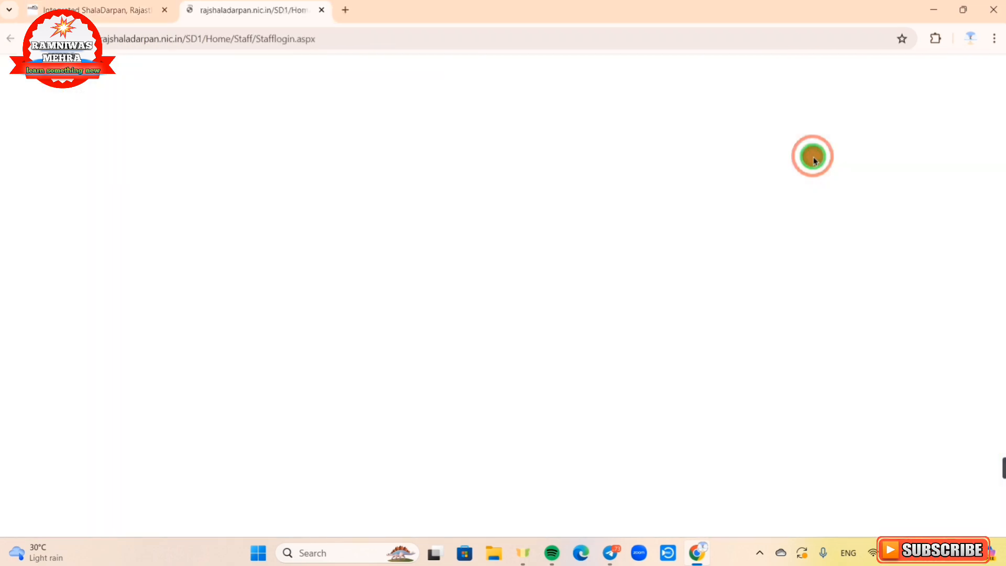
{"action": "scroll", "coordinate": [599, 364], "scroll_direction": "down", "scroll_amount": 1}
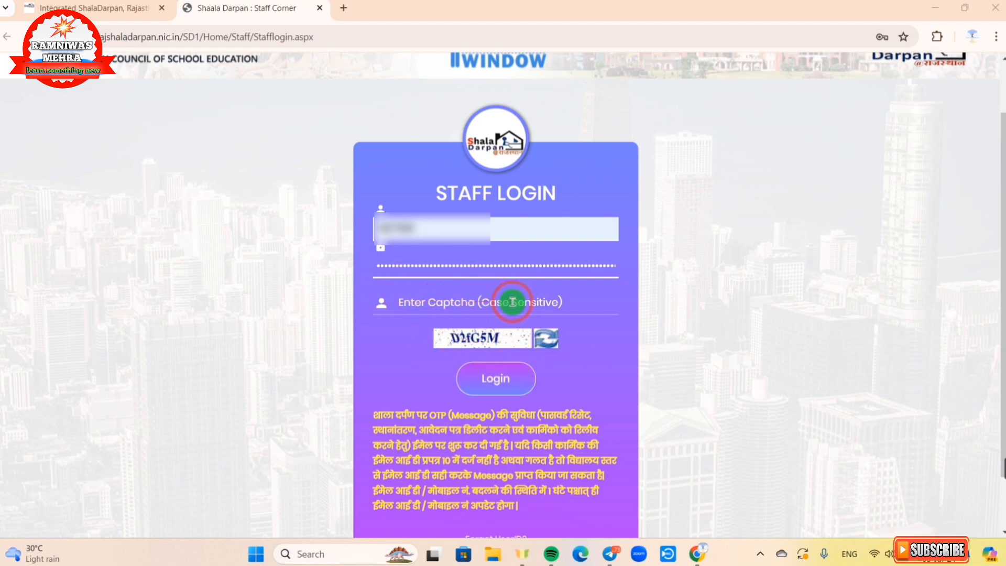
{"action": "left_click", "coordinate": [515, 390]}
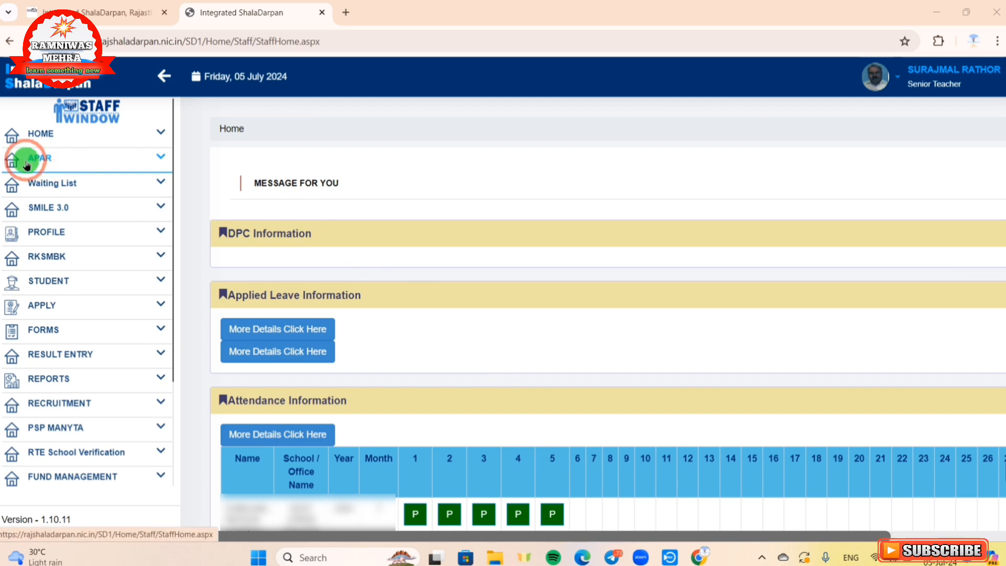
Step: Go to APAR > Apar Dashboard and select session 2023-24
{"action": "left_click", "coordinate": [52, 166]}
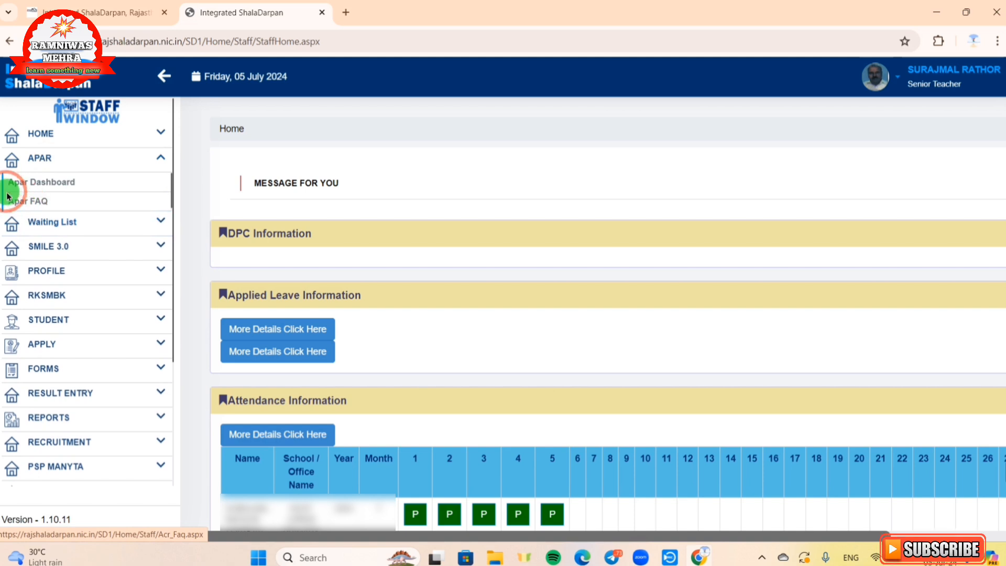
{"action": "left_click", "coordinate": [39, 188]}
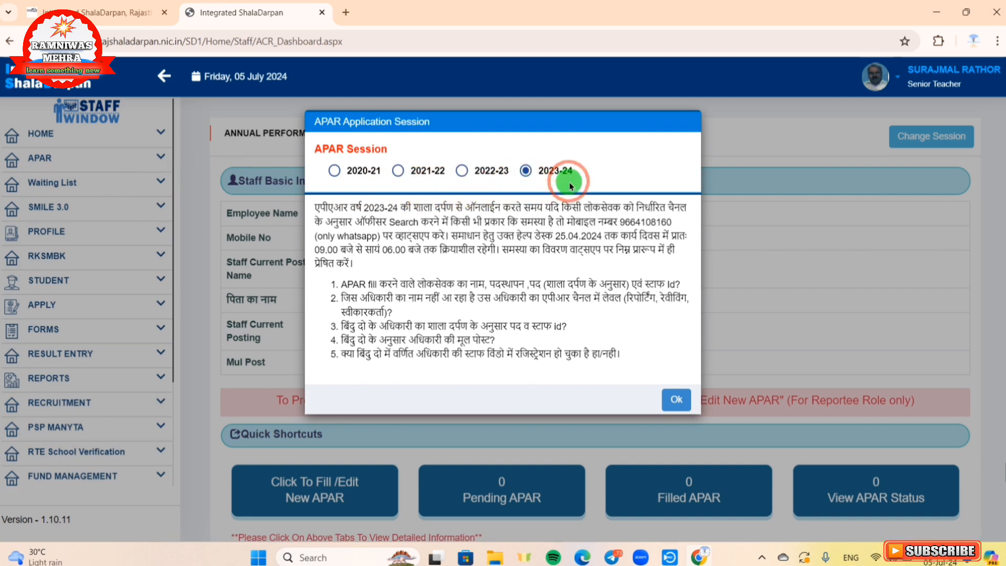
{"action": "left_click", "coordinate": [525, 171]}
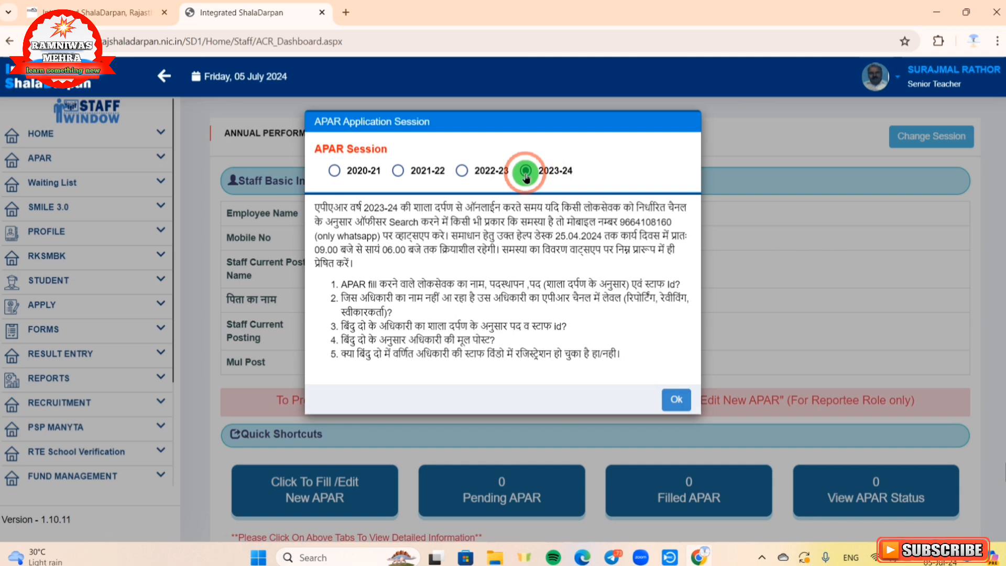
{"action": "left_click", "coordinate": [677, 411]}
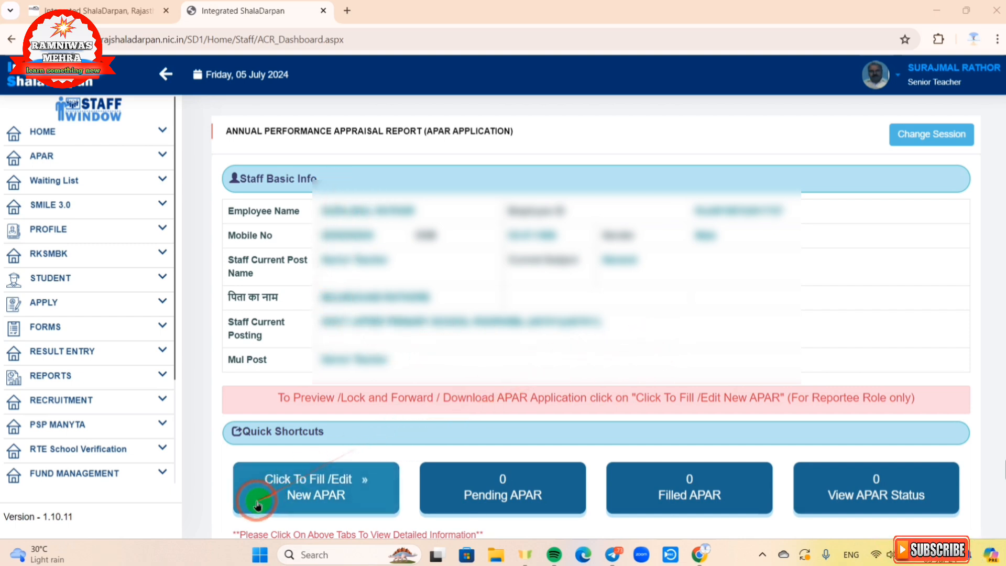
Step: Start a new APAR and choose the third- and second-grade educational staff type
{"action": "left_click", "coordinate": [324, 500]}
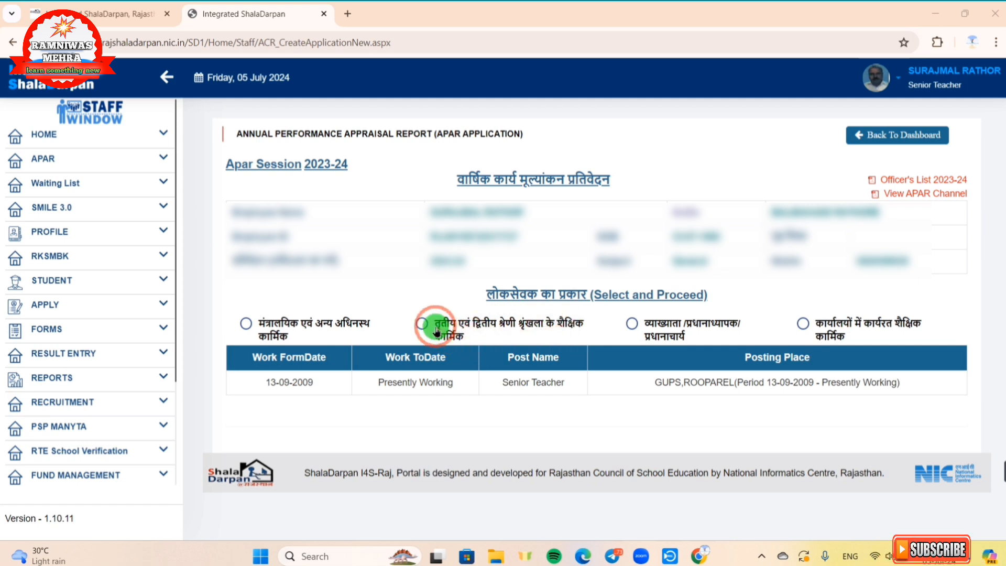
{"action": "left_click", "coordinate": [633, 323]}
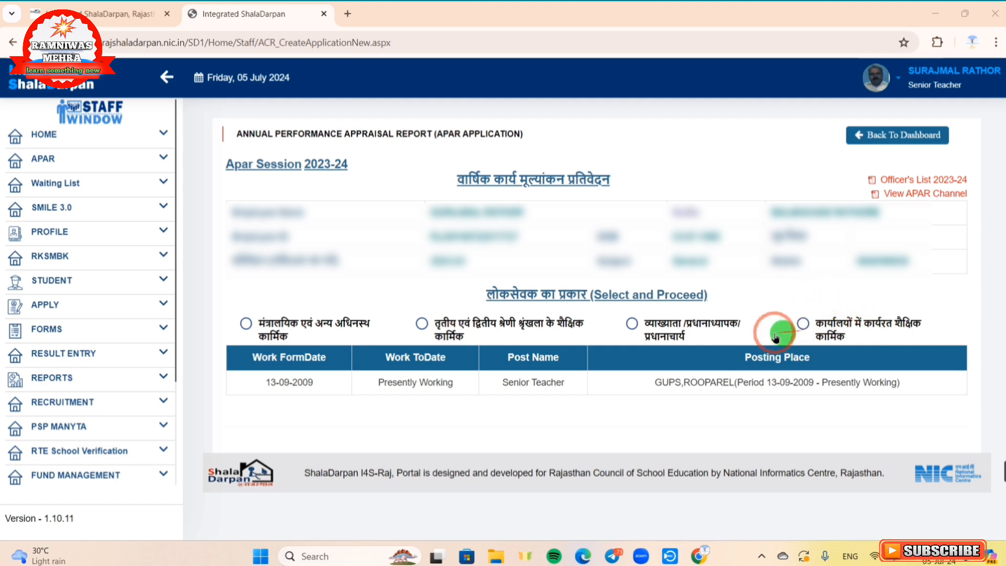
{"action": "left_click", "coordinate": [424, 326]}
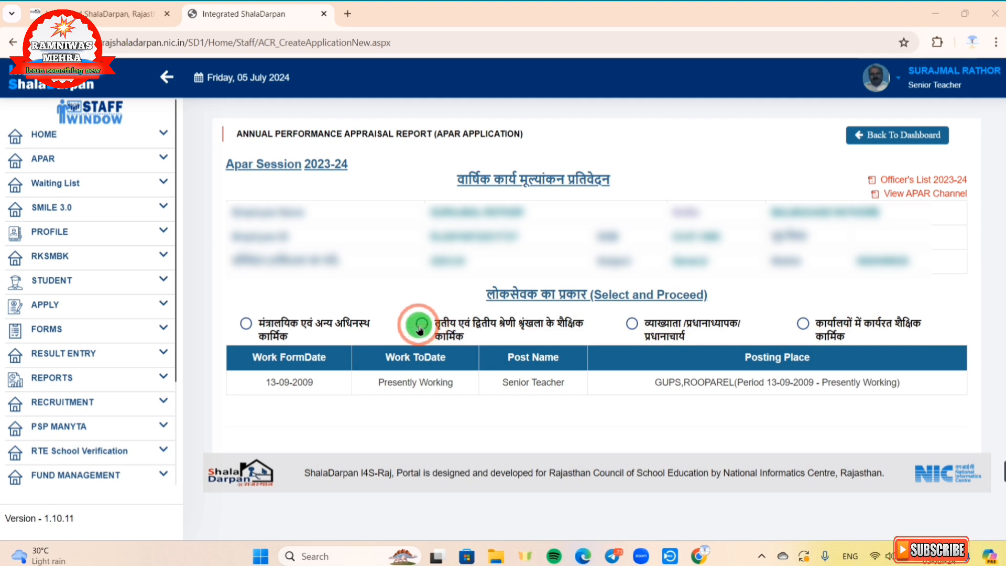
{"action": "left_click", "coordinate": [421, 325]}
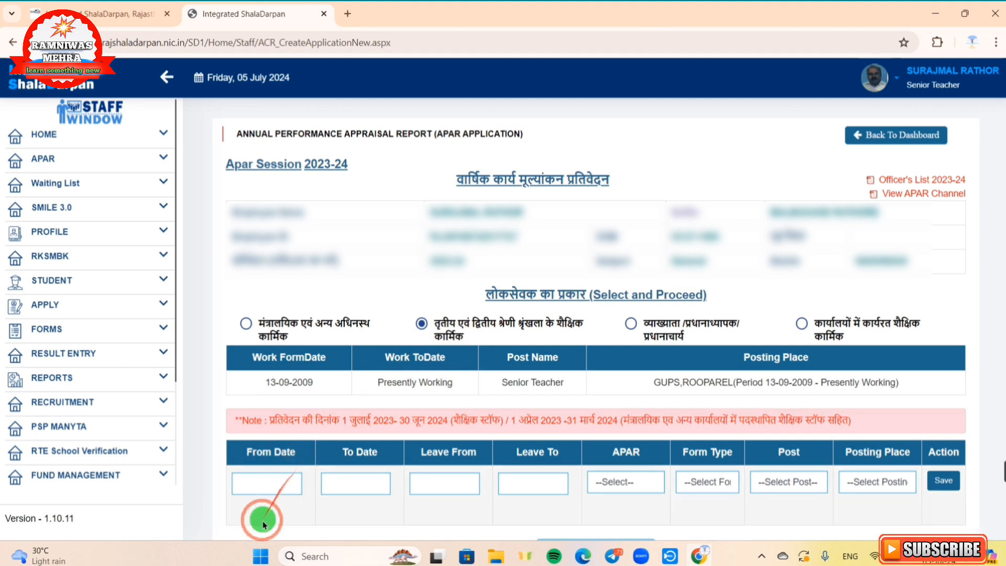
Step: Pick 1 July 2023 as the From Date in the calendar
{"action": "left_click", "coordinate": [266, 484]}
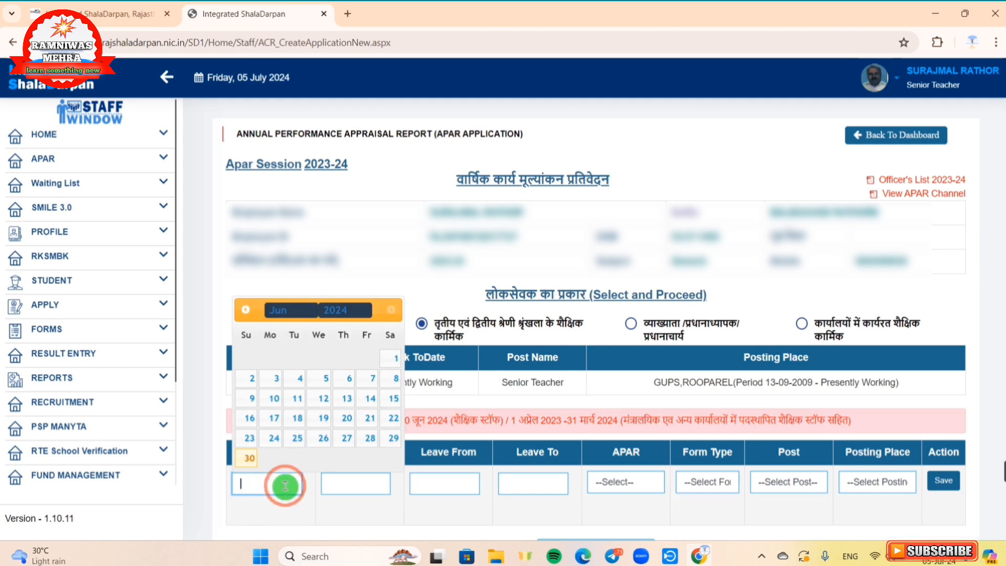
{"action": "left_click", "coordinate": [346, 313]}
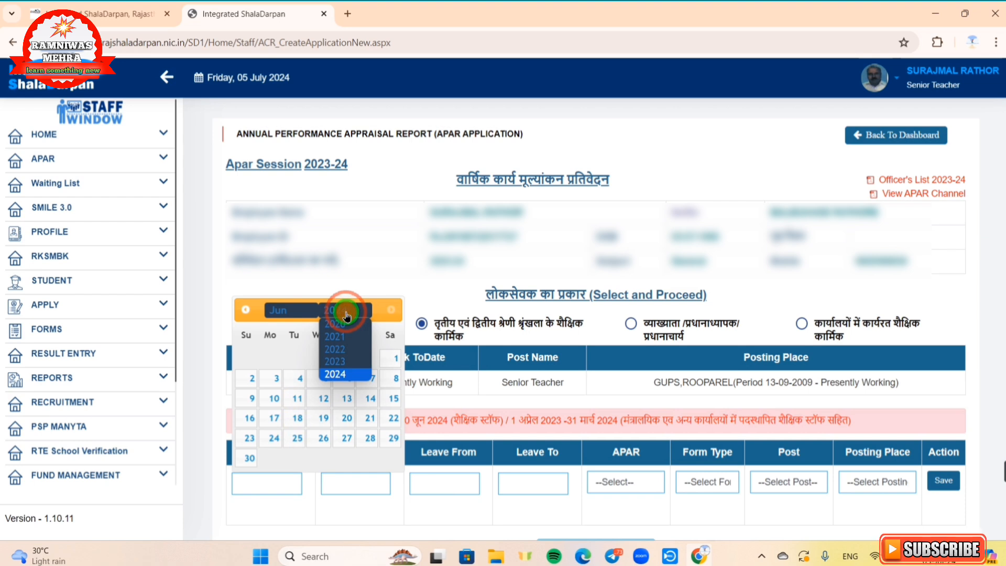
{"action": "left_click", "coordinate": [338, 362]}
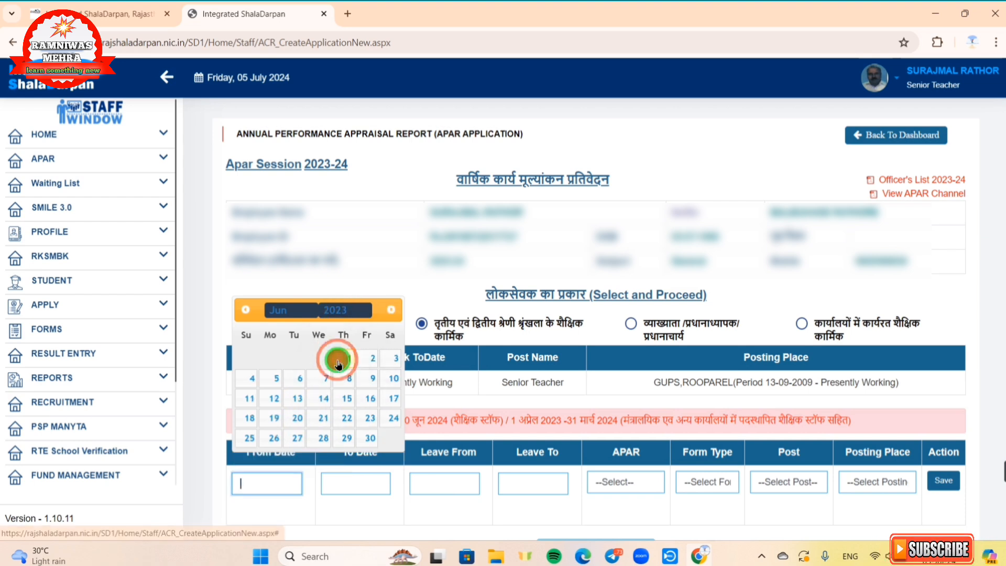
{"action": "left_click", "coordinate": [299, 310]}
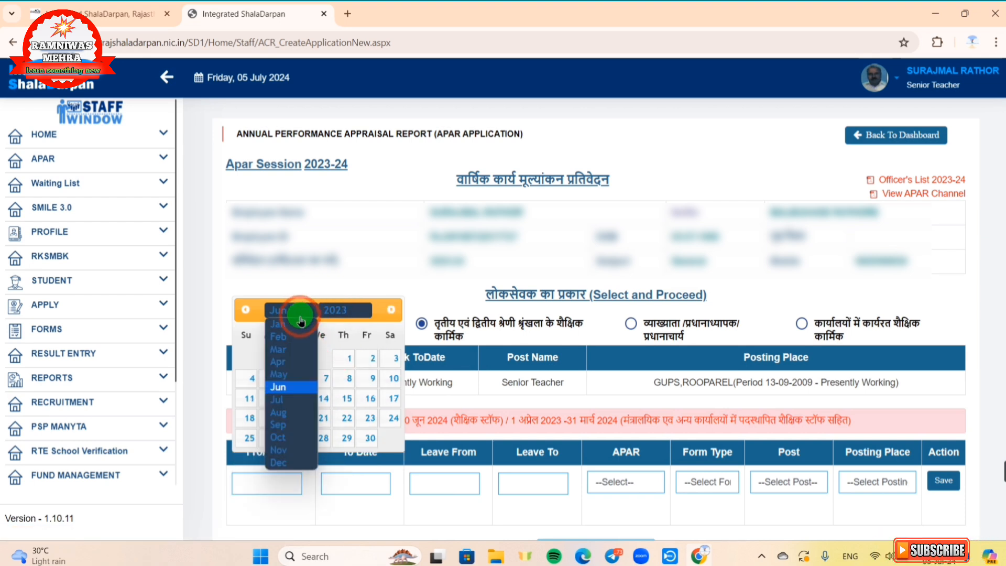
{"action": "left_click", "coordinate": [288, 400]}
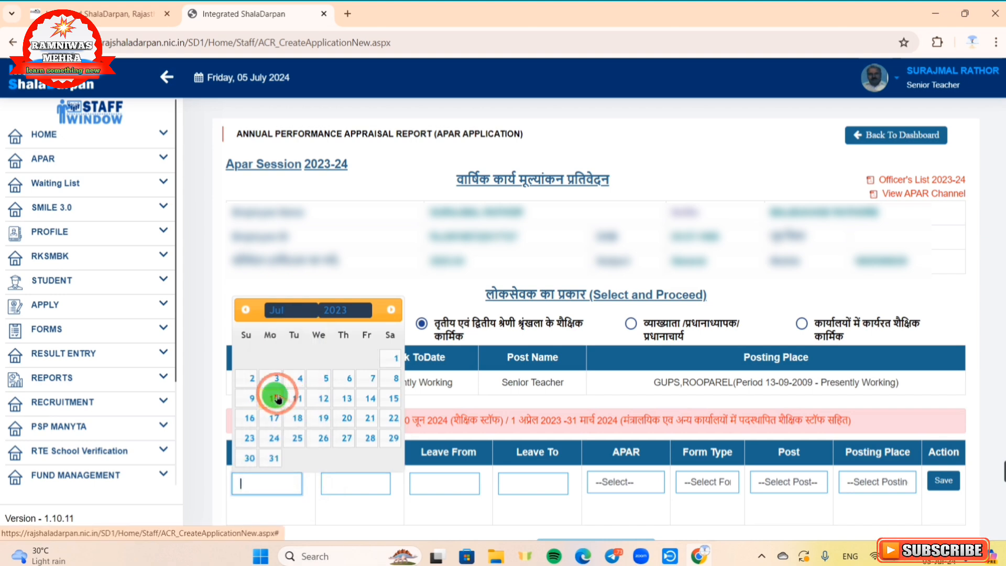
{"action": "left_click", "coordinate": [392, 356]}
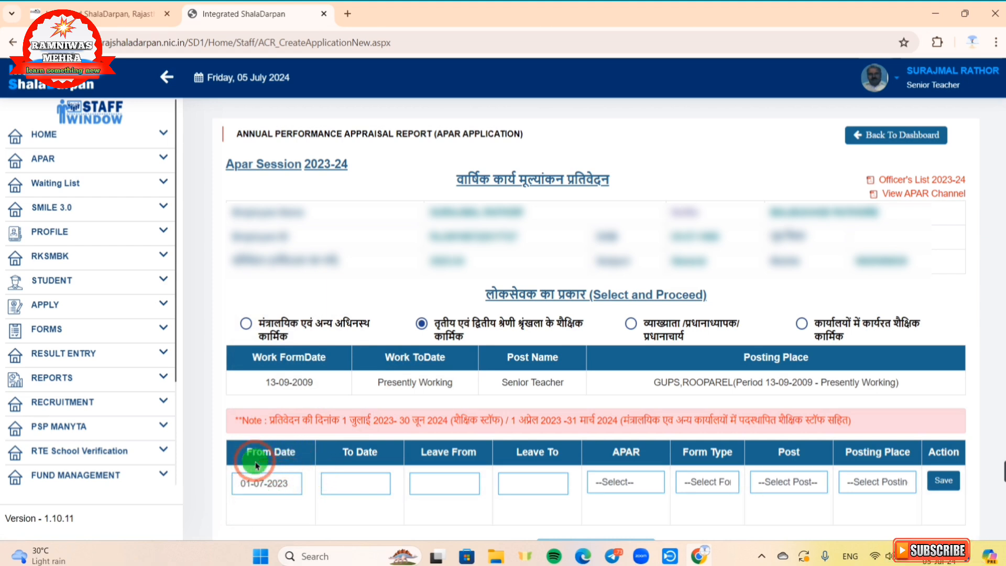
Step: Set the To Date to 01-06-2024 in the calendar
{"action": "left_click", "coordinate": [346, 491]}
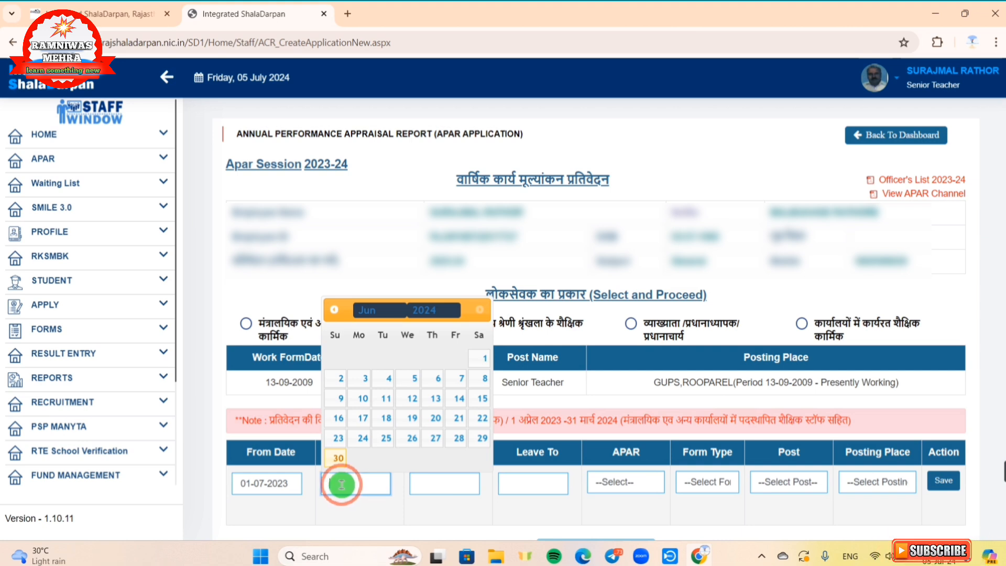
{"action": "left_click", "coordinate": [438, 315]}
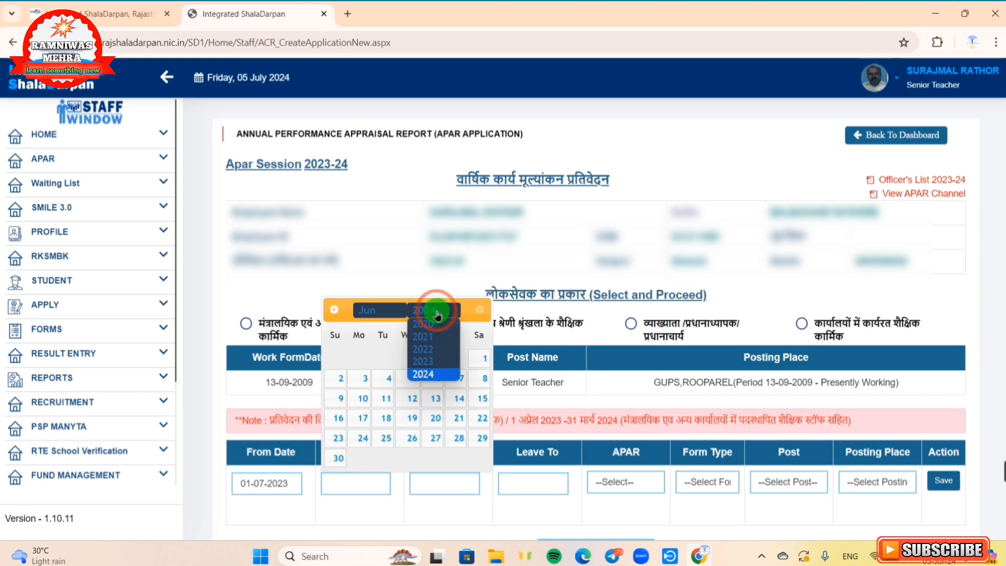
{"action": "left_click", "coordinate": [429, 375]}
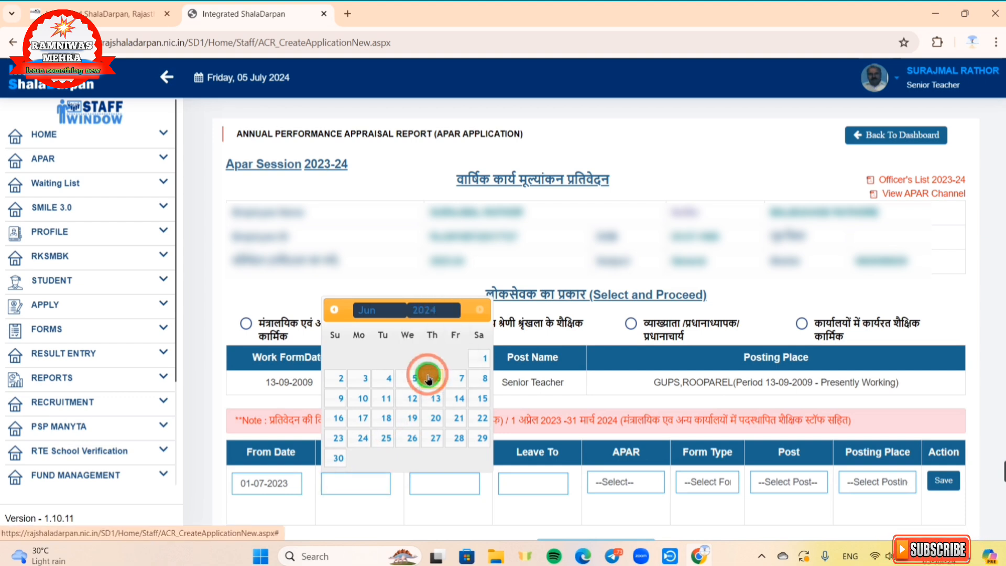
{"action": "left_click", "coordinate": [384, 314]}
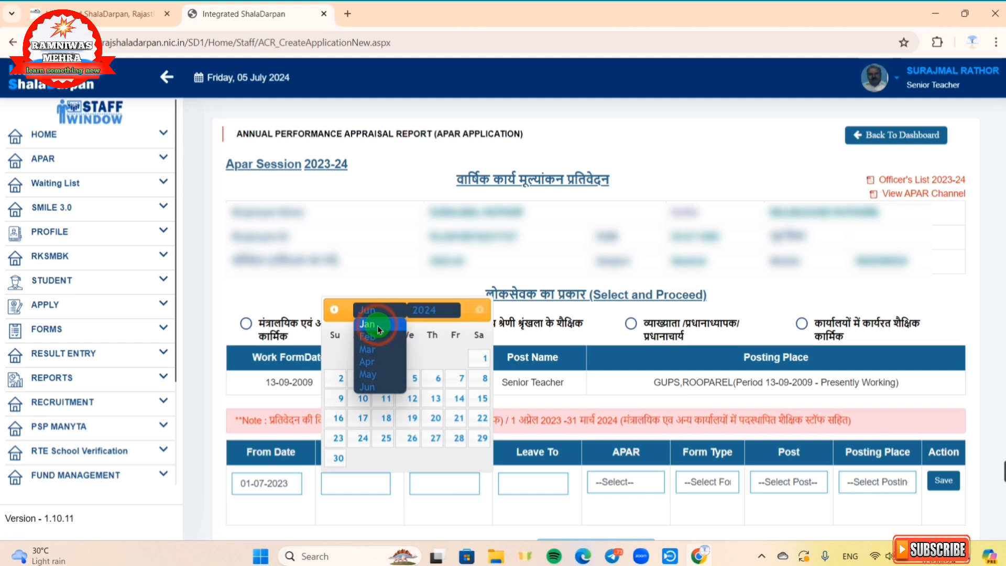
{"action": "left_click", "coordinate": [375, 311]}
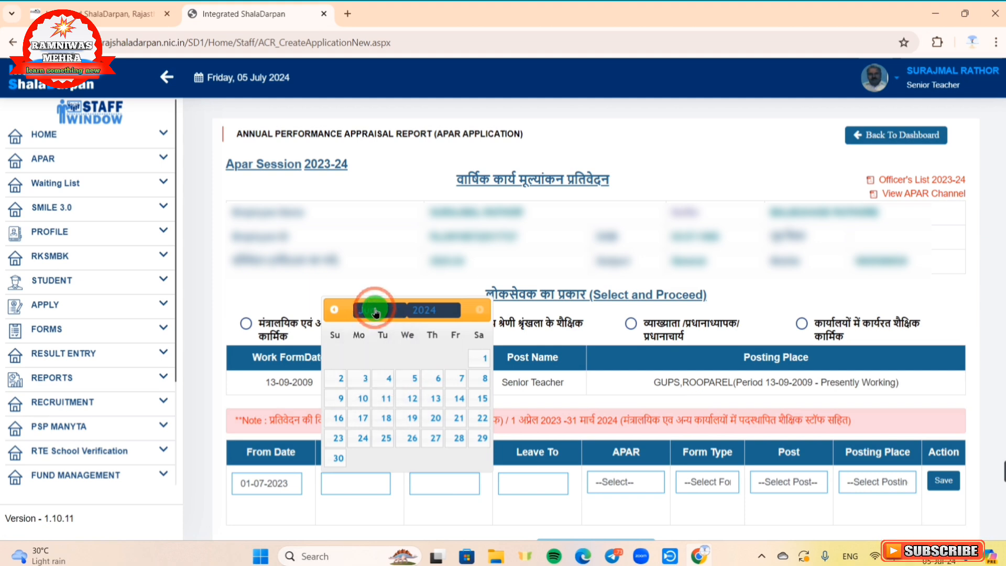
{"action": "left_click", "coordinate": [483, 362]}
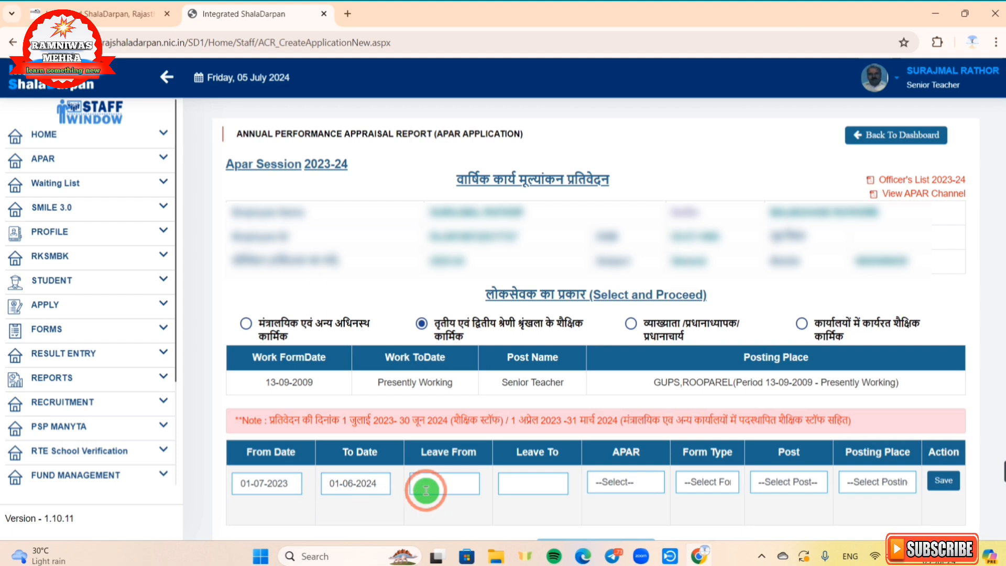
Step: Leave the Leave From and Leave To dates empty
{"action": "left_click", "coordinate": [444, 490]}
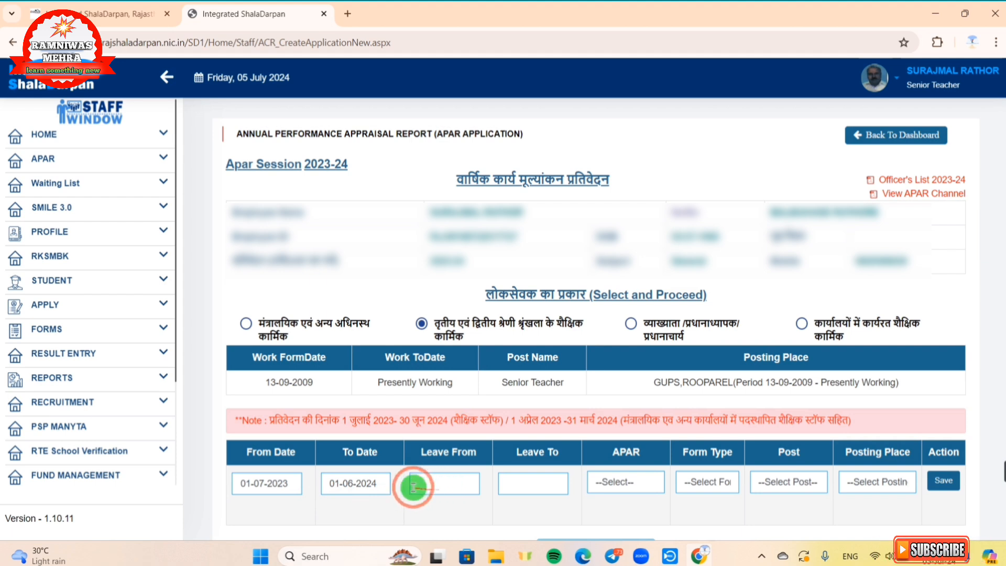
{"action": "left_click", "coordinate": [457, 484]}
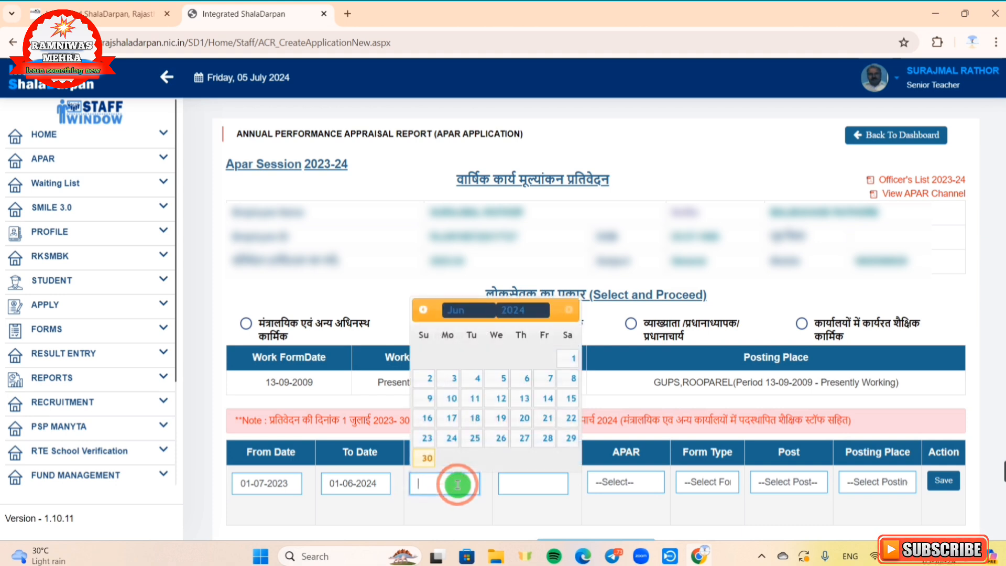
{"action": "left_click", "coordinate": [517, 488]}
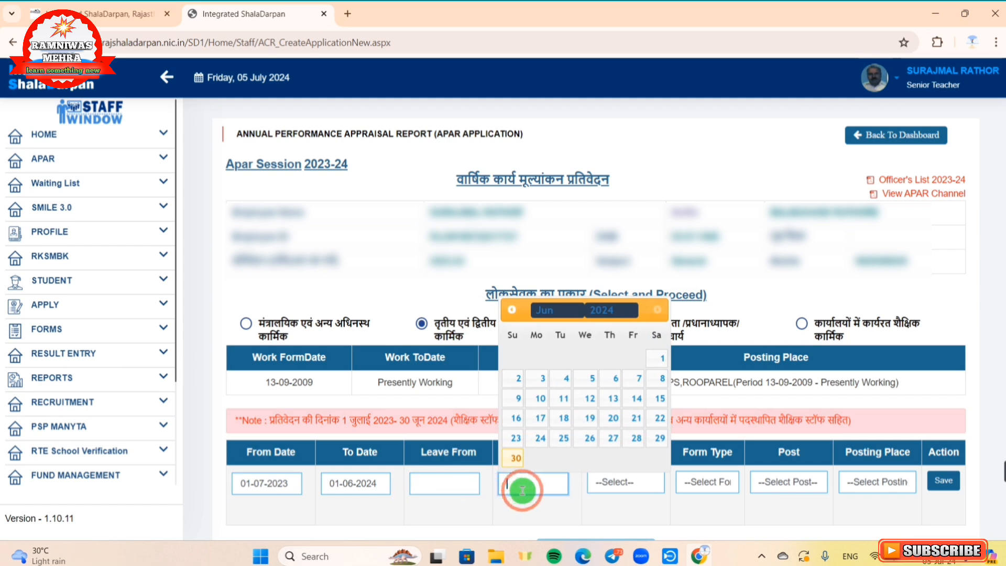
{"action": "left_click", "coordinate": [607, 524]}
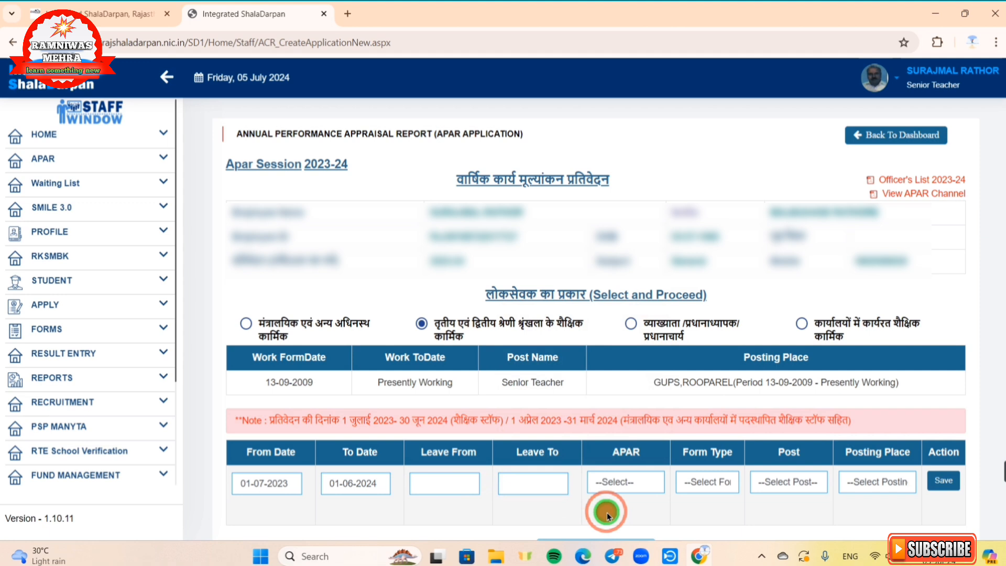
Step: Set the row to entry-to-be-made, state subordinate education service form, Senior Teacher, GUPS,ROOPAREL
{"action": "left_click", "coordinate": [616, 489]}
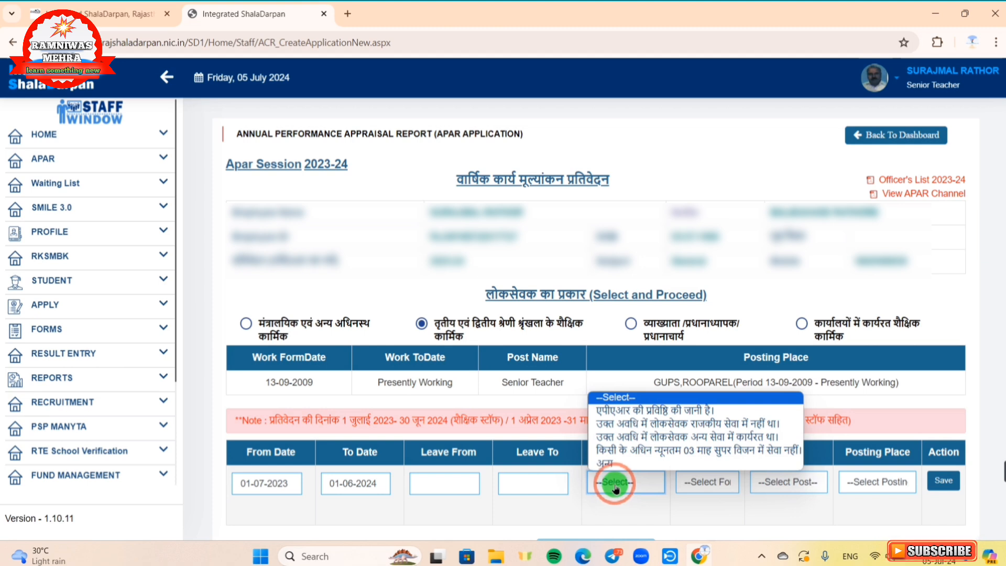
{"action": "left_click", "coordinate": [611, 410]}
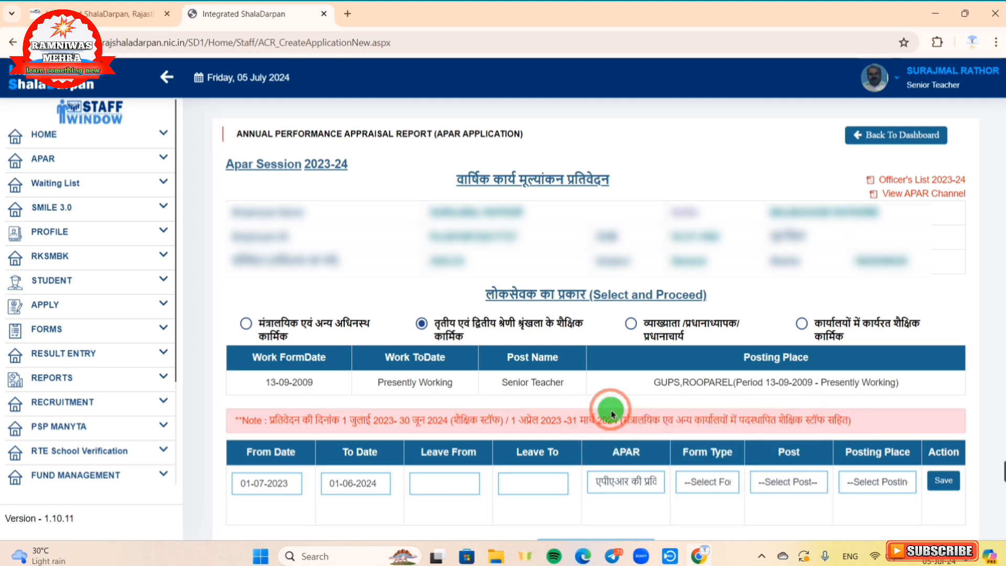
{"action": "left_click", "coordinate": [700, 492]}
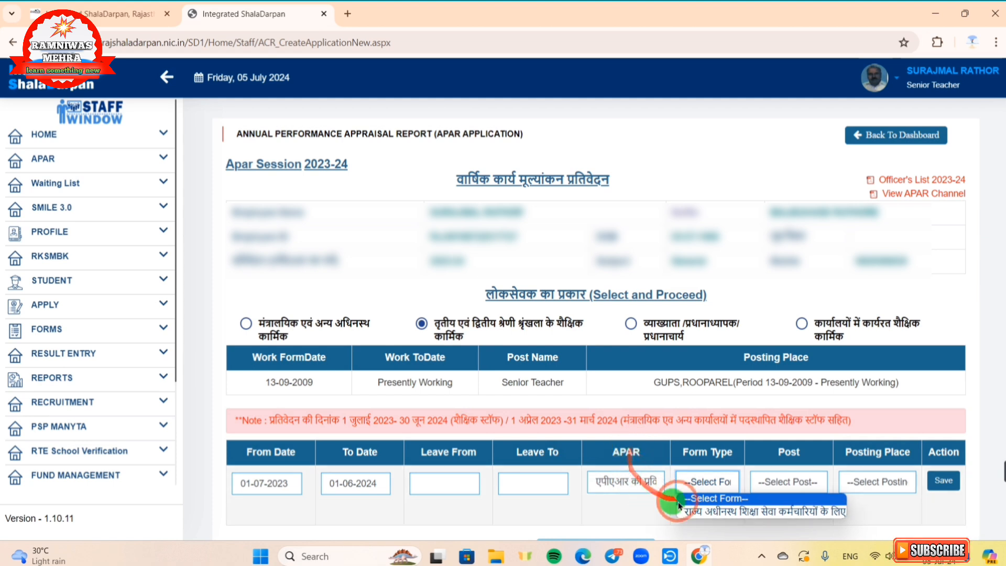
{"action": "left_click", "coordinate": [727, 515]}
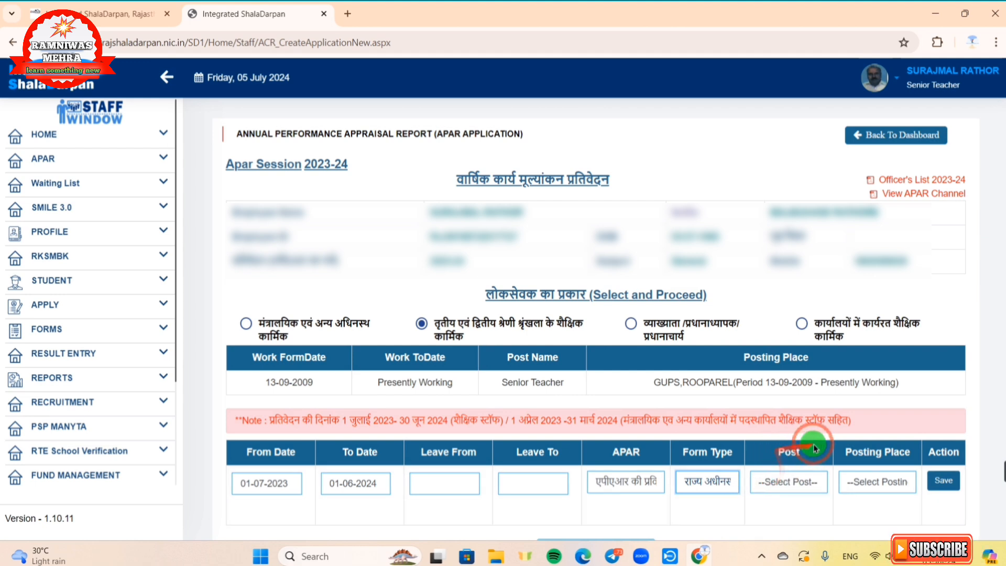
{"action": "left_click", "coordinate": [783, 483]}
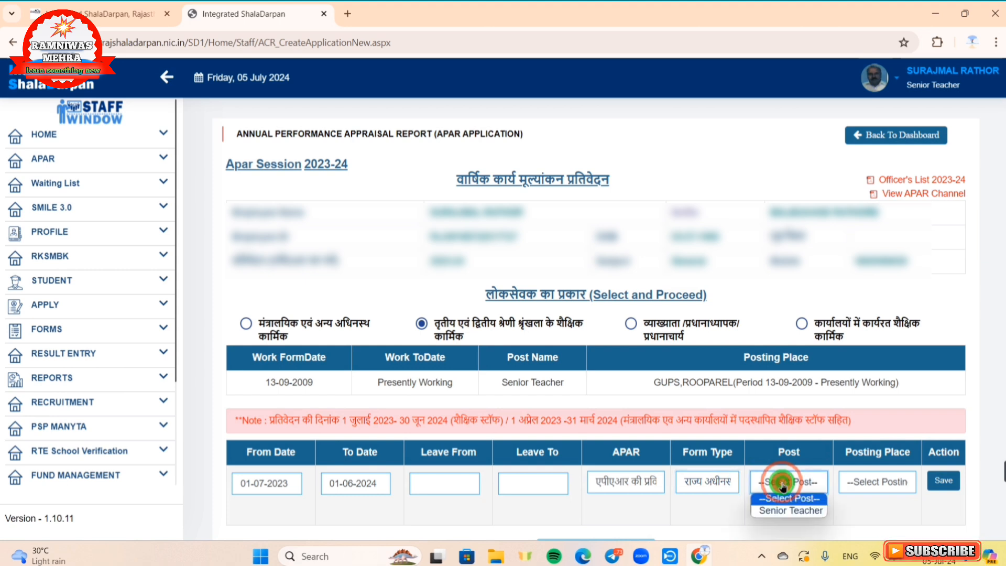
{"action": "left_click", "coordinate": [785, 511]}
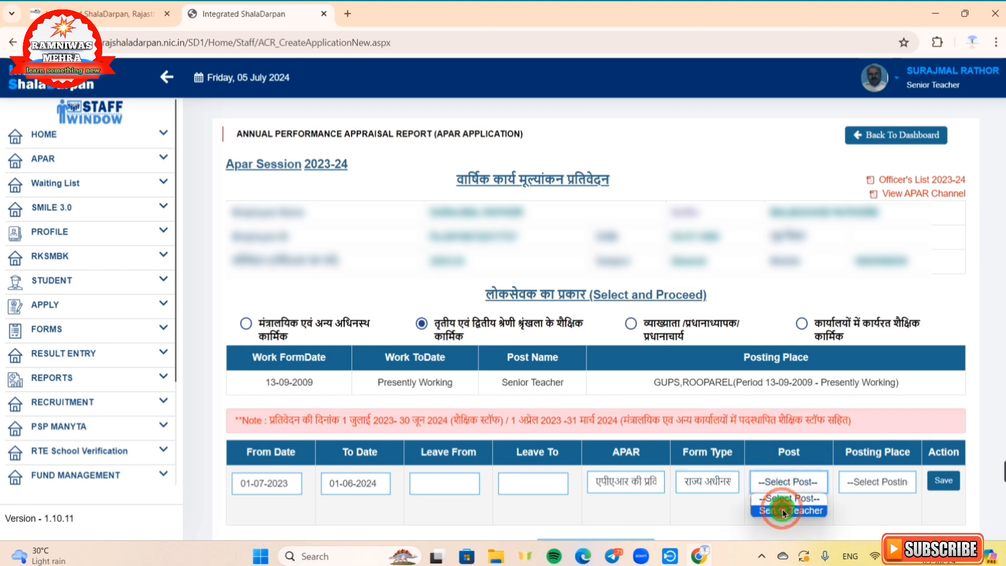
{"action": "left_click", "coordinate": [785, 511]}
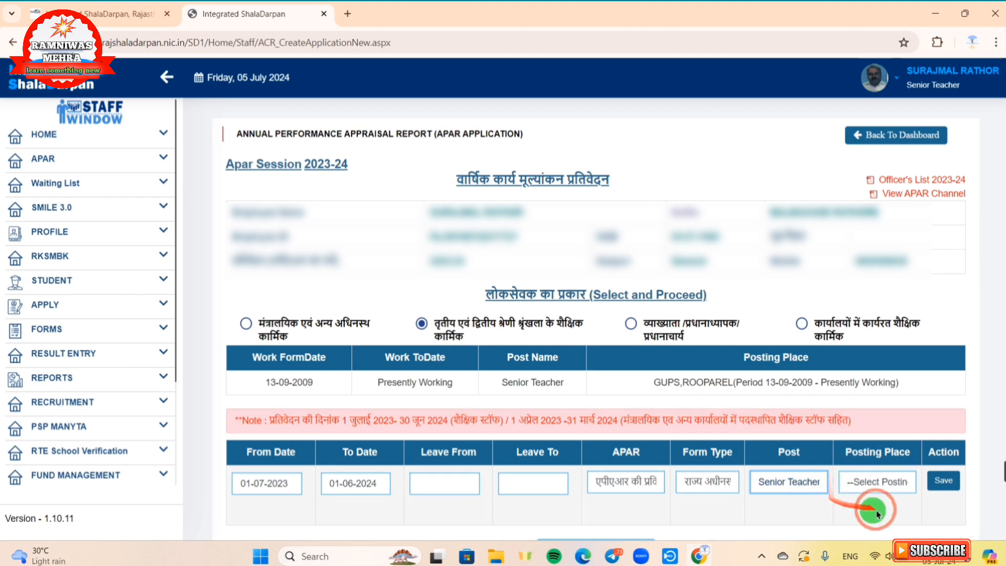
{"action": "left_click", "coordinate": [867, 485]}
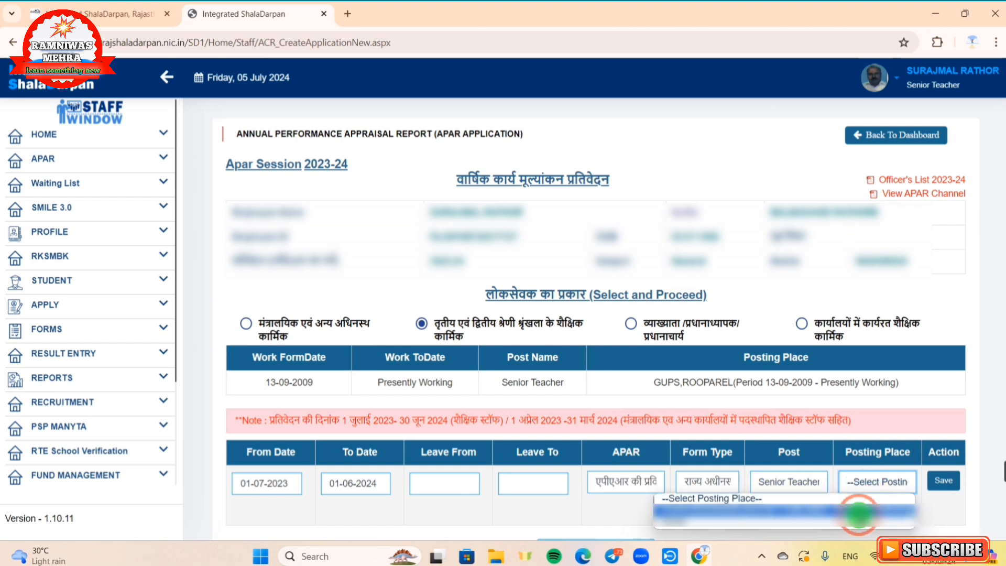
{"action": "left_click", "coordinate": [858, 511]}
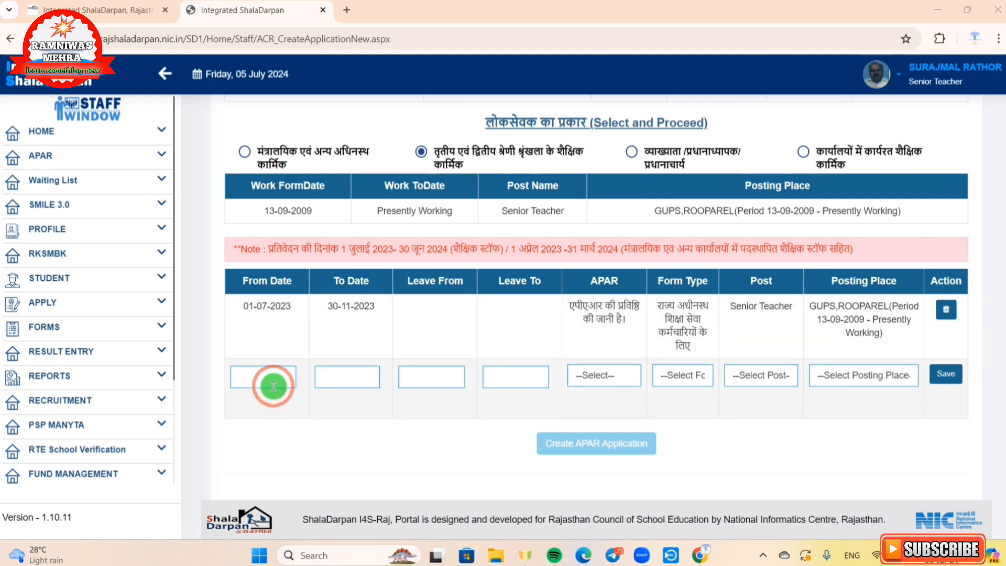
Step: Give the new row From Date 01-12-2023 and To Date 30-06-2024
{"action": "left_click", "coordinate": [273, 386]}
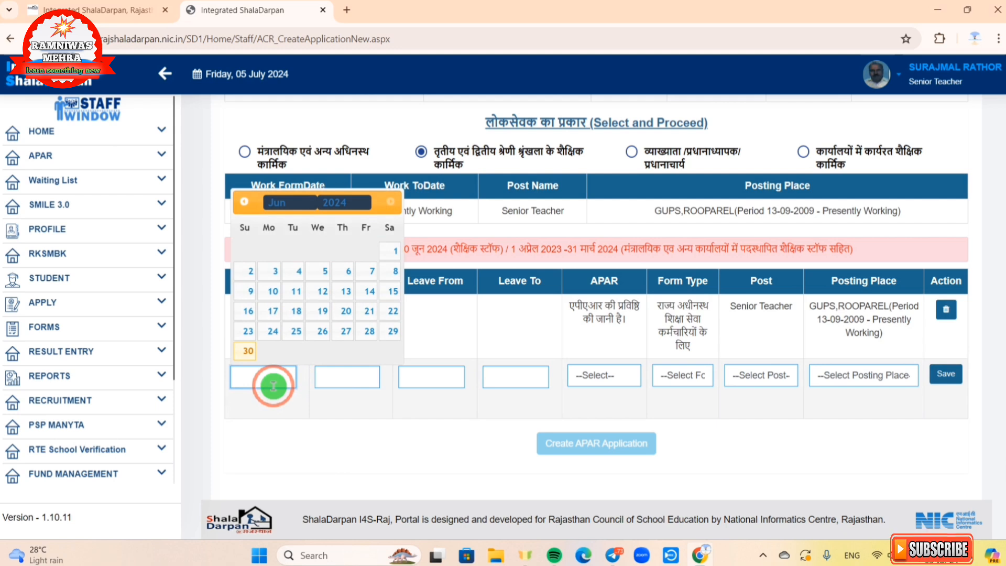
{"action": "left_click", "coordinate": [465, 353]}
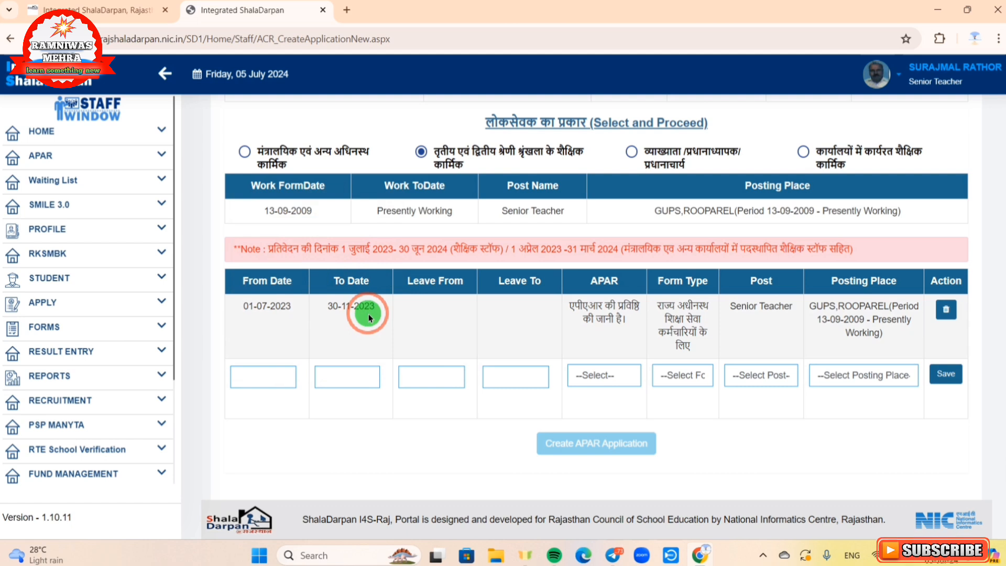
{"action": "left_click", "coordinate": [265, 380]}
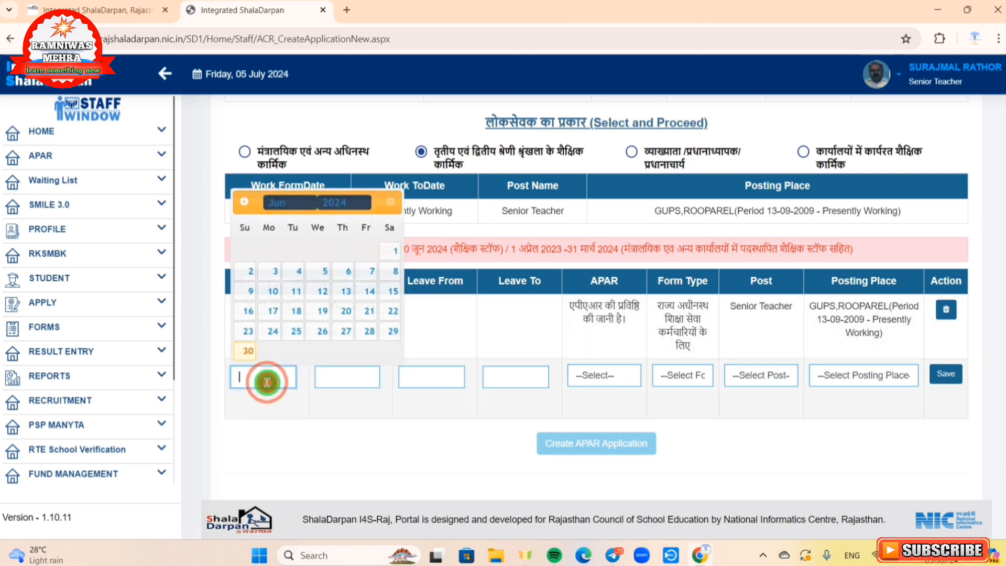
{"action": "left_click", "coordinate": [350, 203]}
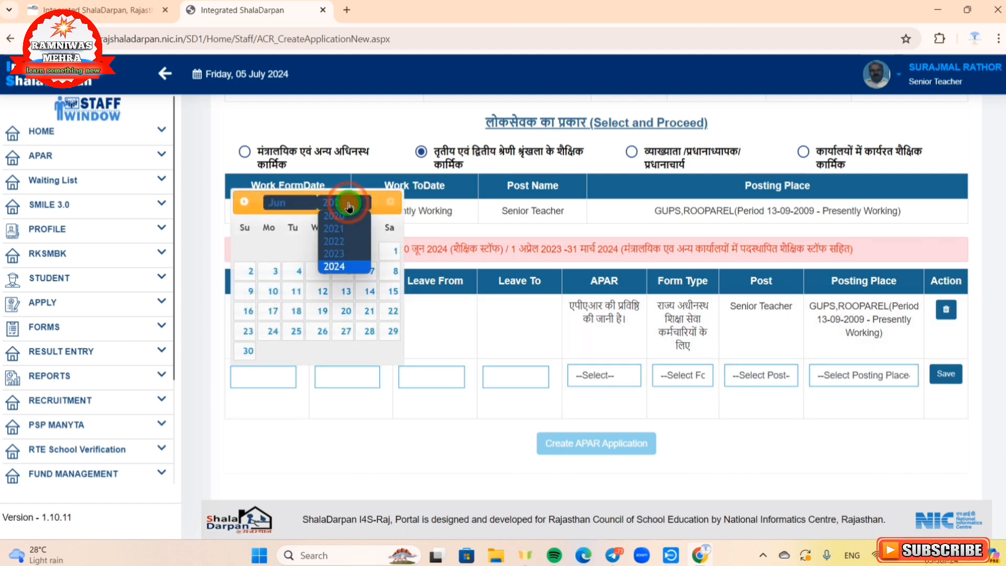
{"action": "left_click", "coordinate": [348, 255]}
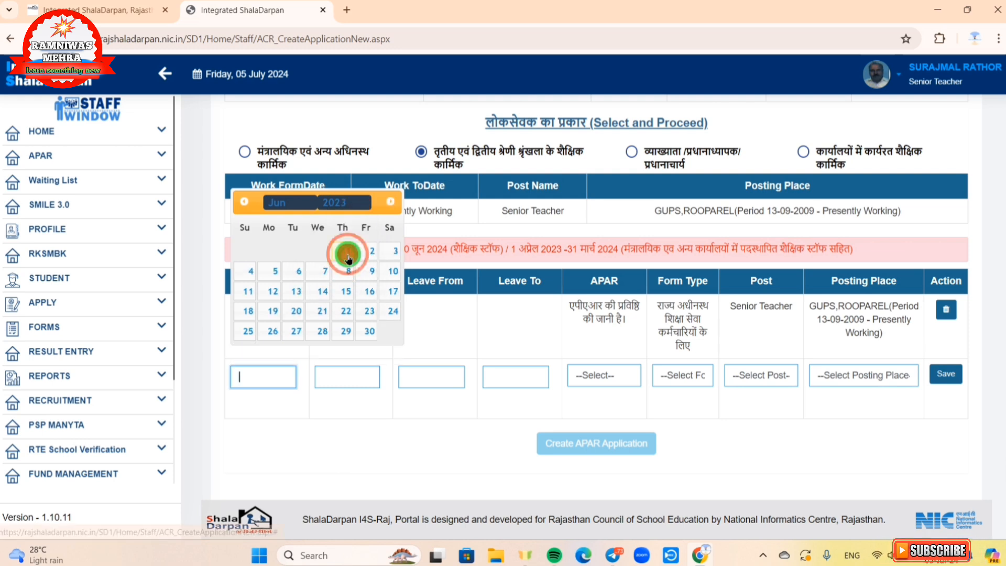
{"action": "left_click", "coordinate": [287, 205]}
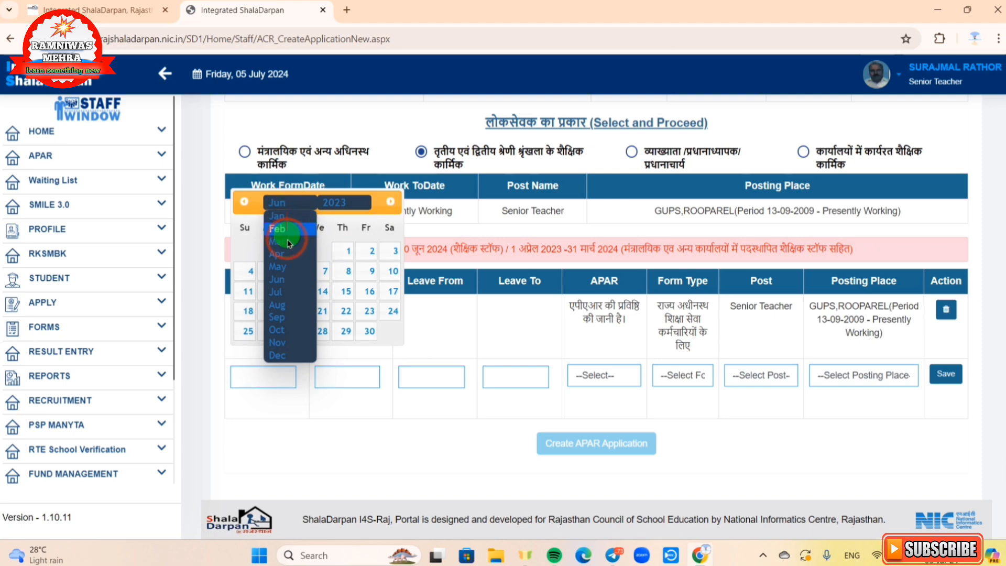
{"action": "left_click", "coordinate": [289, 355]}
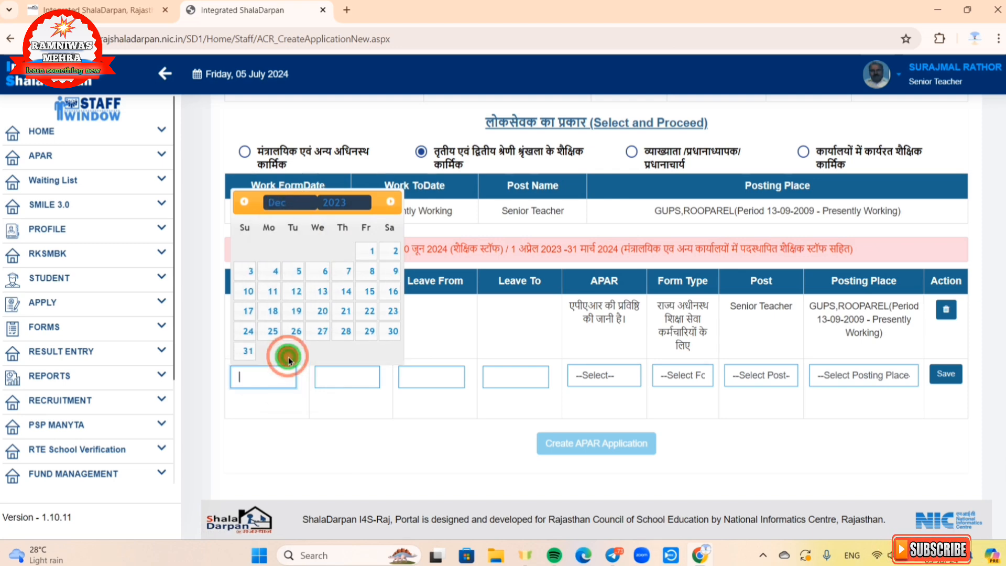
{"action": "left_click", "coordinate": [301, 336]}
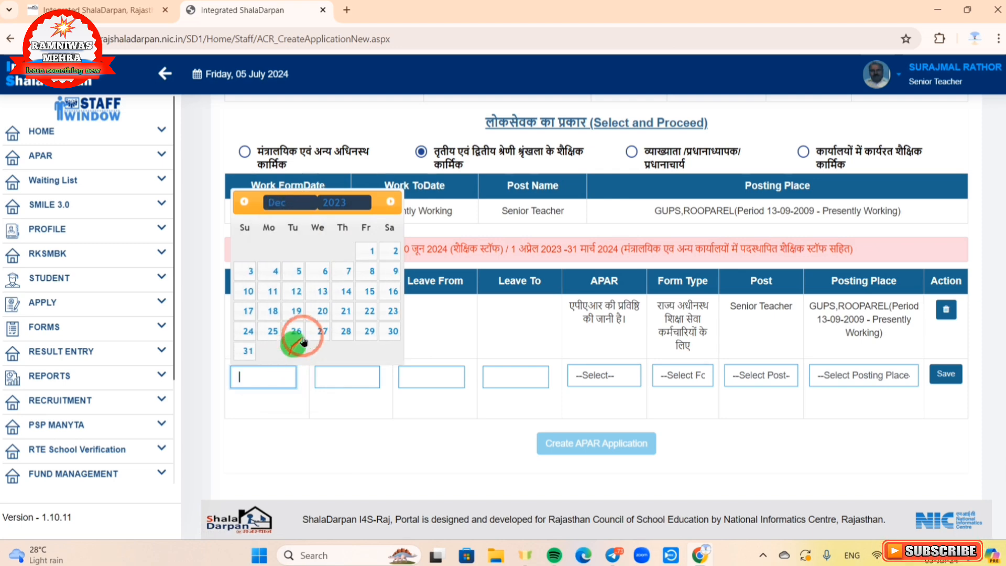
{"action": "left_click", "coordinate": [372, 250]}
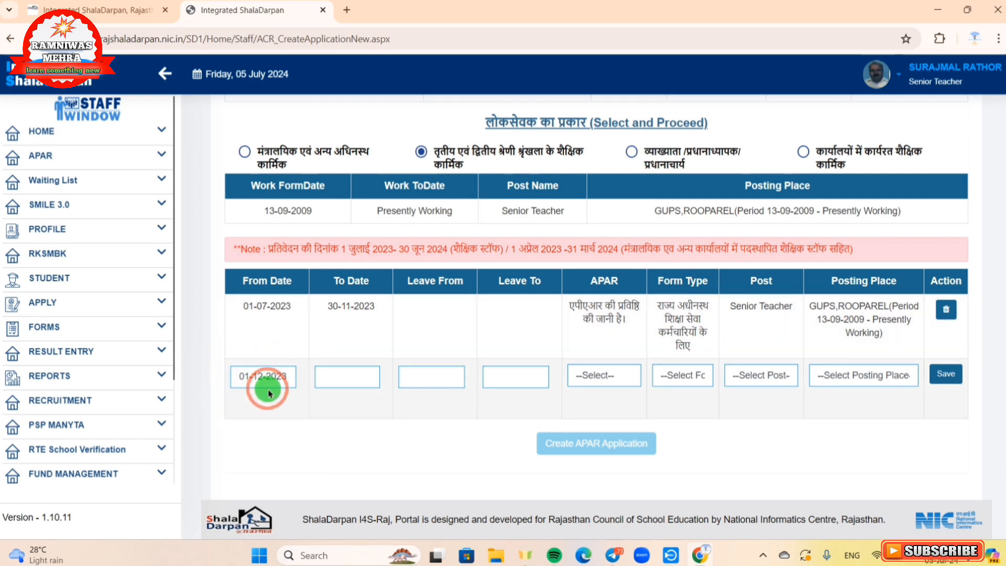
{"action": "left_click", "coordinate": [351, 383]}
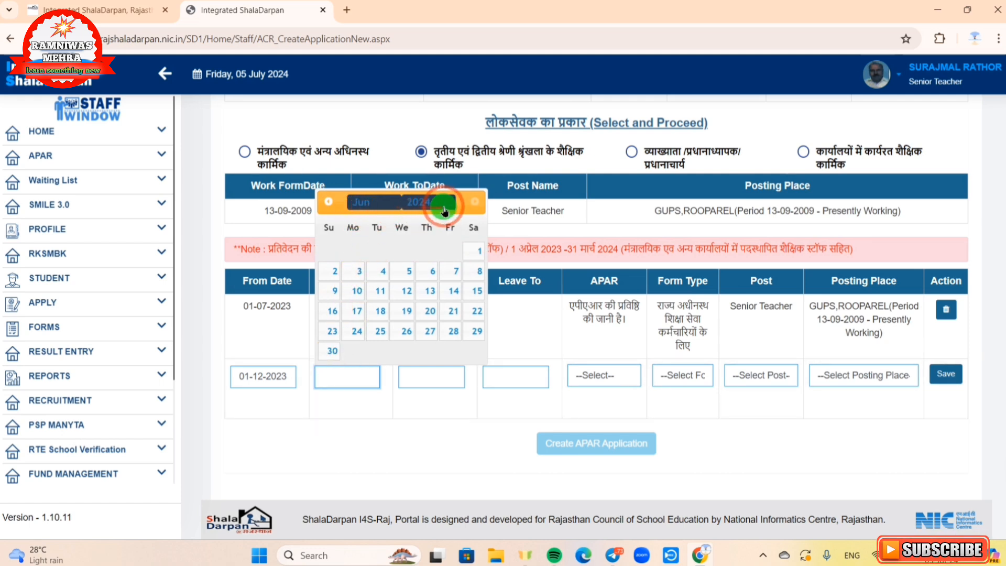
{"action": "left_click", "coordinate": [332, 351]}
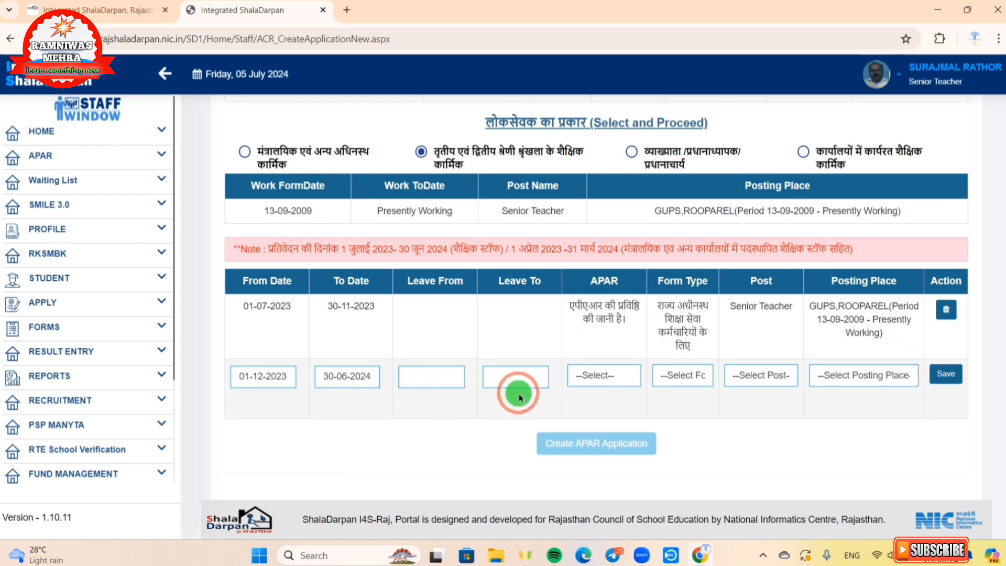
Step: Save the second row as entry-to-be-made, Senior Teacher at GUPS,ROOPAREL
{"action": "left_click", "coordinate": [601, 380]}
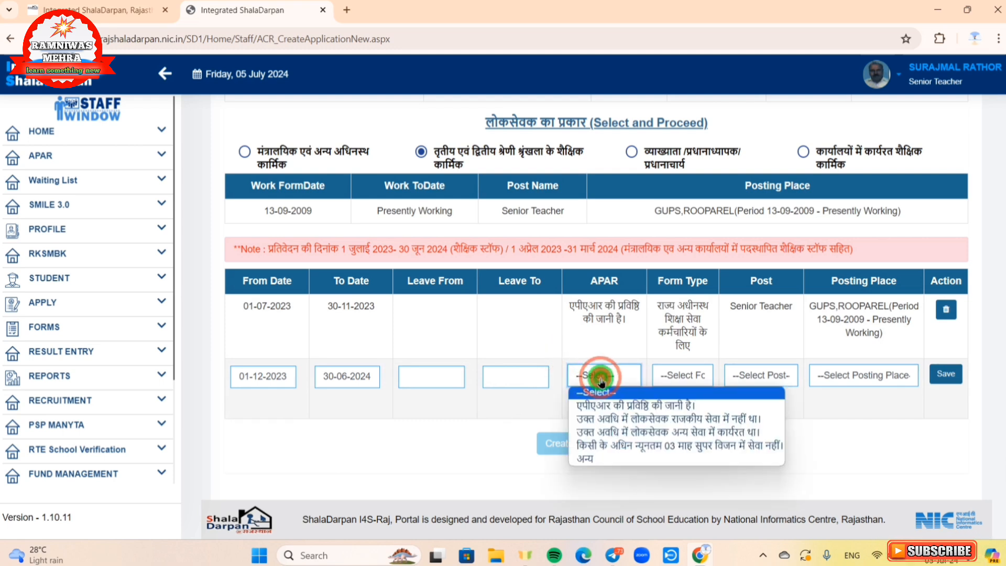
{"action": "left_click", "coordinate": [600, 407]}
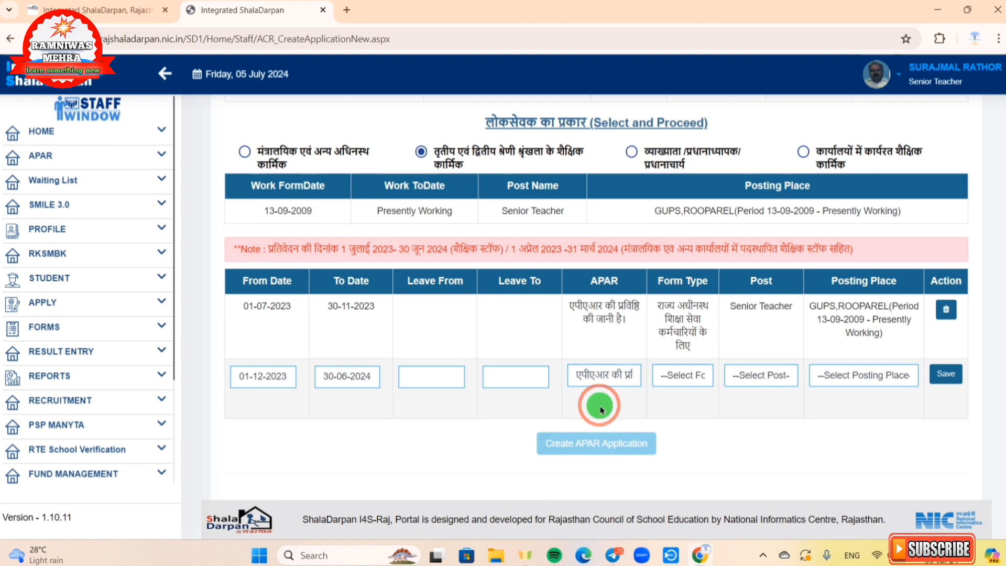
{"action": "left_click", "coordinate": [673, 382]}
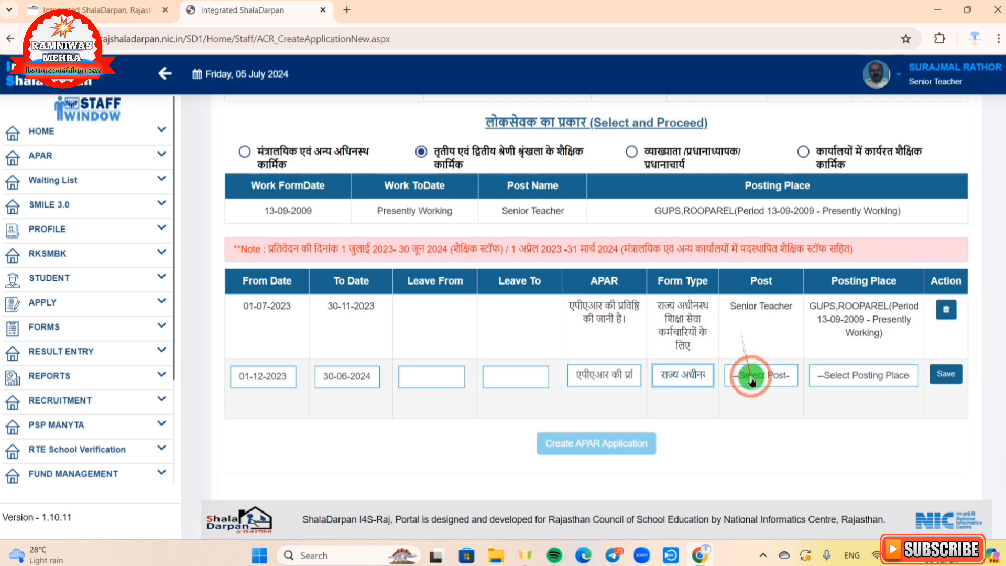
{"action": "left_click", "coordinate": [753, 381]}
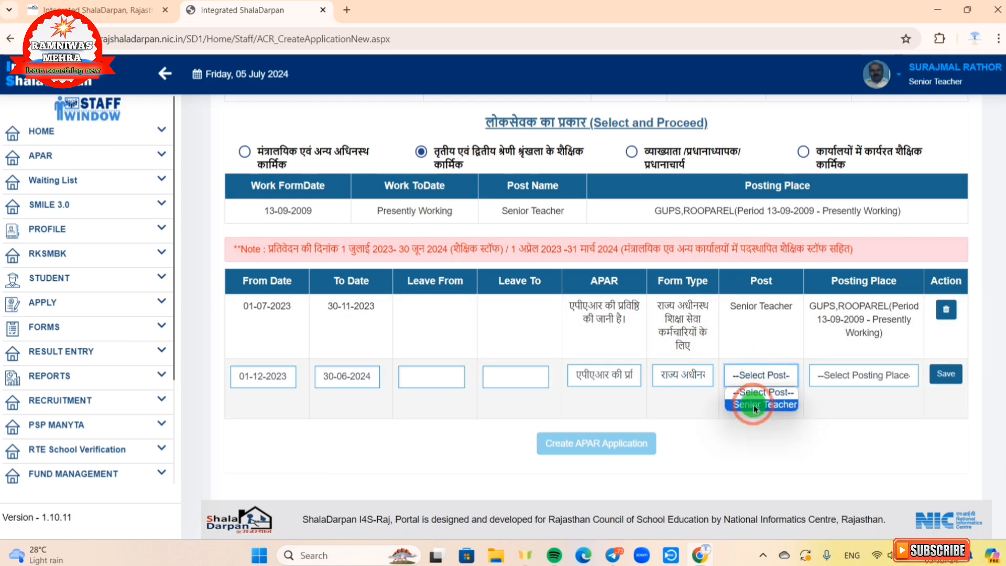
{"action": "left_click", "coordinate": [753, 404]}
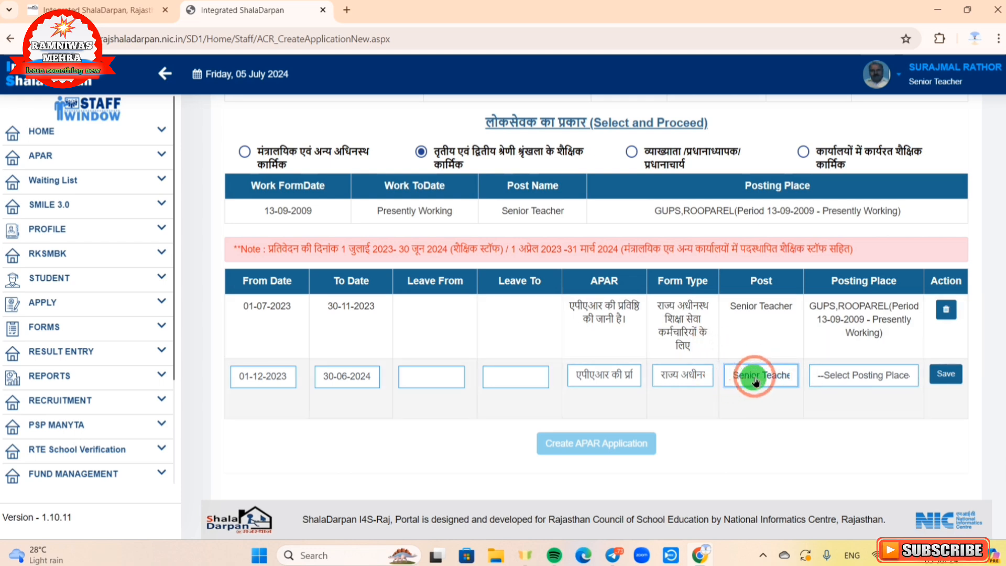
{"action": "left_click", "coordinate": [853, 382]}
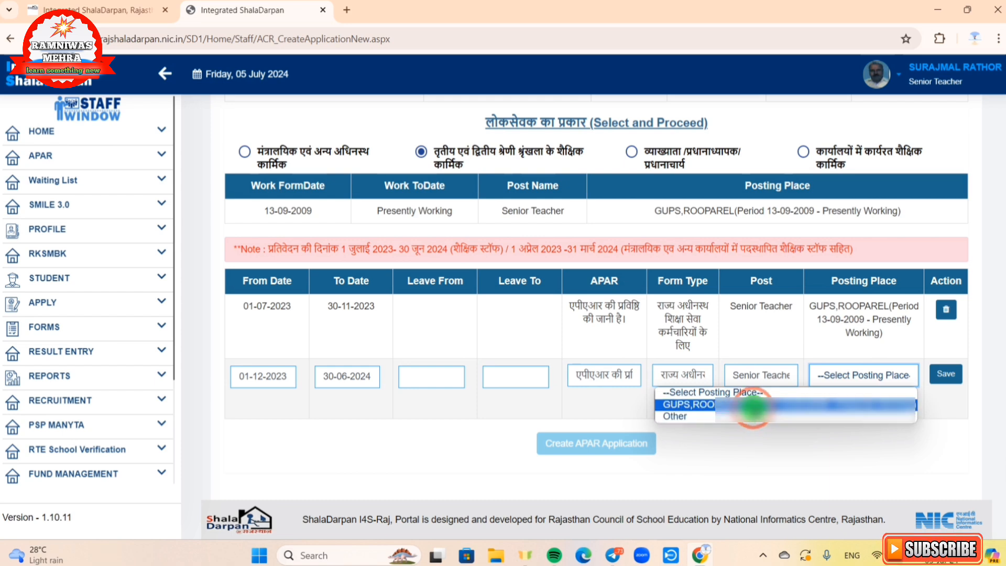
{"action": "left_click", "coordinate": [753, 405]}
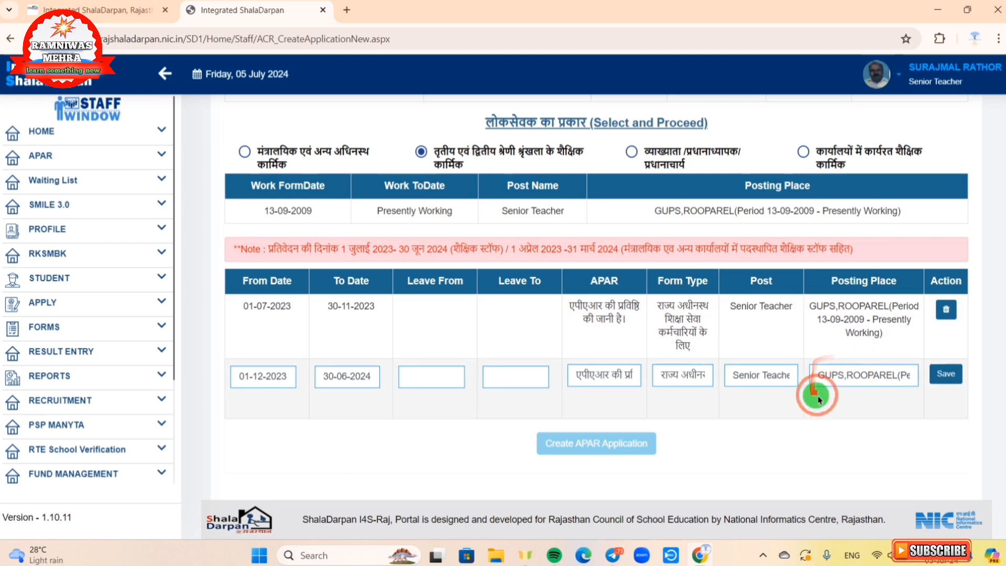
{"action": "left_click", "coordinate": [950, 374]}
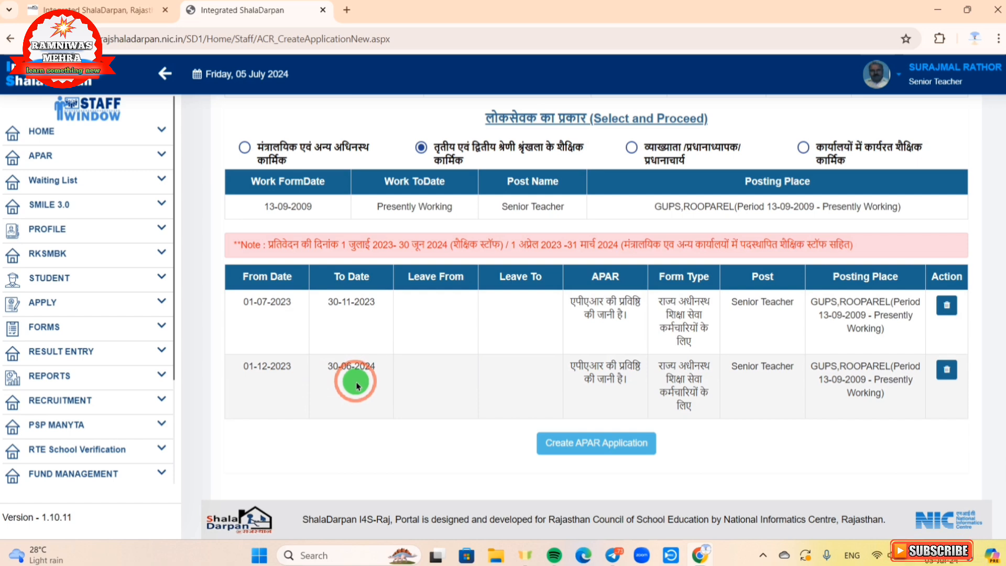
{"action": "left_click_drag", "start_coordinate": [234, 287], "coordinate": [362, 291]}
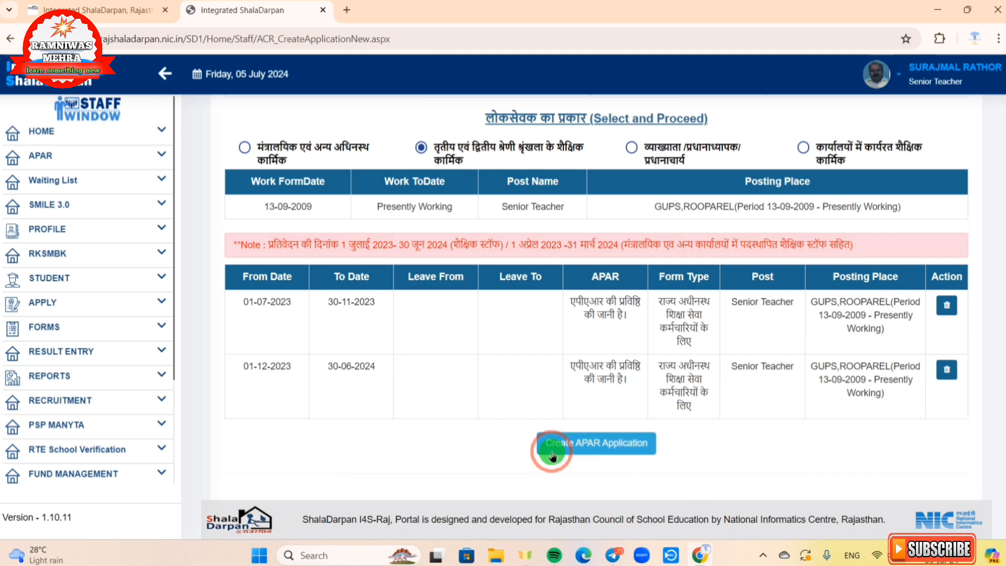
Step: Create the APAR application and dismiss the success alert
{"action": "left_click", "coordinate": [580, 455]}
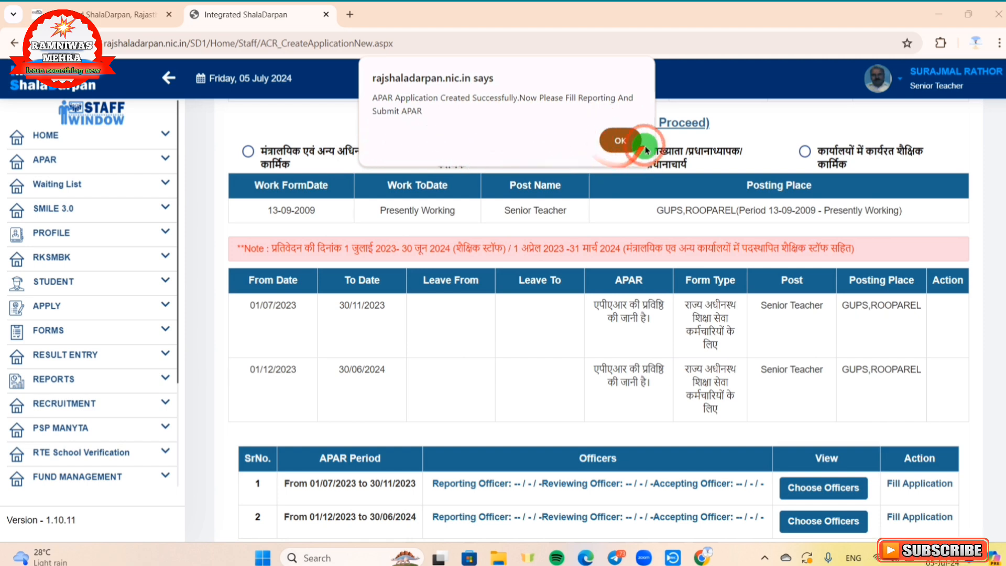
{"action": "left_click", "coordinate": [613, 141]}
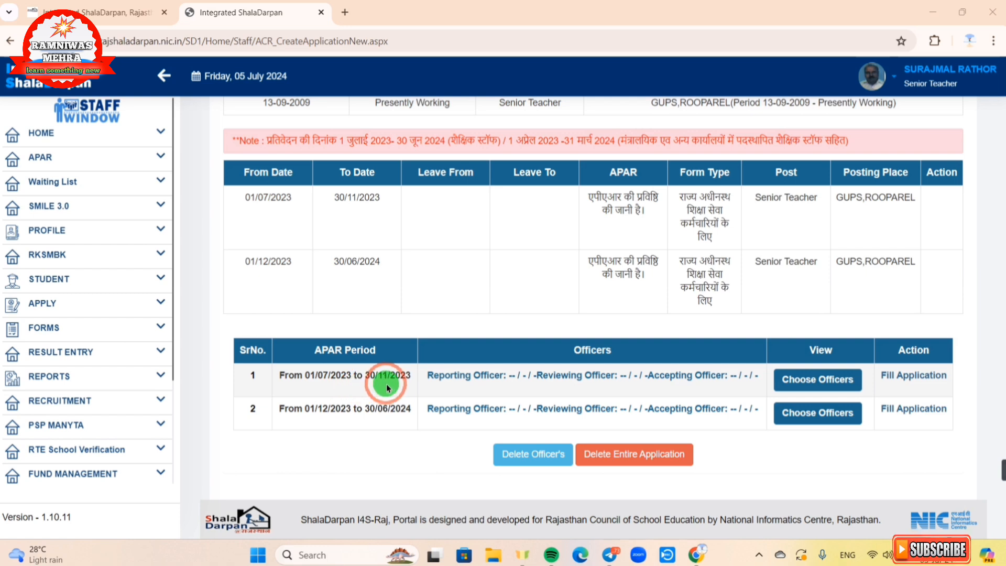
Step: Open officer selection for the 01/07/2023–30/11/2023 period, trying the status radios before settling on Working
{"action": "left_click", "coordinate": [794, 389]}
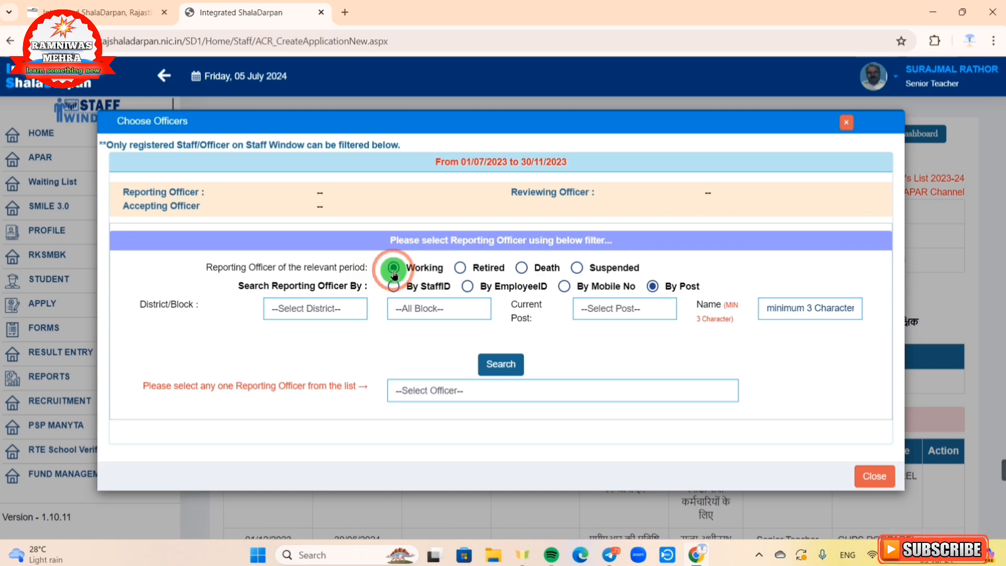
{"action": "left_click", "coordinate": [461, 268]}
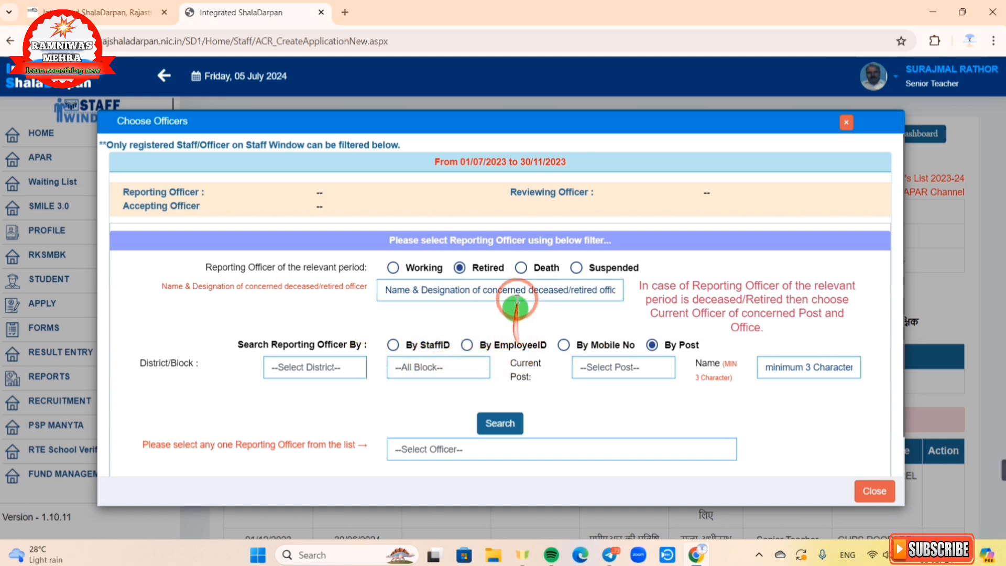
{"action": "left_click", "coordinate": [521, 268]}
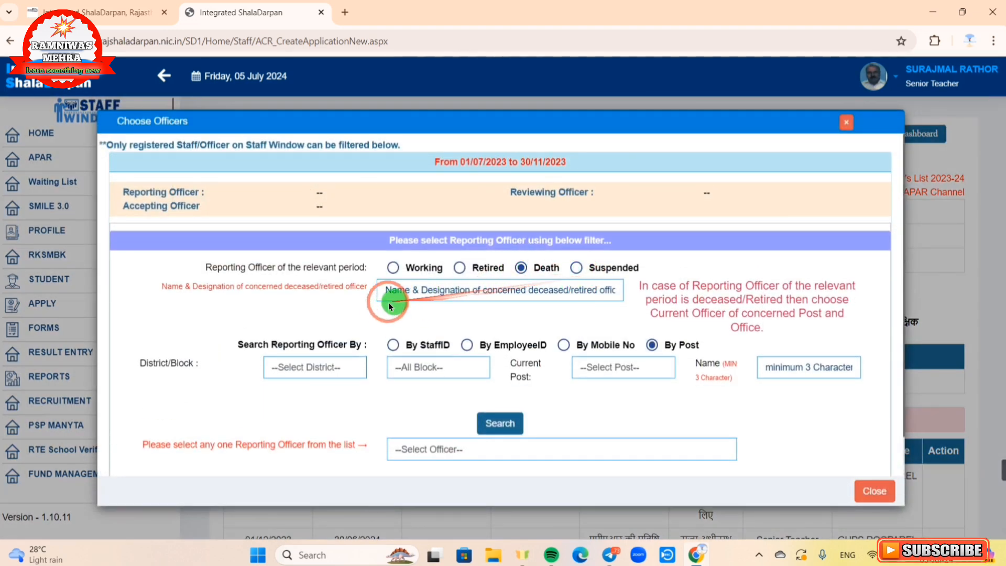
{"action": "left_click", "coordinate": [577, 269]}
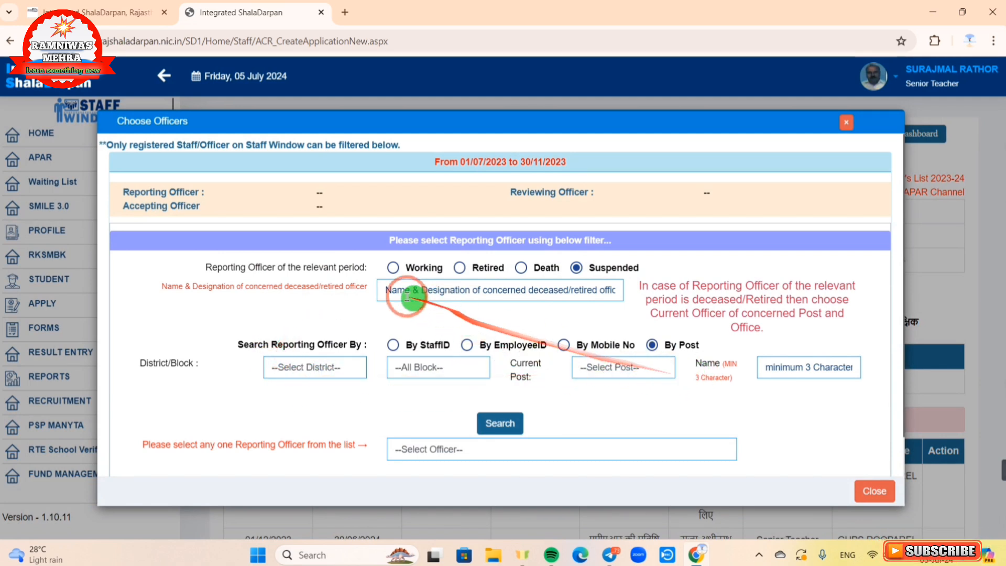
{"action": "left_click", "coordinate": [393, 269]}
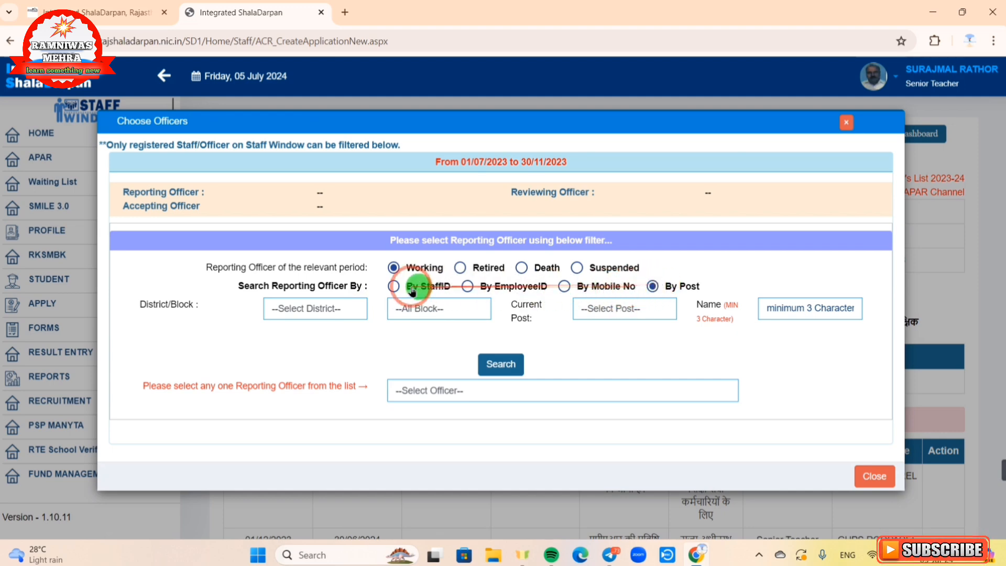
Step: Find the reporting officer by staff ID, tick their row, and save them as reporting officer
{"action": "left_click", "coordinate": [394, 286]}
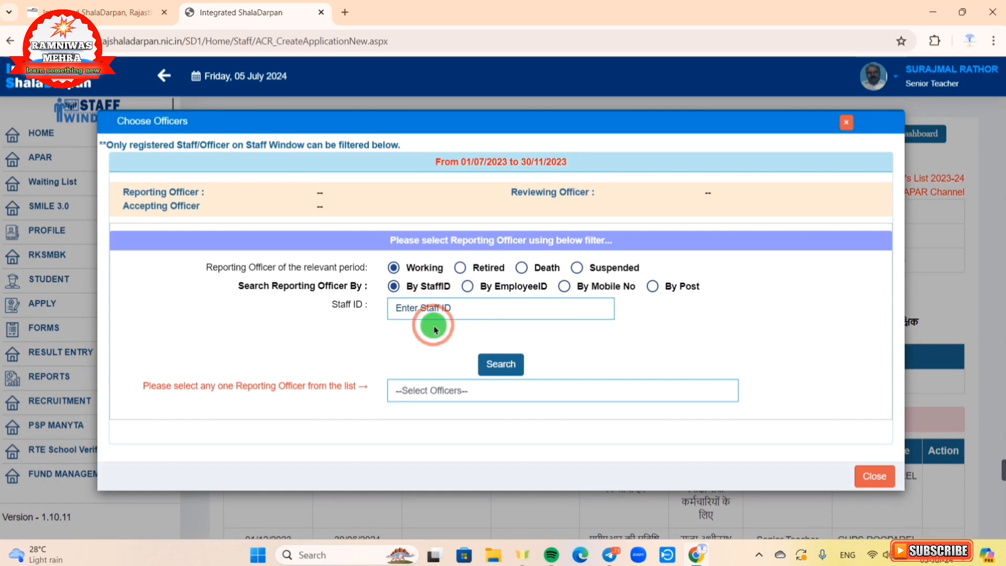
{"action": "left_click", "coordinate": [404, 309]}
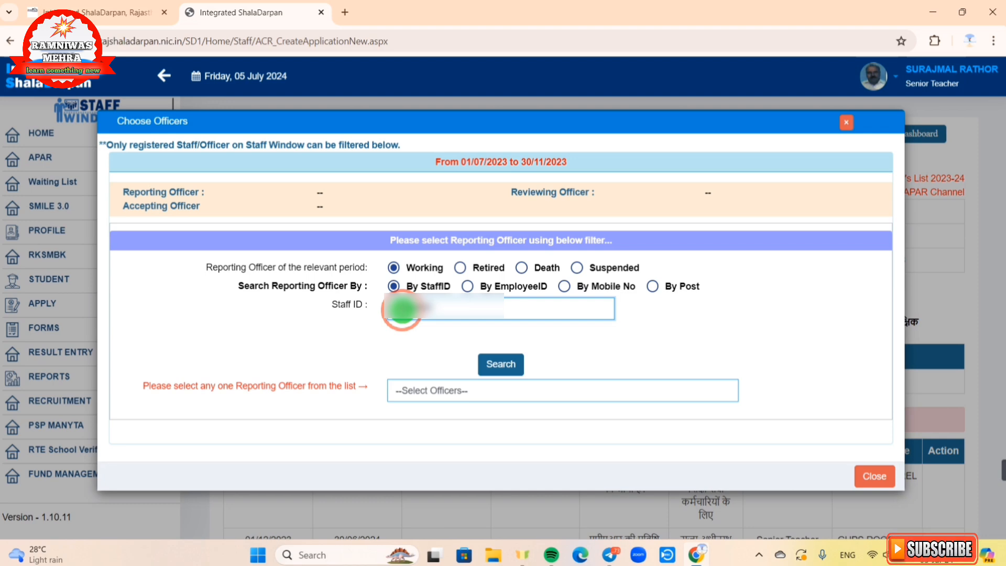
{"action": "left_click", "coordinate": [500, 369]}
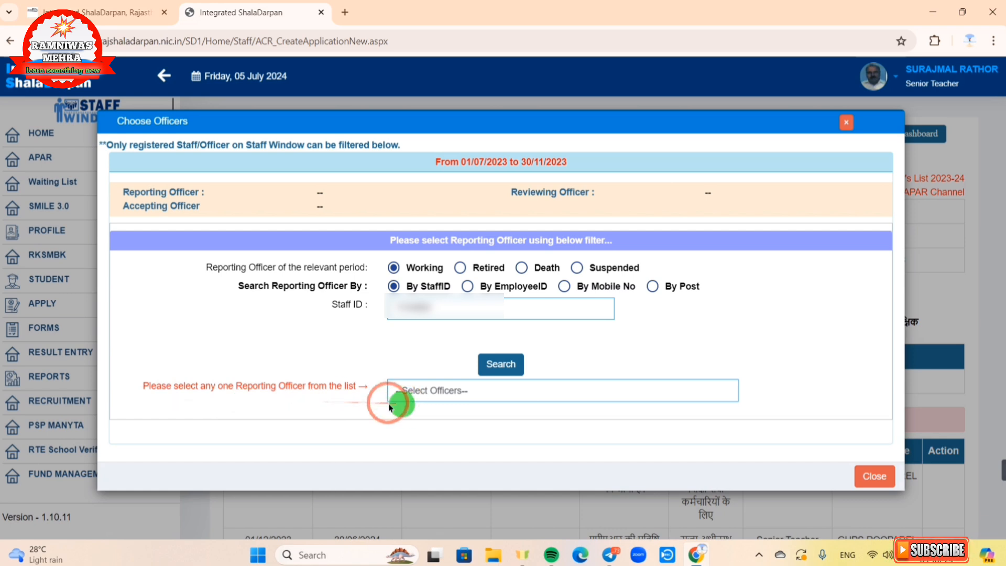
{"action": "left_click", "coordinate": [426, 396]}
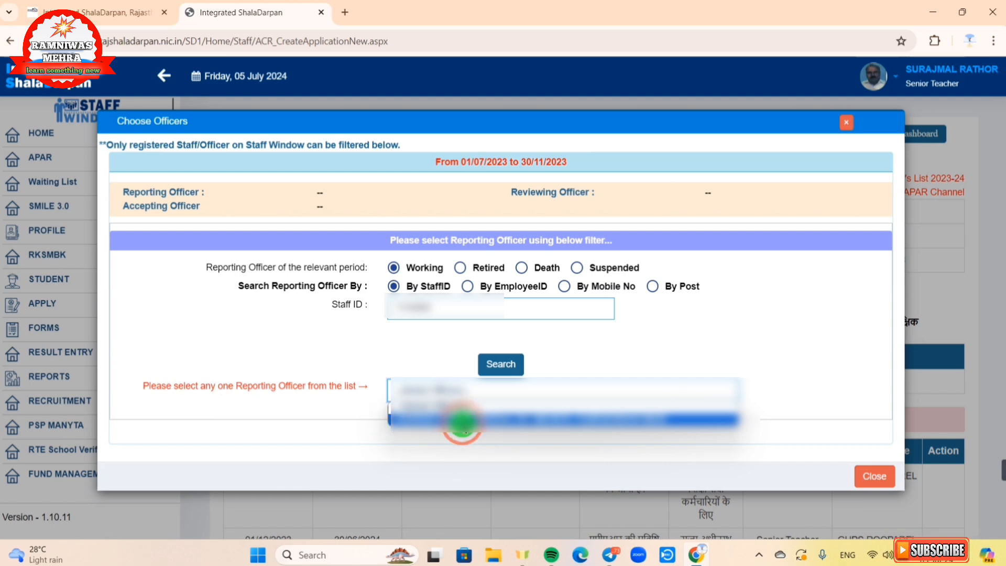
{"action": "left_click", "coordinate": [462, 420]}
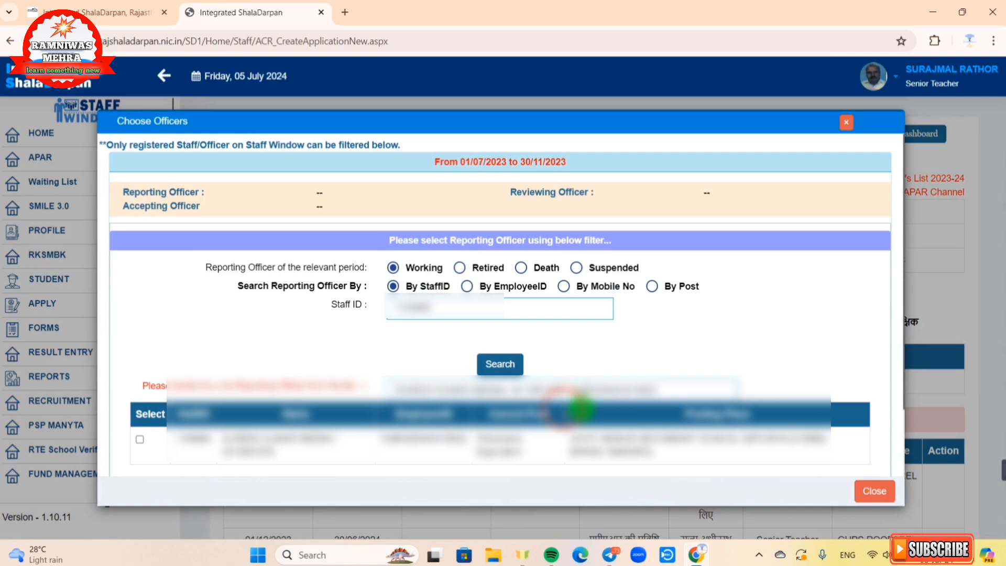
{"action": "left_click", "coordinate": [138, 441]}
{"action": "scroll", "coordinate": [419, 419], "scroll_direction": "down", "scroll_amount": 1}
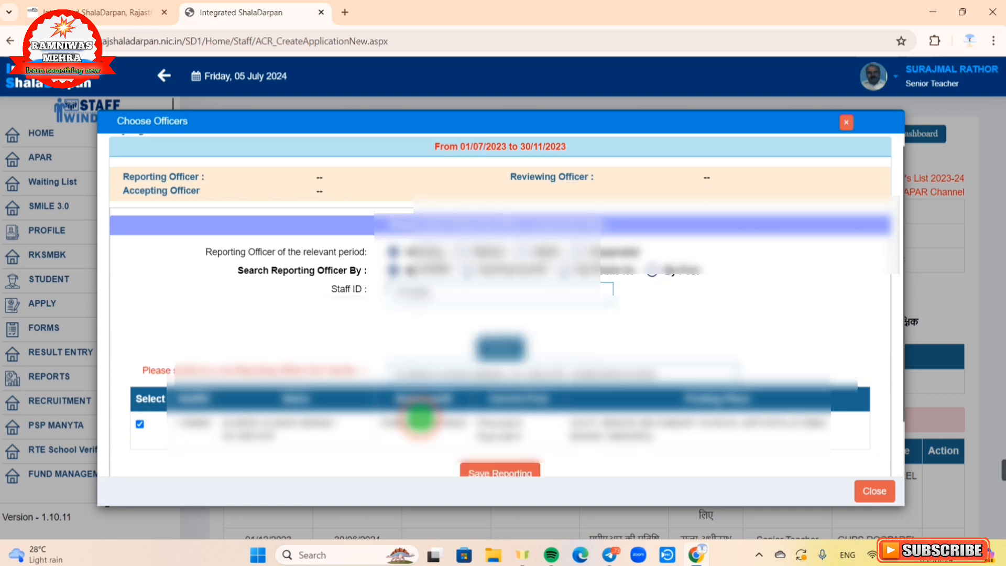
{"action": "scroll", "coordinate": [420, 417], "scroll_direction": "down", "scroll_amount": 1}
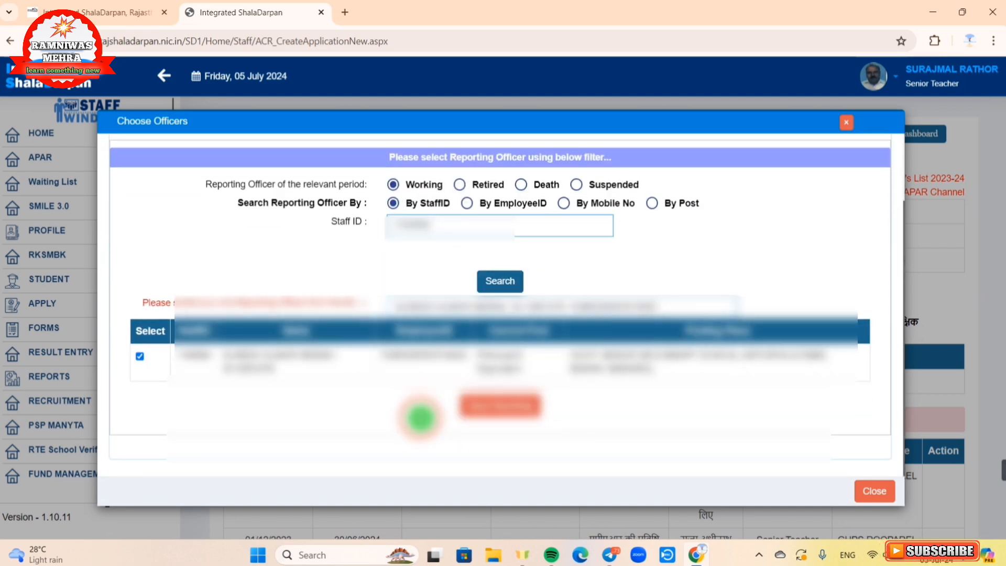
{"action": "left_click", "coordinate": [478, 413]}
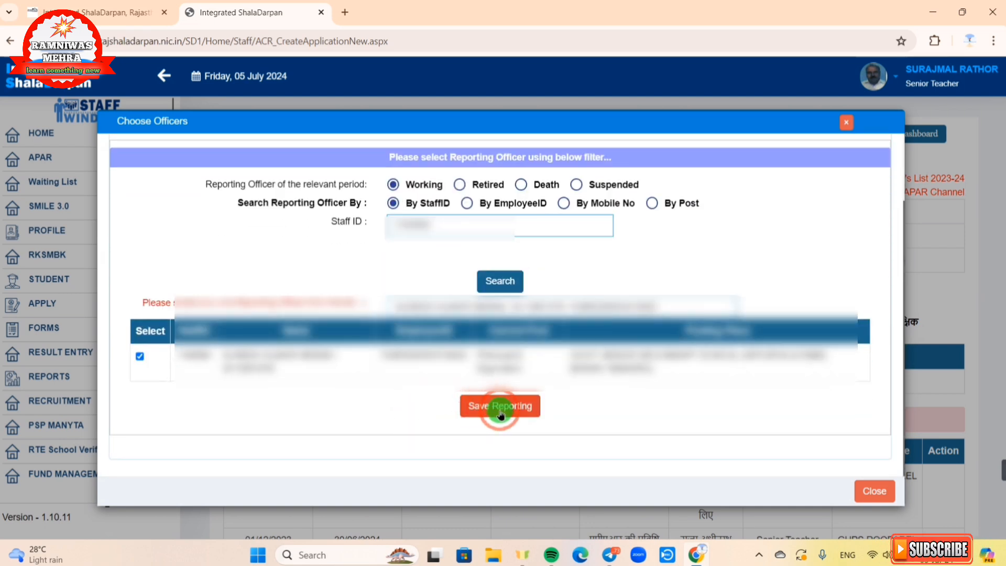
{"action": "left_click", "coordinate": [501, 414]}
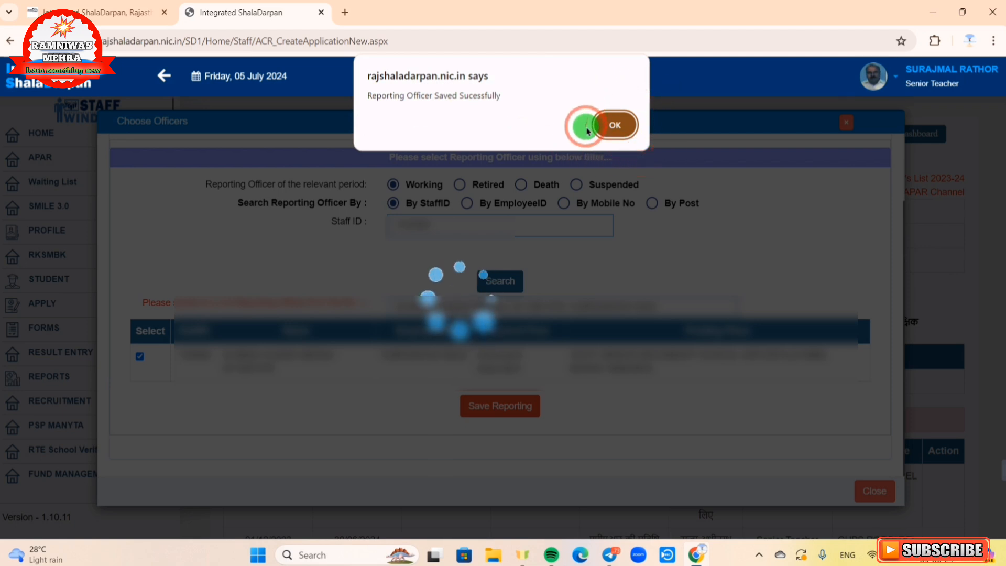
Step: Dismiss the saved alert, close officer selection, and scroll down to the officers table
{"action": "left_click", "coordinate": [617, 131]}
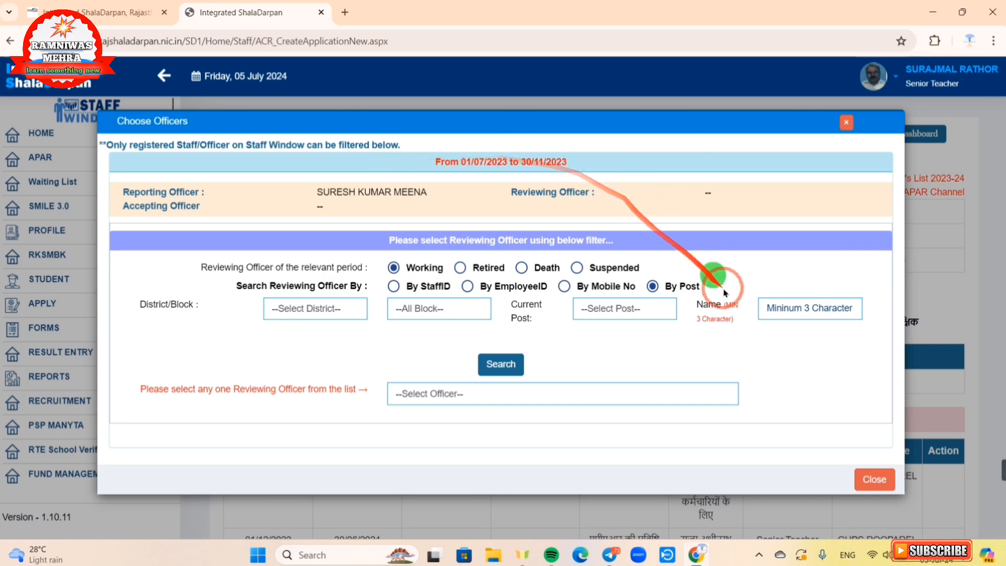
{"action": "left_click", "coordinate": [875, 479]}
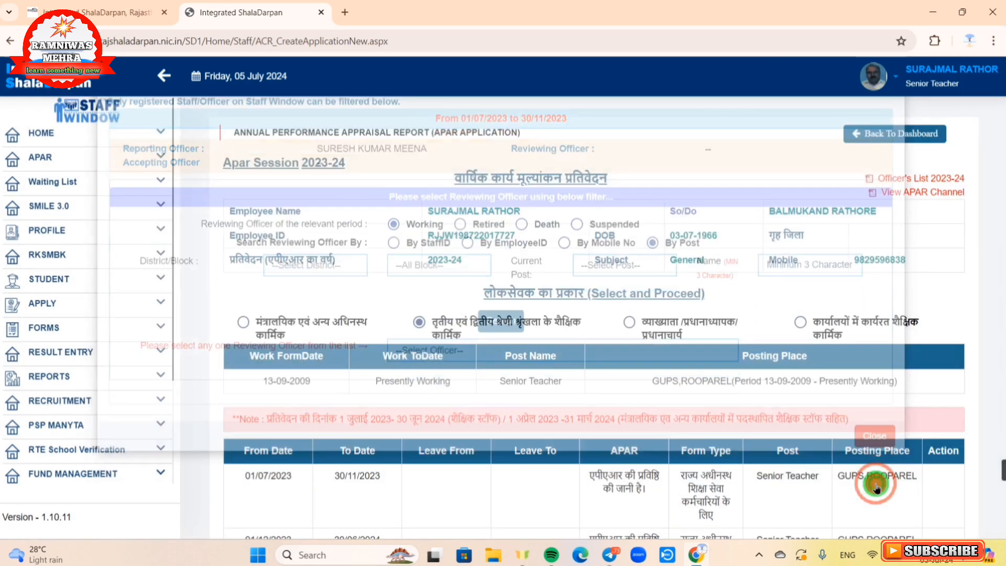
{"action": "scroll", "coordinate": [878, 483], "scroll_direction": "down", "scroll_amount": 5}
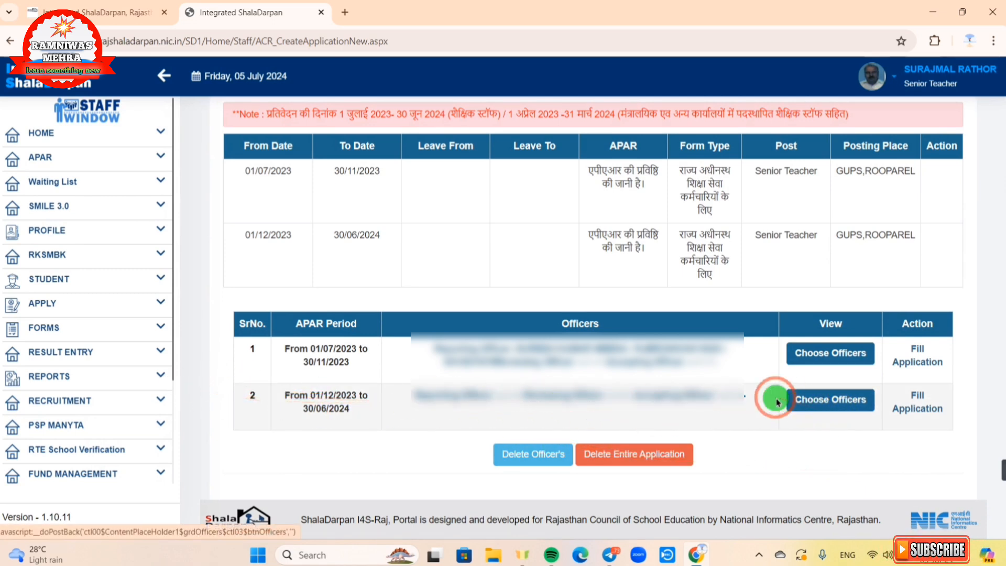
Step: Open officer selection for the 01/12/2023–30/06/2024 period and choose lookup by staff ID
{"action": "left_click", "coordinate": [816, 404]}
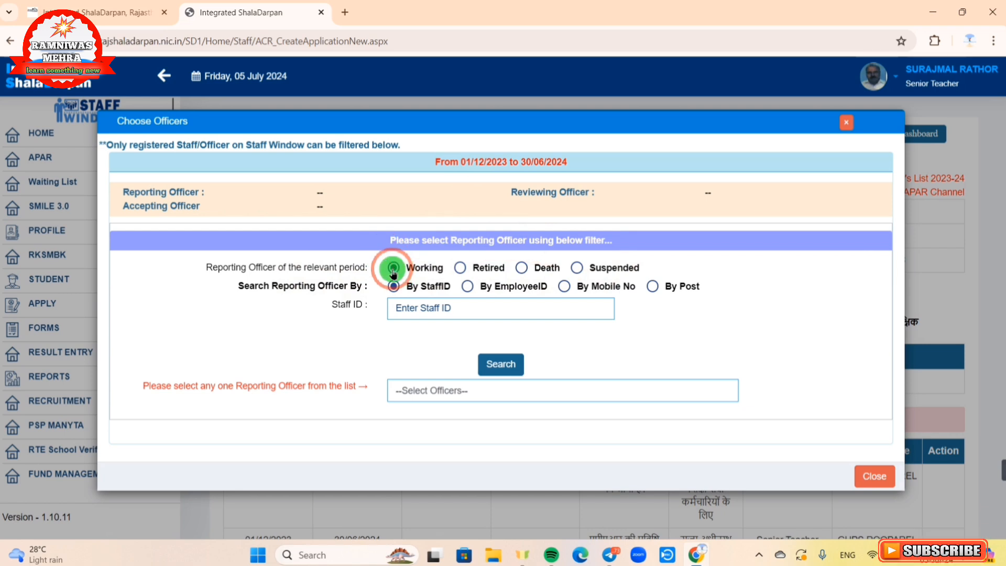
{"action": "left_click", "coordinate": [415, 309]}
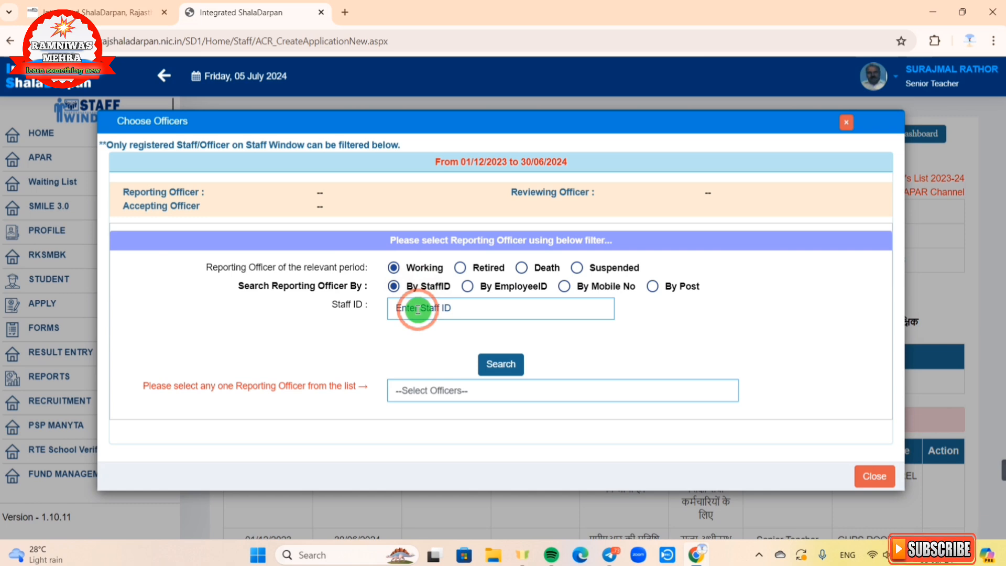
{"action": "left_click", "coordinate": [393, 287]}
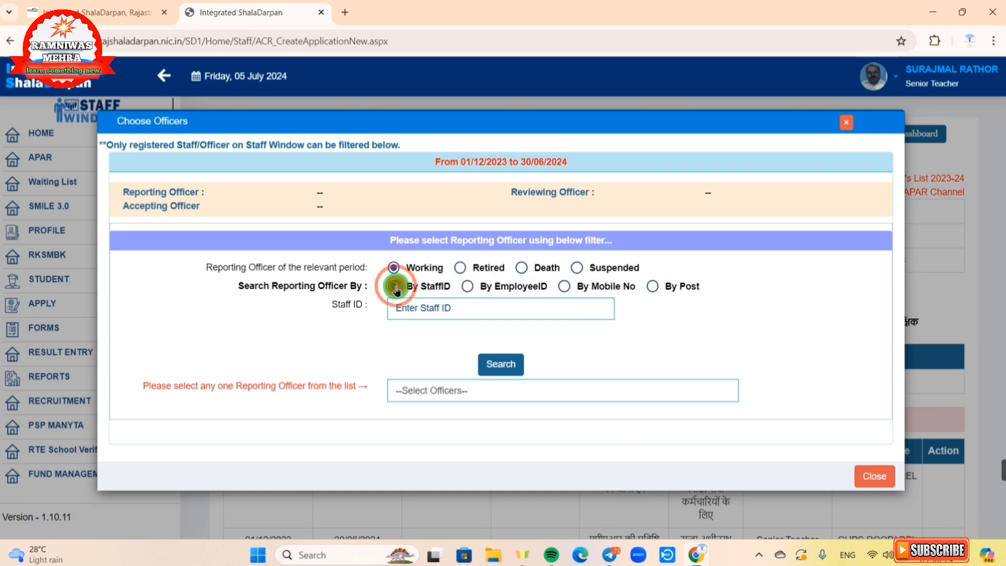
{"action": "left_click", "coordinate": [402, 307]}
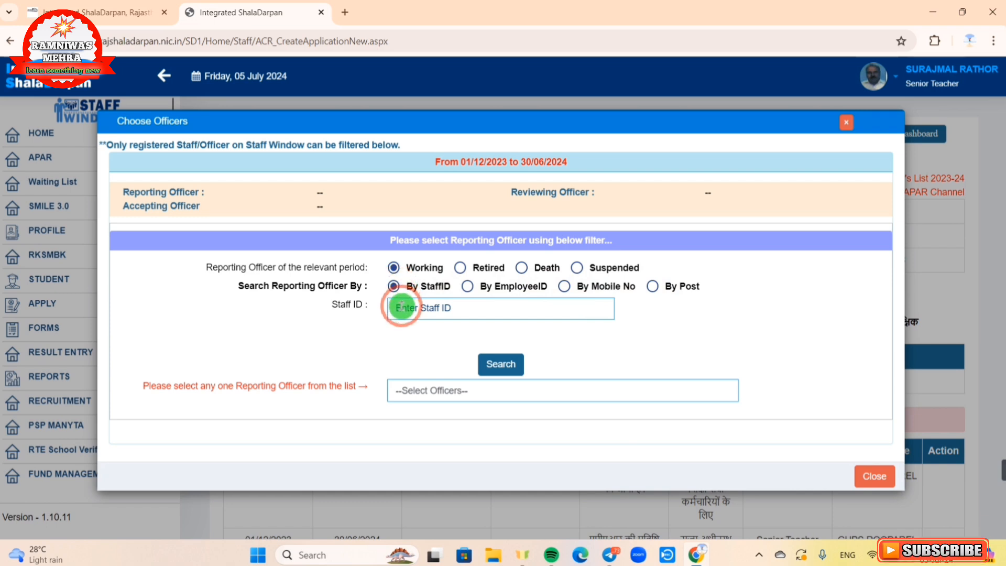
{"action": "left_click", "coordinate": [402, 307]}
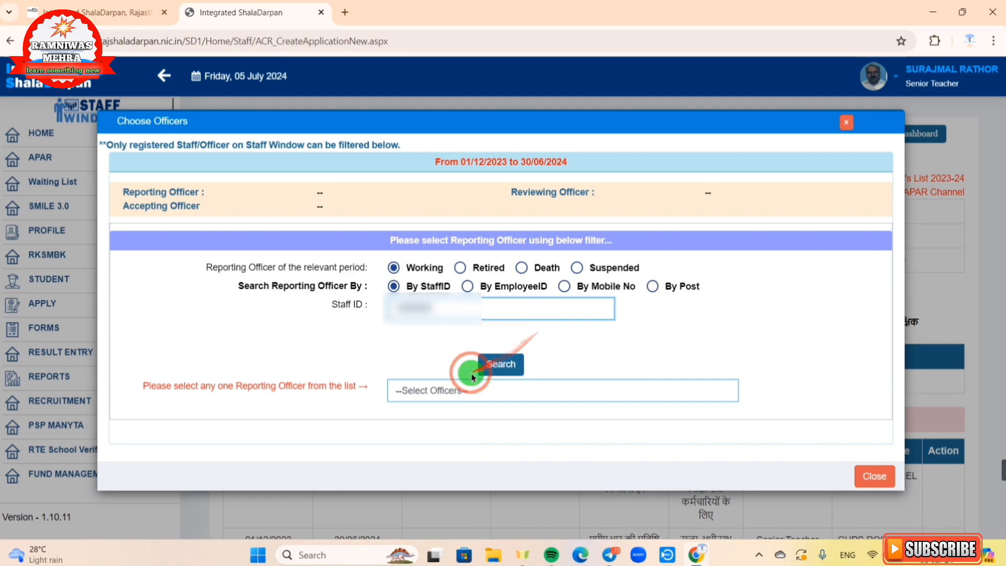
Step: Search the staff ID, pick and tick the found officer, and save them as reporting officer
{"action": "left_click", "coordinate": [501, 365]}
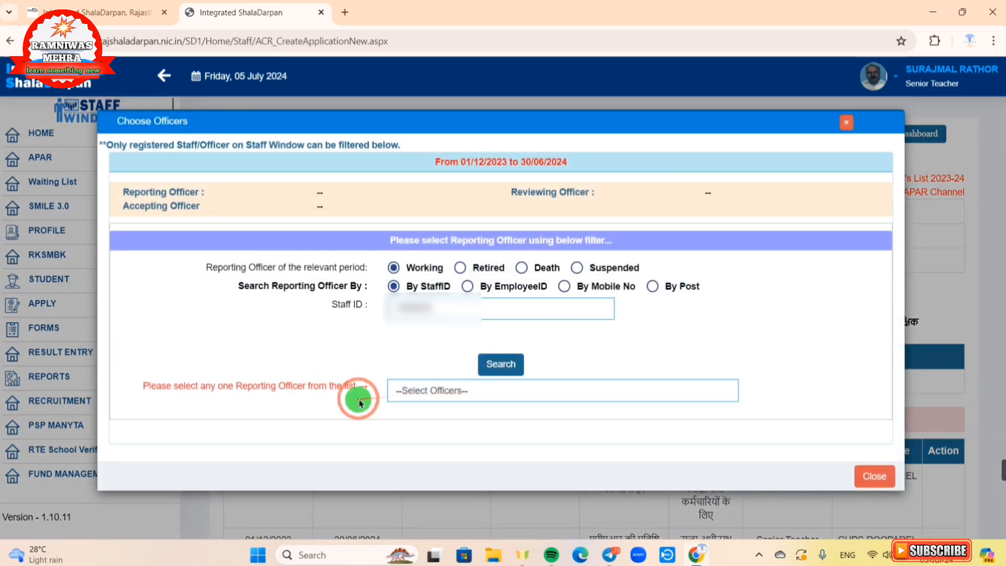
{"action": "left_click", "coordinate": [442, 402]}
{"action": "left_click", "coordinate": [460, 400]}
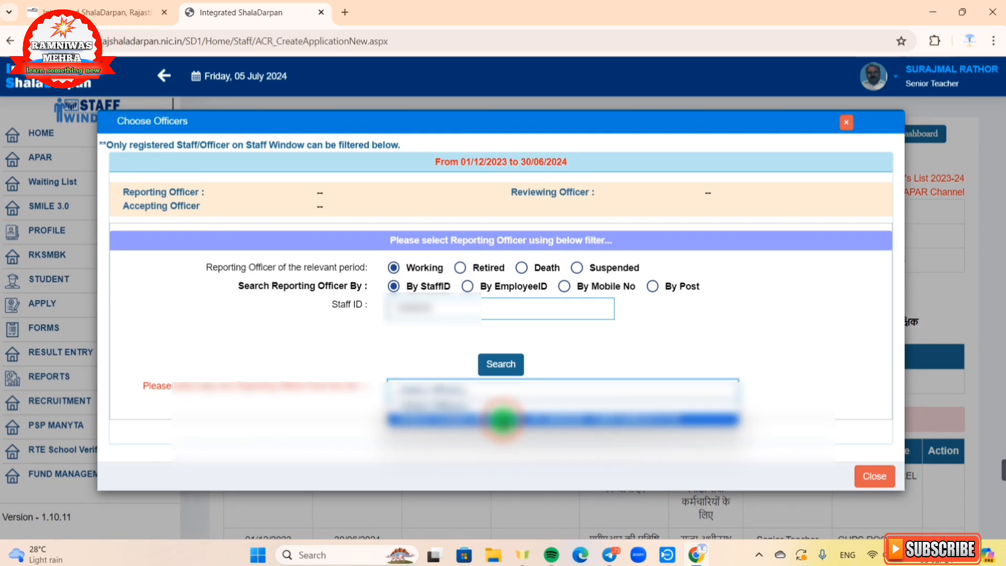
{"action": "left_click", "coordinate": [502, 420]}
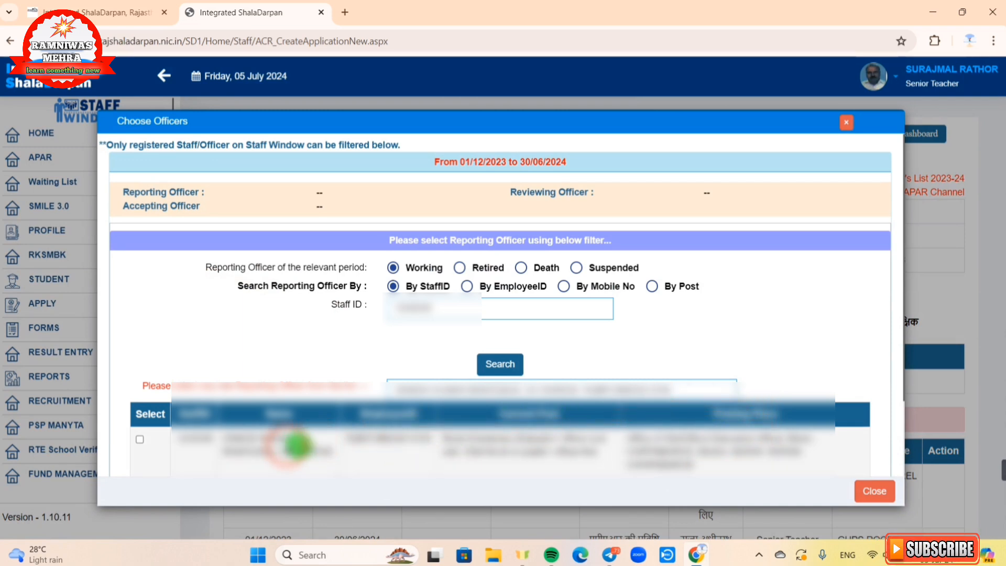
{"action": "left_click", "coordinate": [140, 440]}
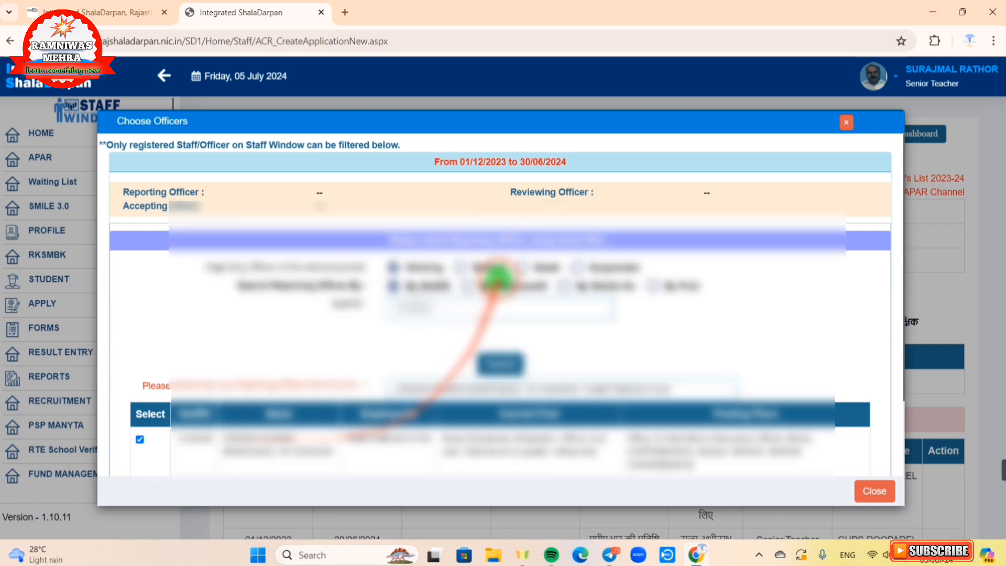
{"action": "scroll", "coordinate": [490, 286], "scroll_direction": "down", "scroll_amount": 2}
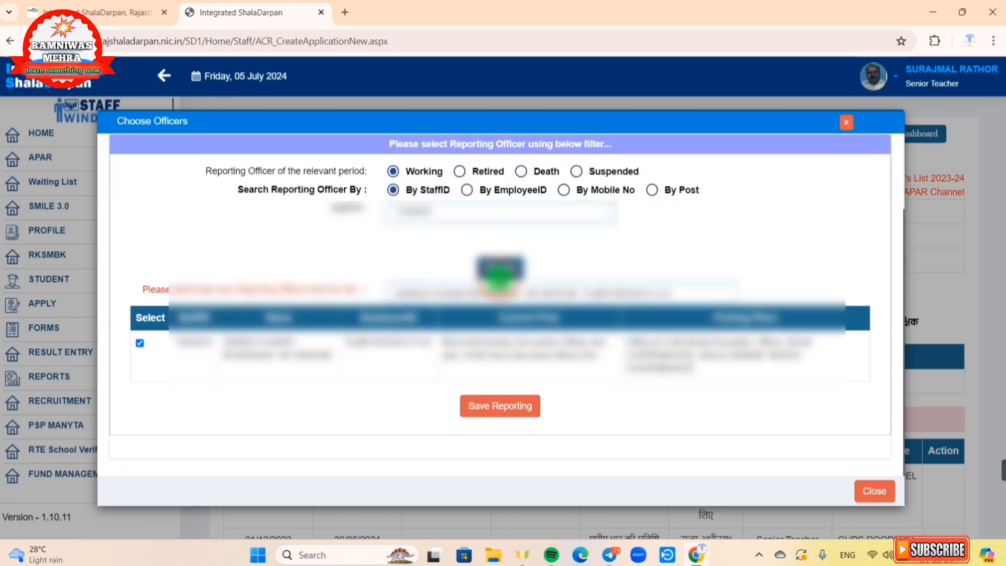
{"action": "left_click", "coordinate": [491, 410]}
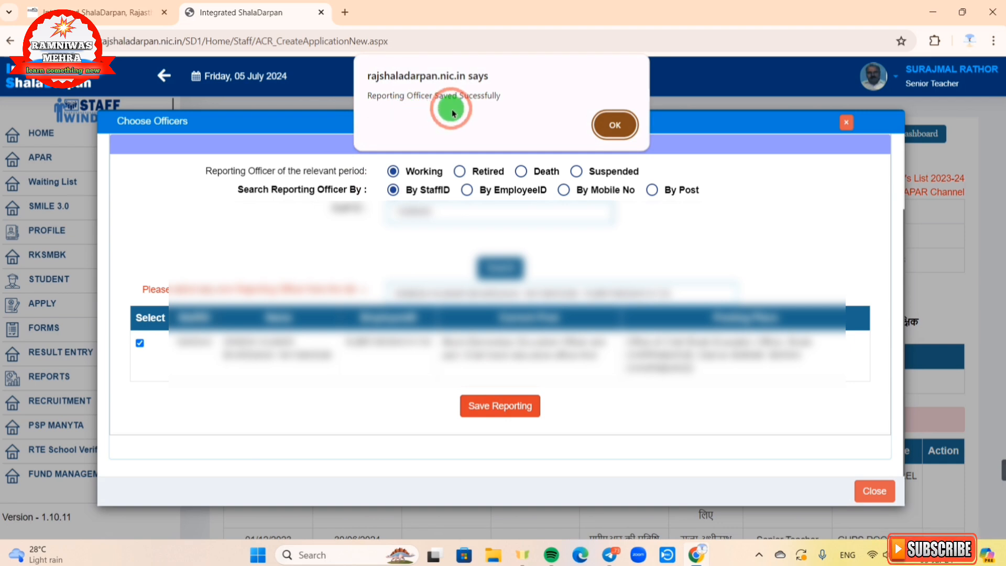
{"action": "left_click", "coordinate": [610, 126]}
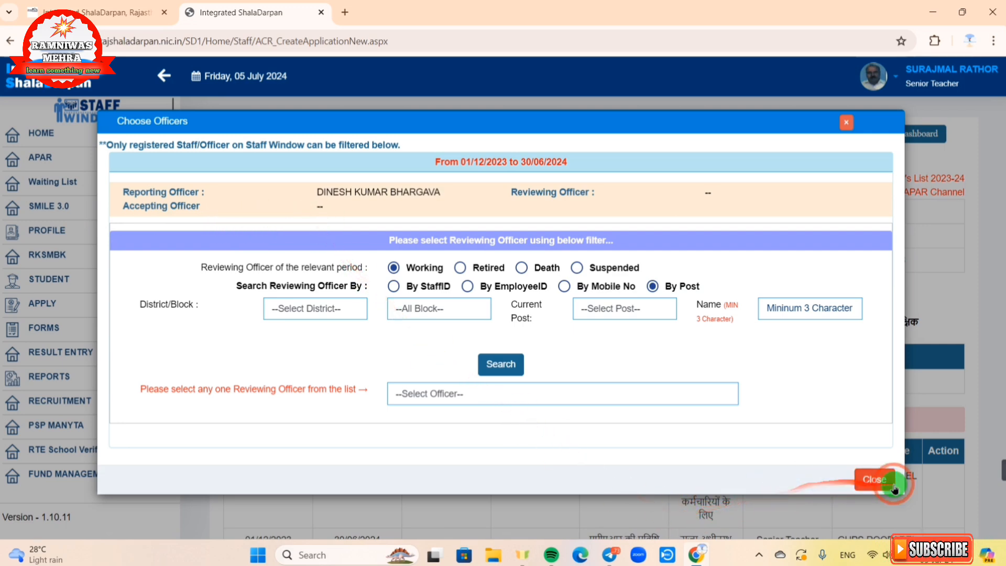
Step: Close the Choose Officers dialog and scroll down to the APAR officers table
{"action": "left_click", "coordinate": [875, 479]}
{"action": "scroll", "coordinate": [875, 484], "scroll_direction": "down", "scroll_amount": 5}
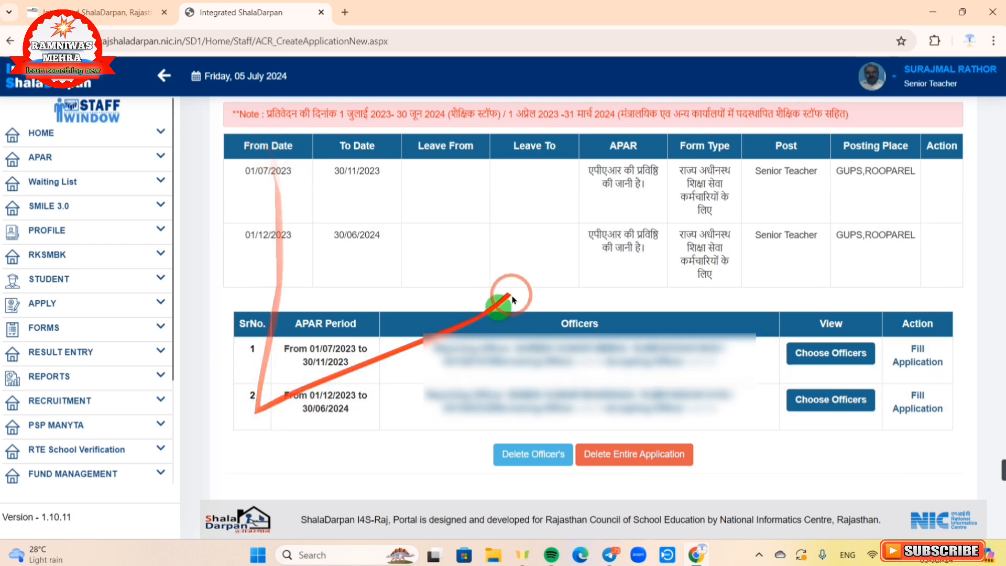
Step: Delete the entire APAR application, confirming the deletion and acknowledging the success alert
{"action": "left_click", "coordinate": [636, 459]}
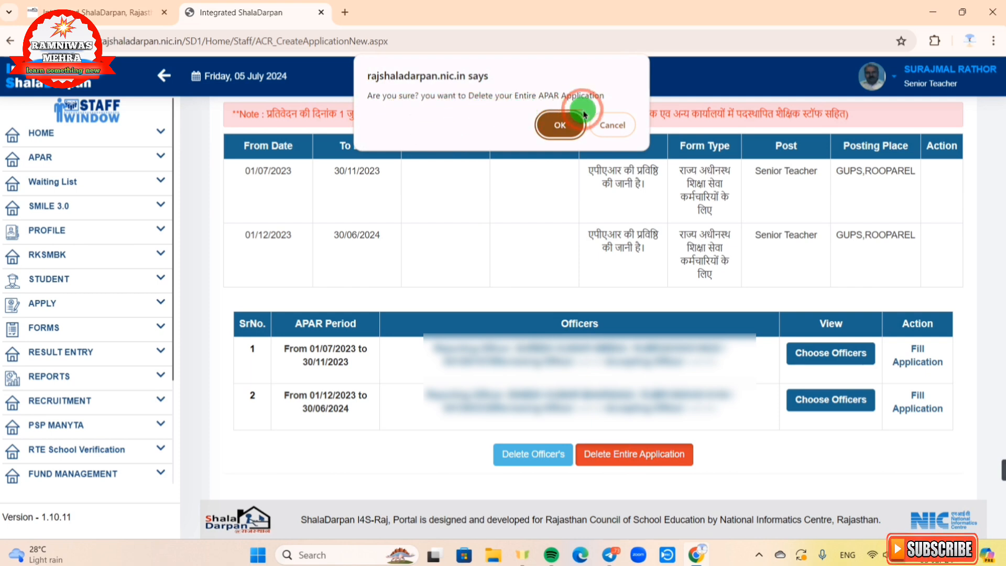
{"action": "left_click", "coordinate": [557, 134]}
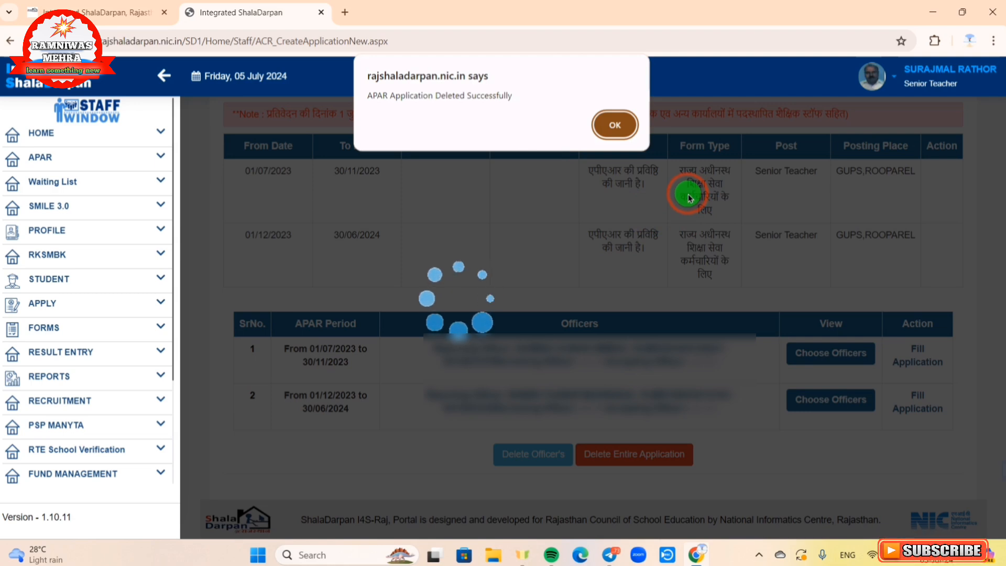
{"action": "left_click", "coordinate": [616, 127]}
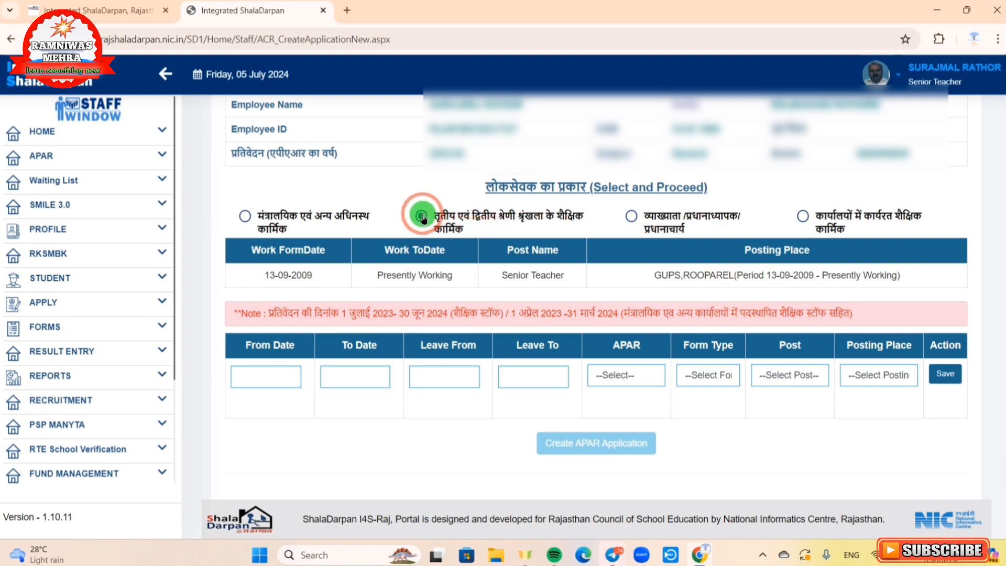
Step: Set the new row's From Date to 01-07-2023 and To Date to 30-06-2024
{"action": "left_click", "coordinate": [270, 376]}
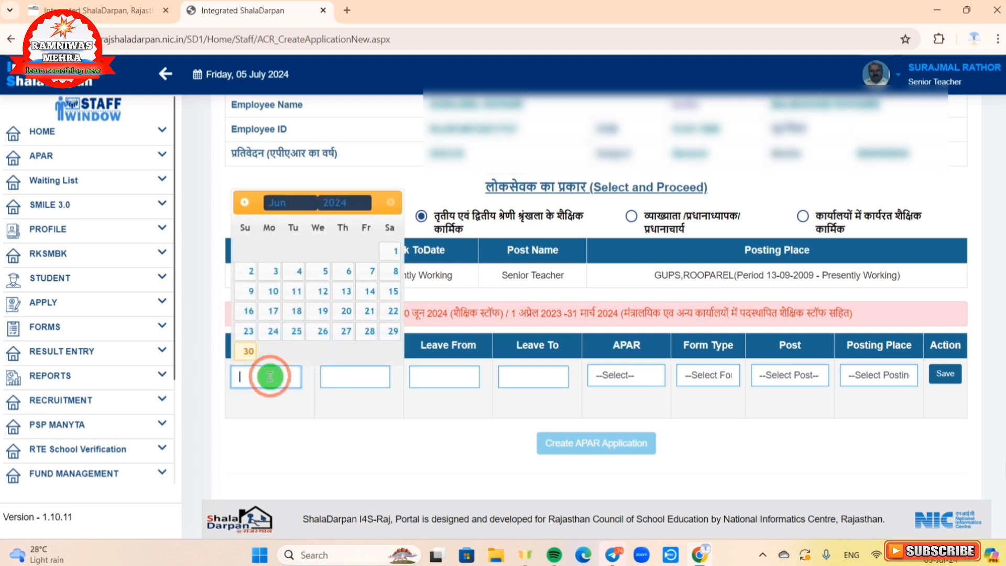
{"action": "left_click", "coordinate": [355, 205]}
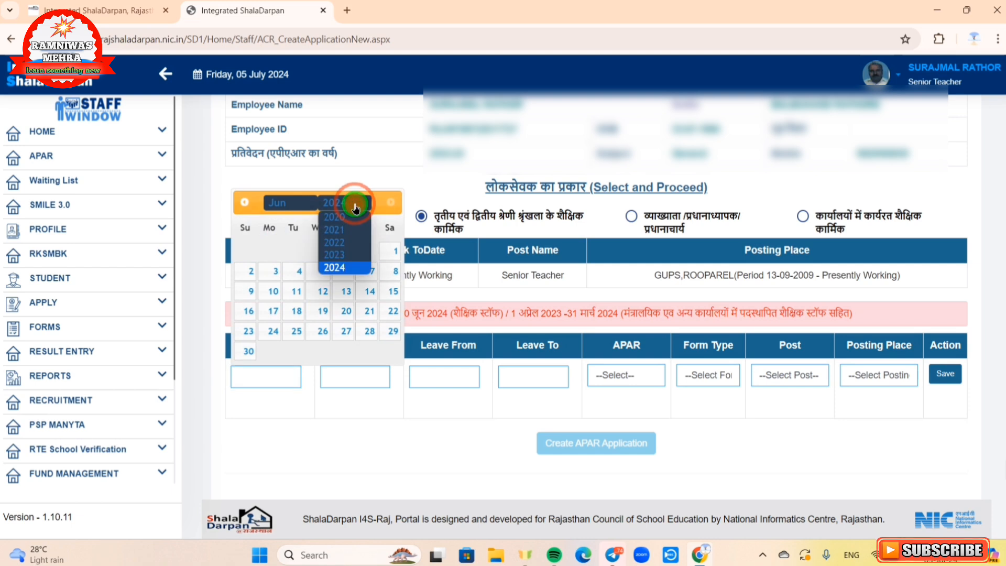
{"action": "left_click", "coordinate": [356, 255]}
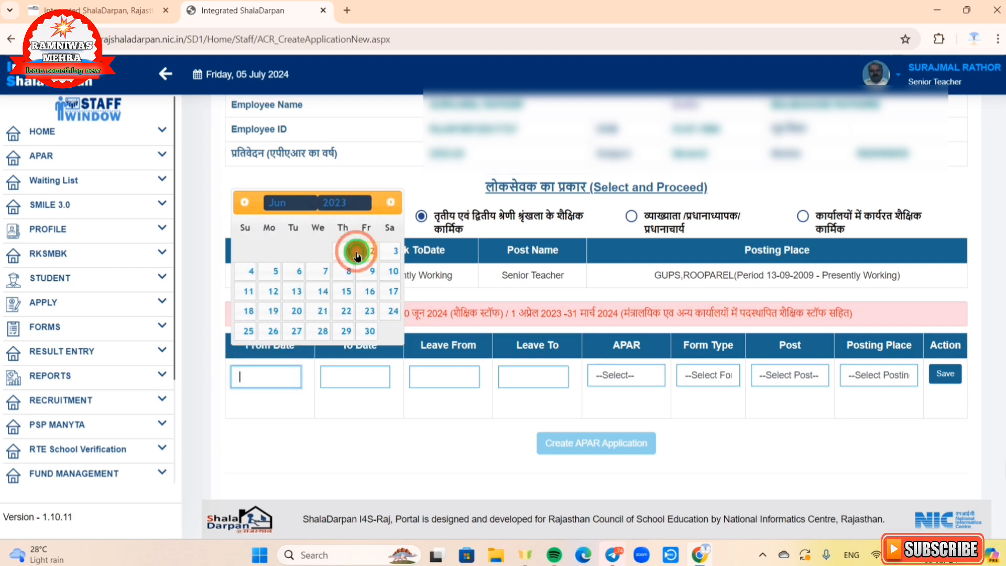
{"action": "left_click", "coordinate": [289, 204]}
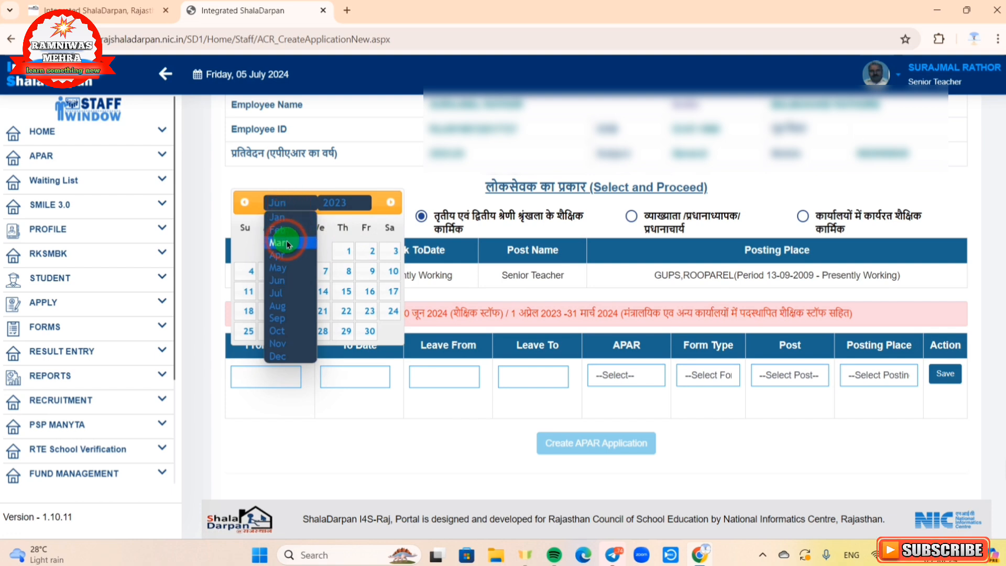
{"action": "left_click", "coordinate": [289, 293]}
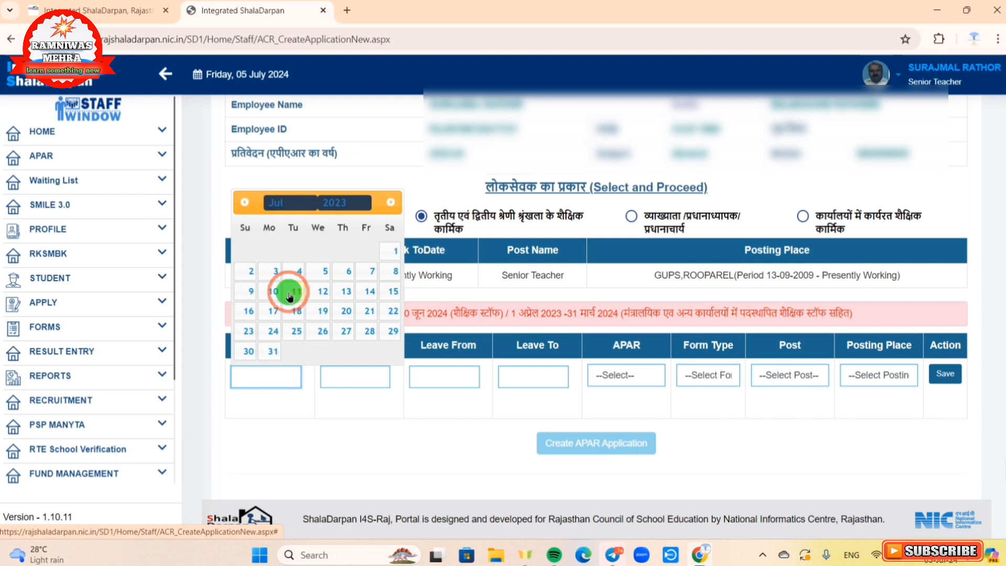
{"action": "left_click", "coordinate": [390, 251]}
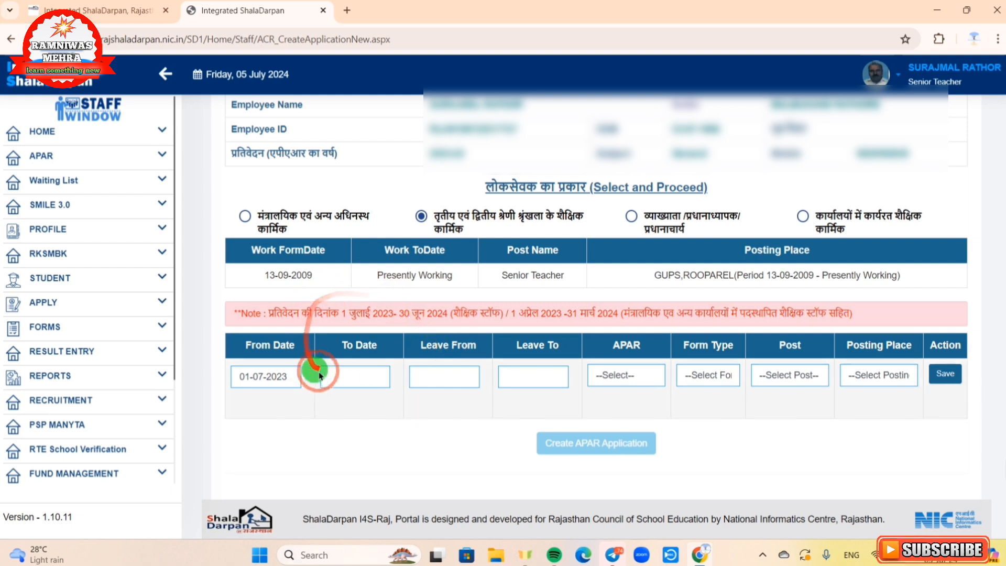
{"action": "left_click", "coordinate": [351, 378]}
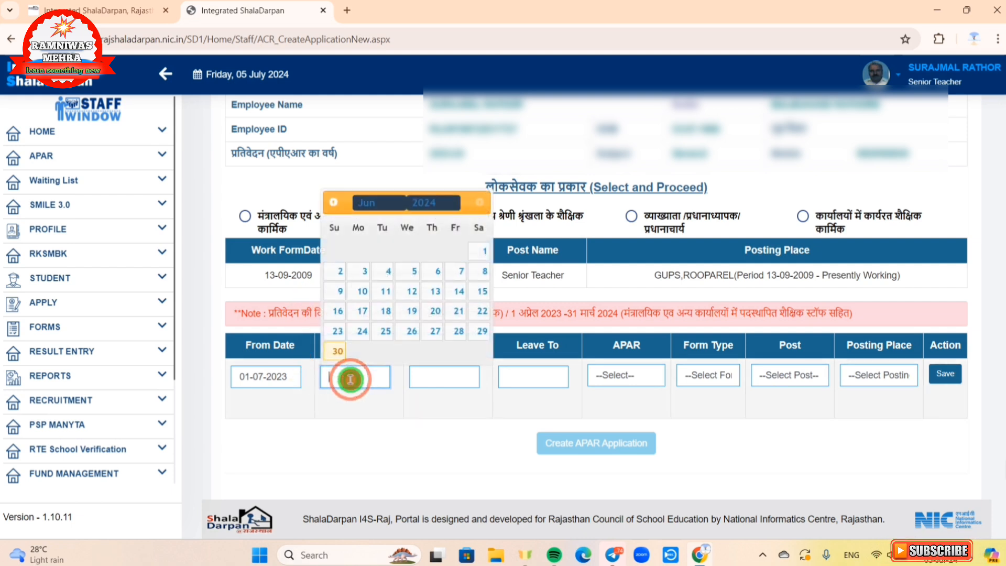
{"action": "left_click", "coordinate": [336, 352]}
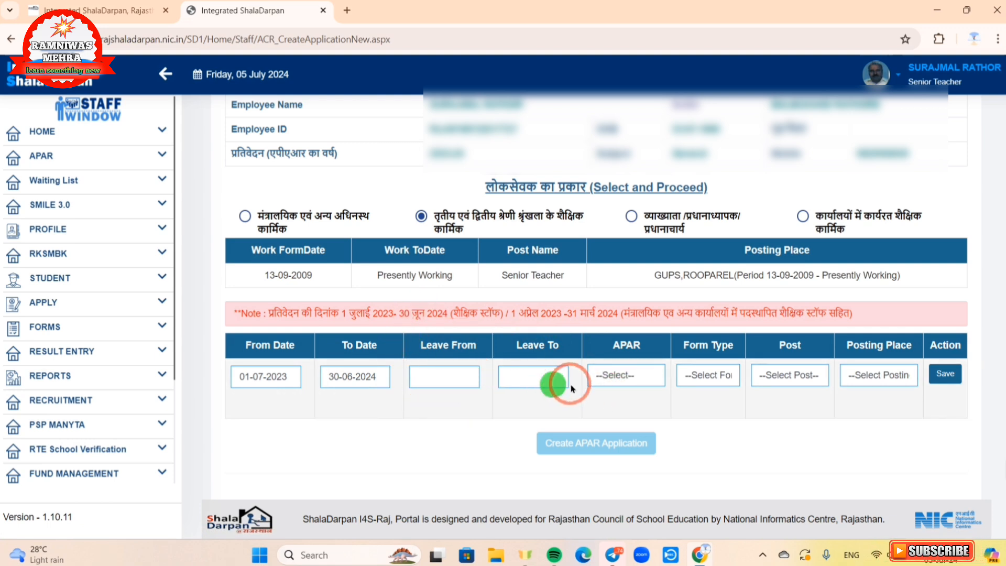
Step: Fill the row with APAR to be made, subordinate education service form, Senior Teacher, GUPS,ROOPAREL, and save it
{"action": "left_click", "coordinate": [626, 384]}
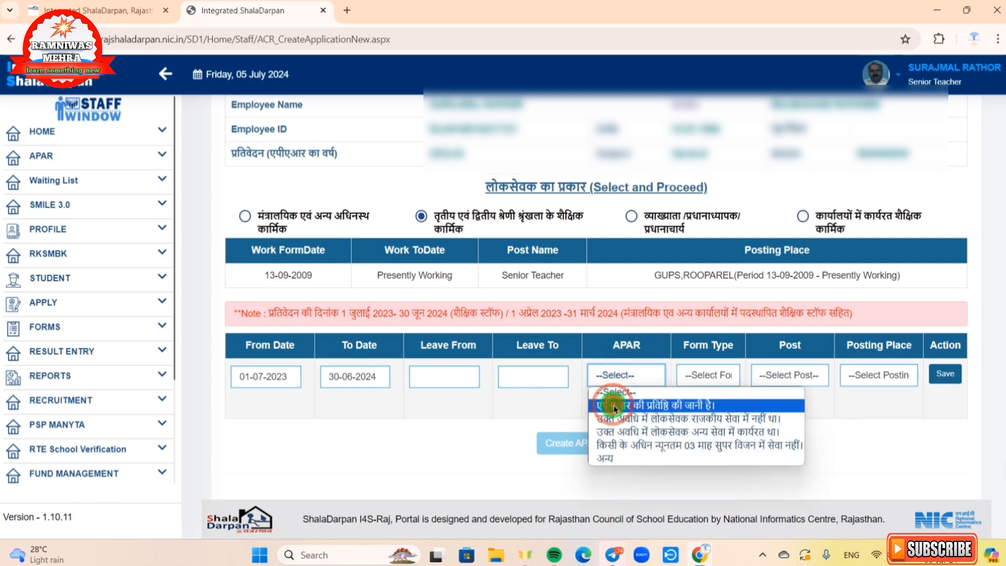
{"action": "left_click", "coordinate": [614, 406]}
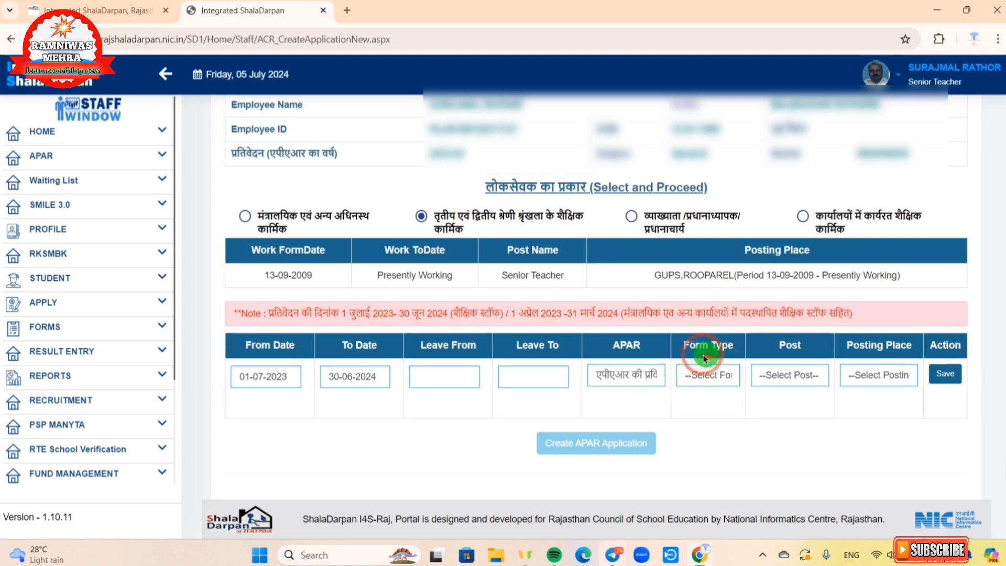
{"action": "left_click", "coordinate": [711, 377]}
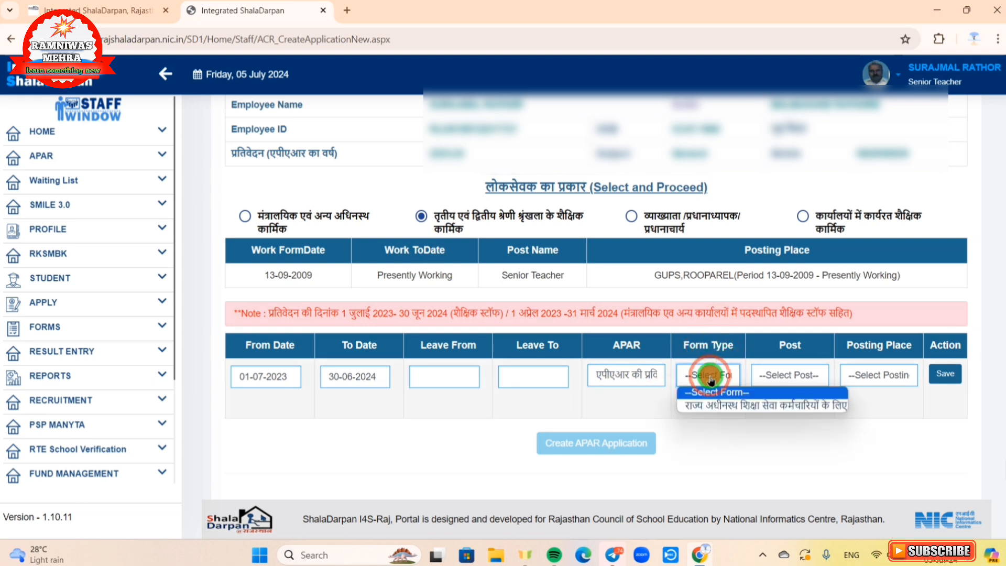
{"action": "left_click", "coordinate": [712, 406]}
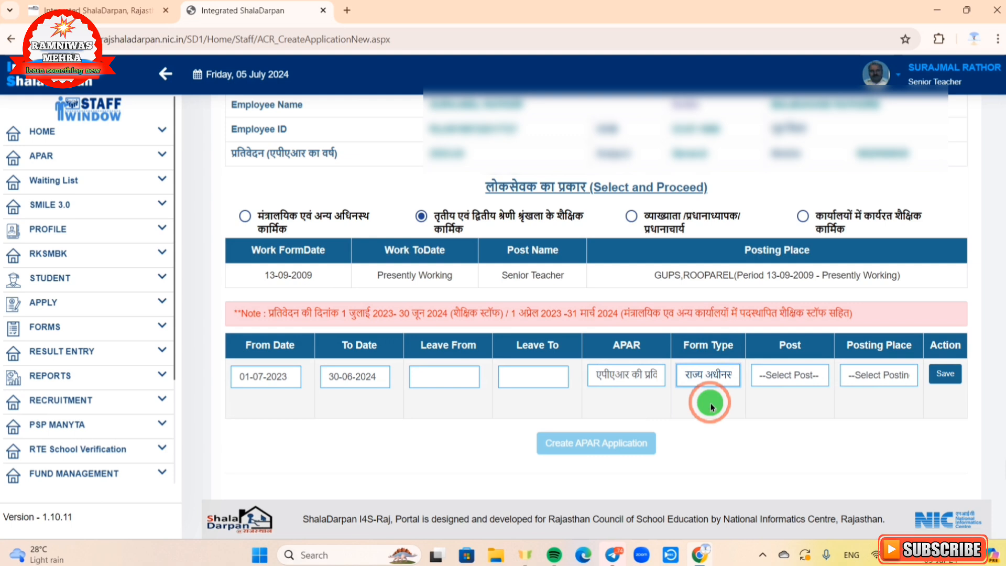
{"action": "left_click", "coordinate": [775, 377]}
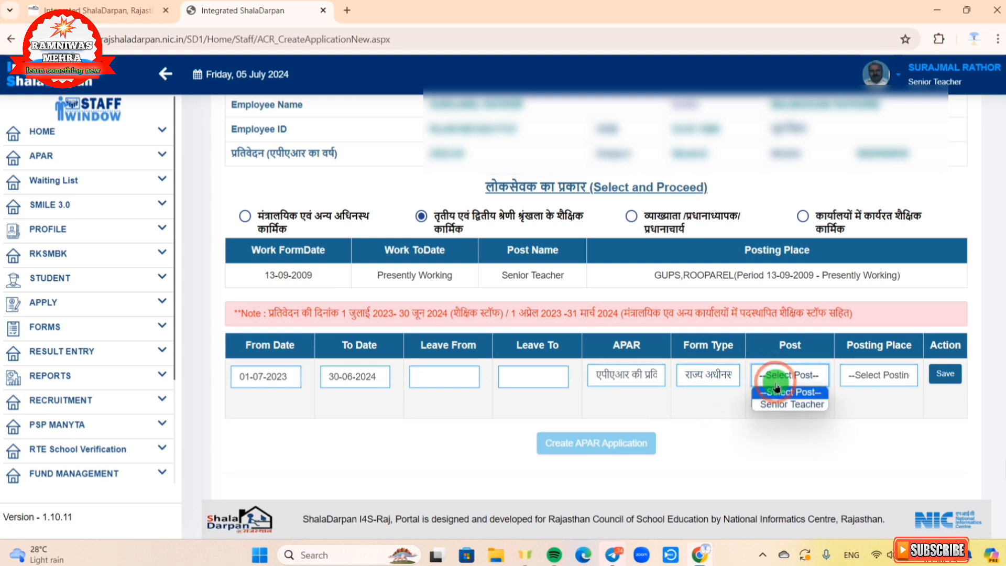
{"action": "left_click", "coordinate": [801, 403]}
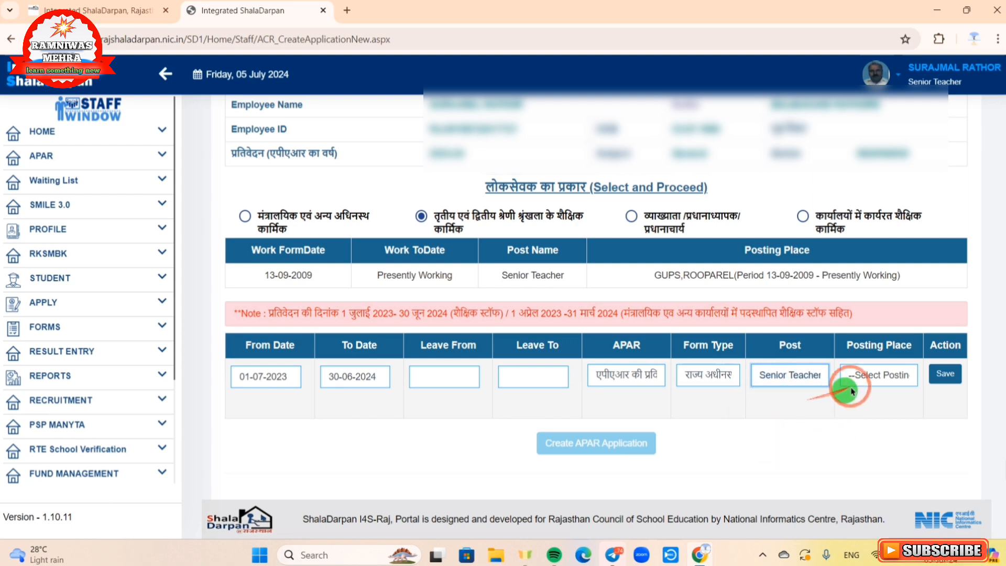
{"action": "left_click", "coordinate": [880, 382]}
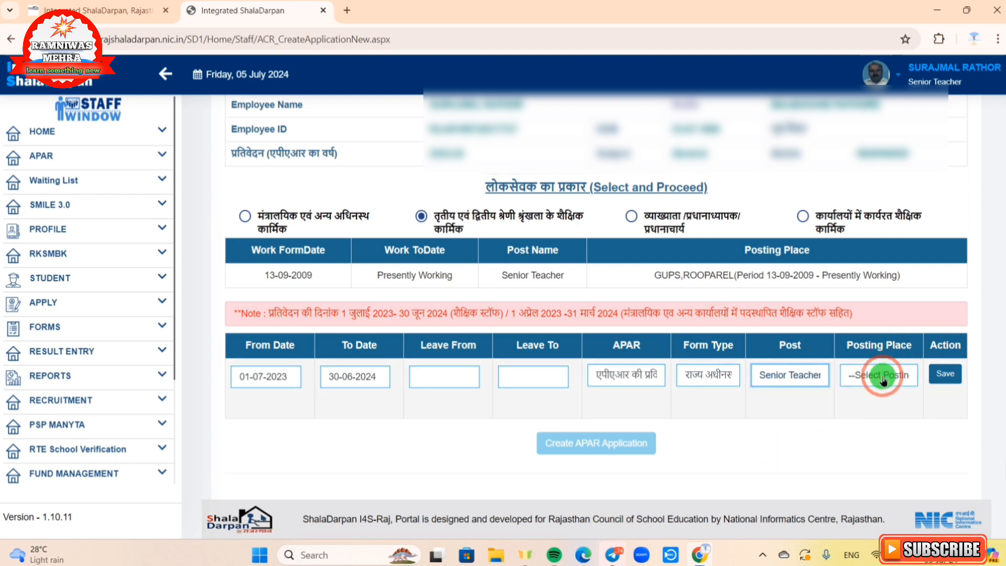
{"action": "left_click", "coordinate": [884, 381]}
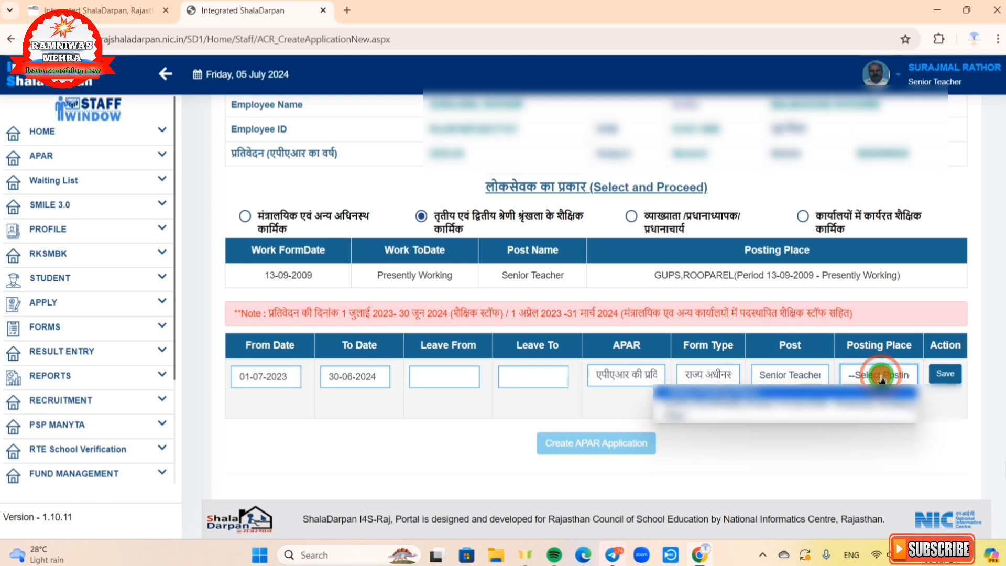
{"action": "left_click", "coordinate": [840, 404]}
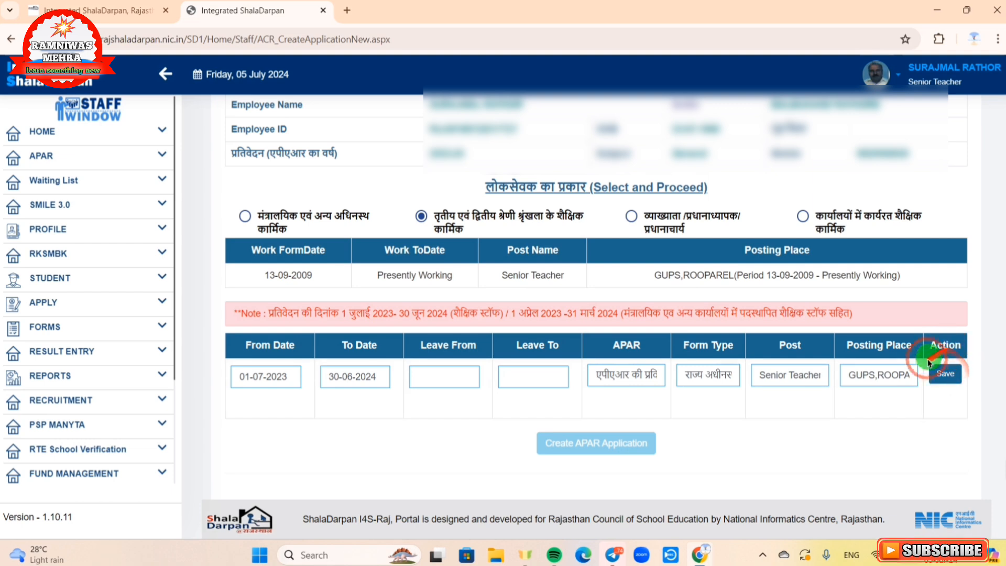
{"action": "left_click", "coordinate": [941, 376]}
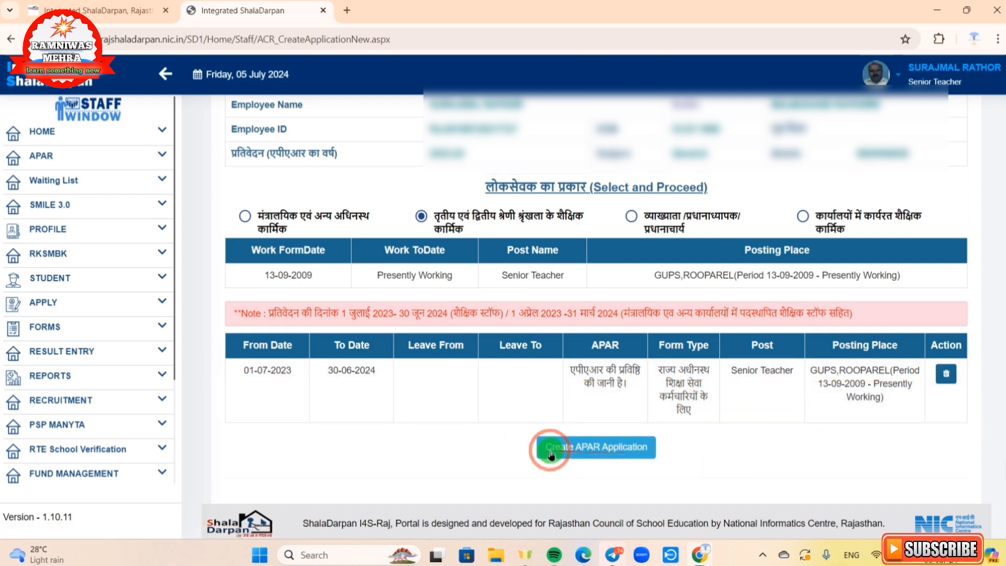
Step: Create the APAR application for 01/07/2023–30/06/2024 and open its officer selection
{"action": "left_click", "coordinate": [619, 453]}
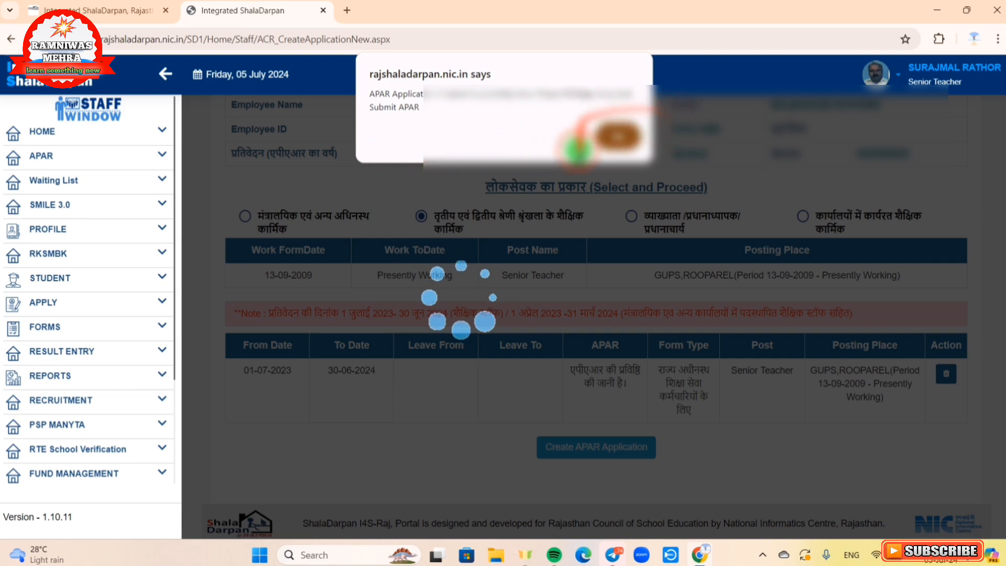
{"action": "left_click", "coordinate": [620, 138]}
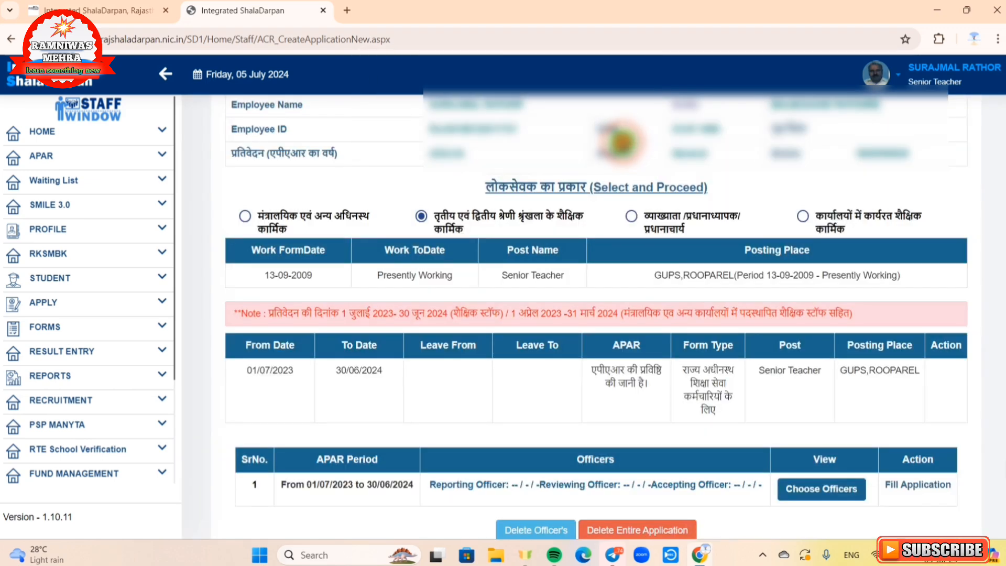
{"action": "scroll", "coordinate": [621, 142], "scroll_direction": "down", "scroll_amount": 2}
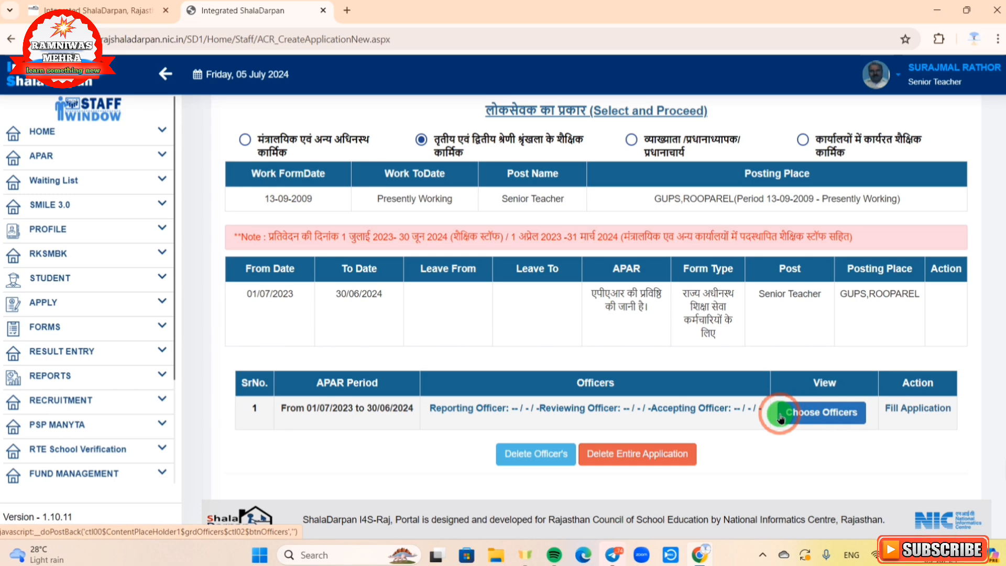
{"action": "left_click", "coordinate": [816, 419]}
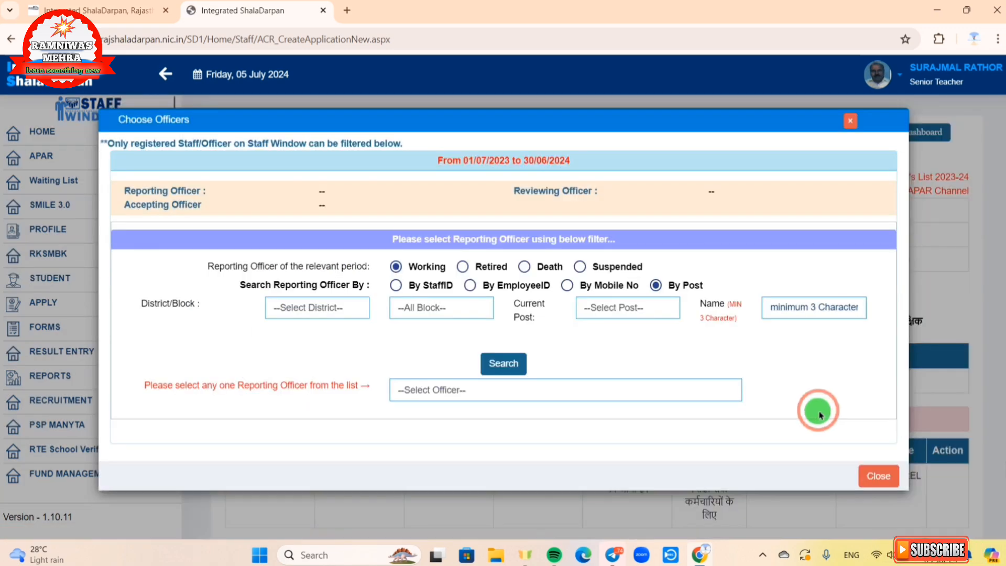
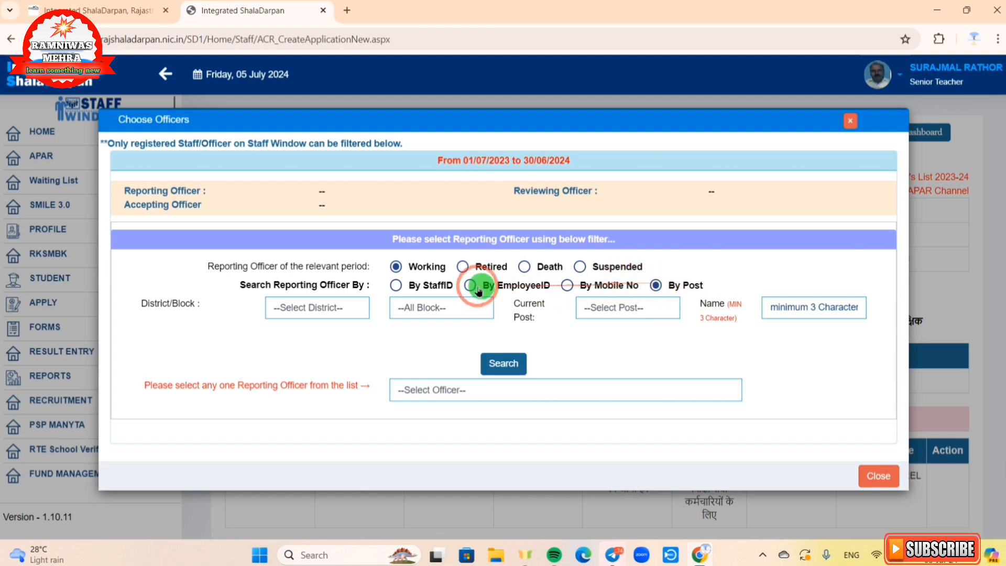
Step: Search for the reporting officer by staff ID, entering the officer's staff ID
{"action": "left_click", "coordinate": [395, 286]}
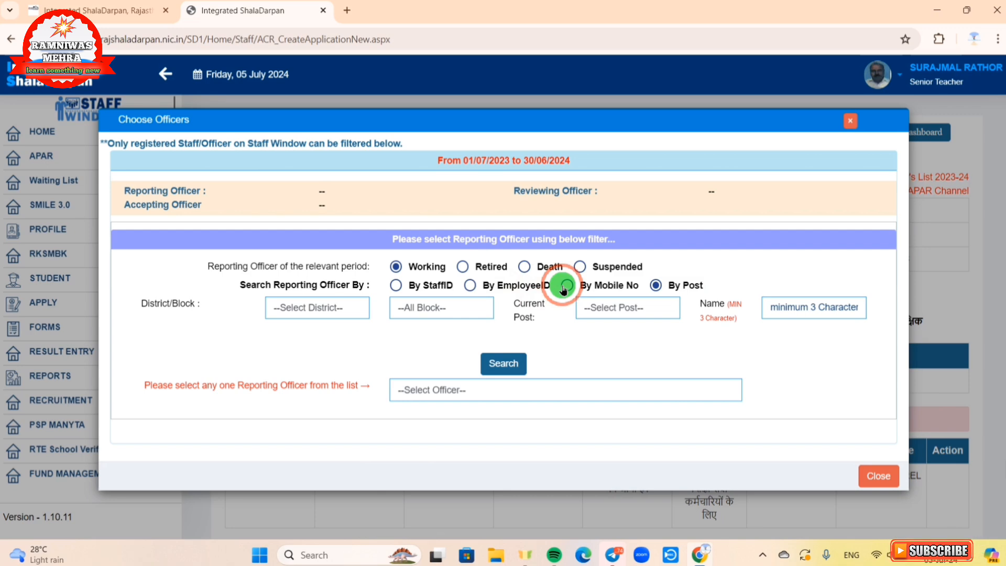
{"action": "left_click", "coordinate": [396, 286]}
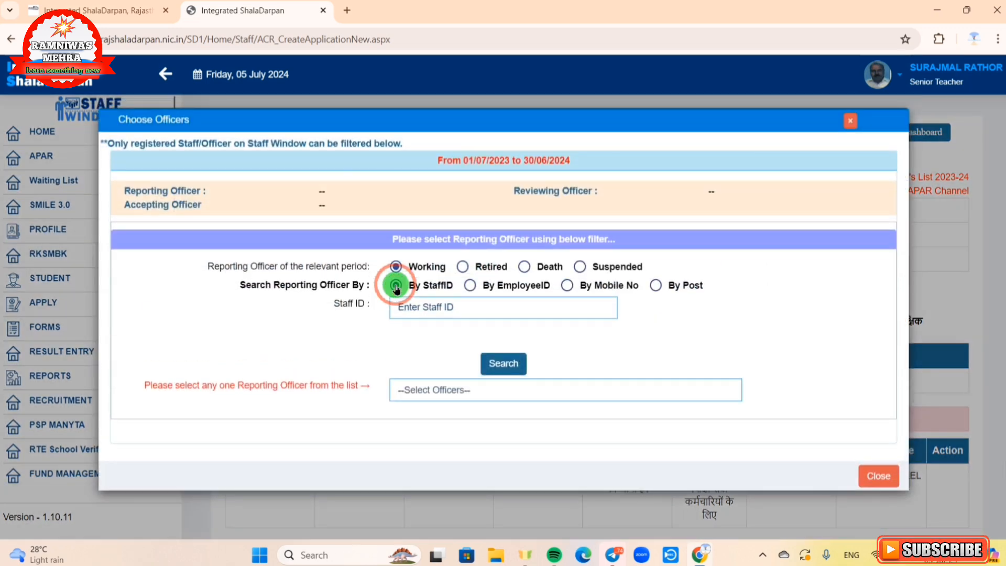
{"action": "left_click", "coordinate": [401, 308]}
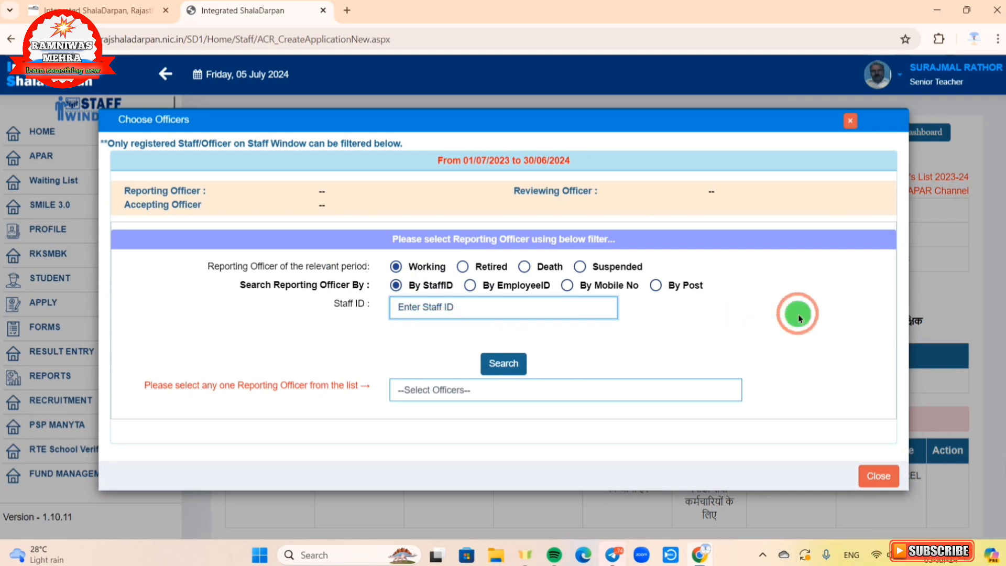
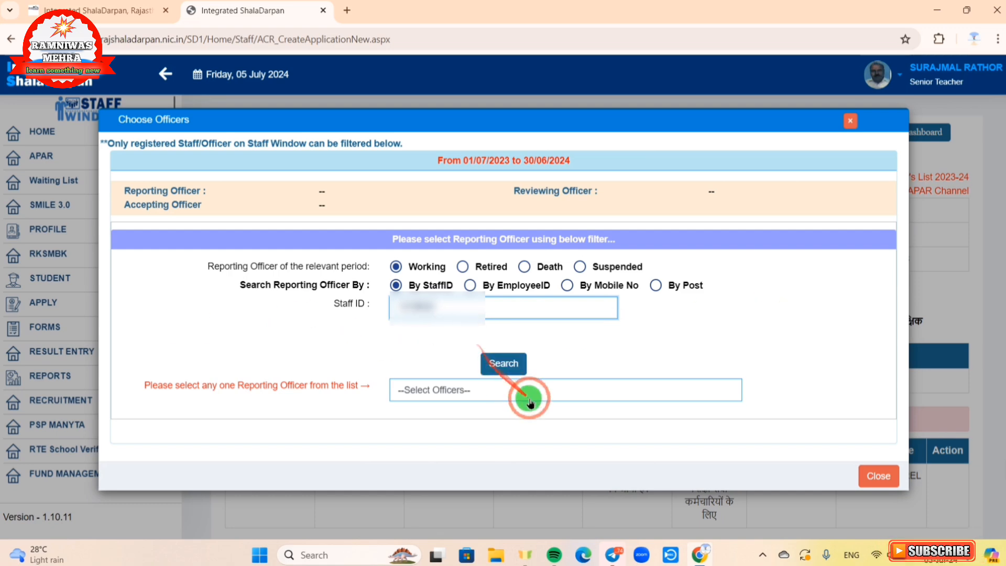
{"action": "left_click", "coordinate": [503, 364]}
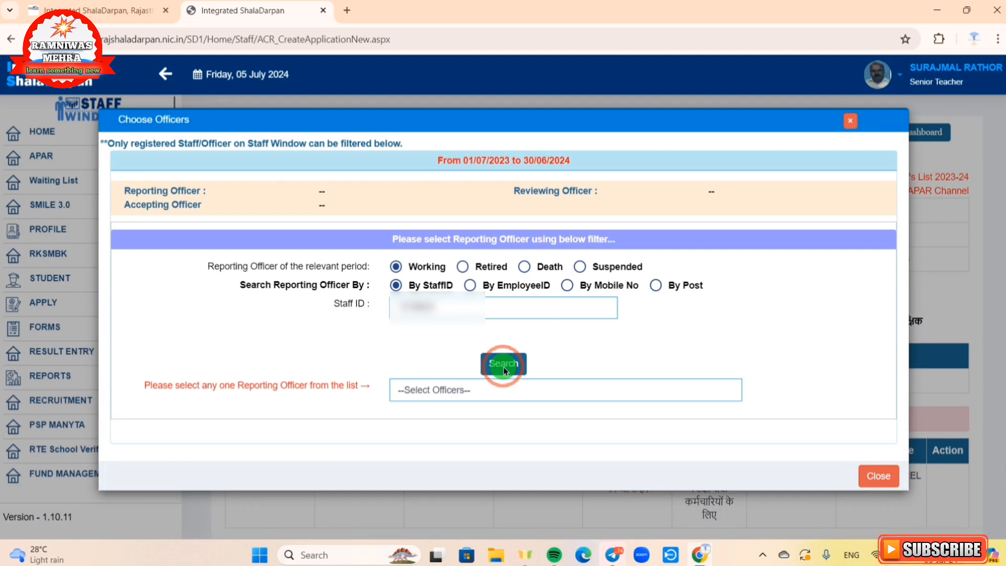
Step: Select the found officer, tick their row, and save them as reporting officer
{"action": "left_click", "coordinate": [413, 390]}
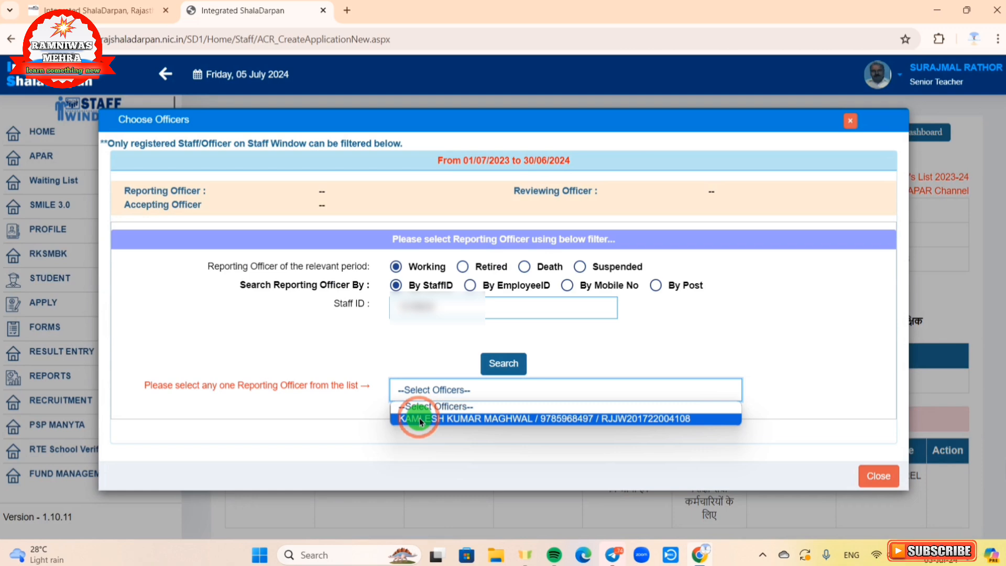
{"action": "left_click", "coordinate": [419, 417]}
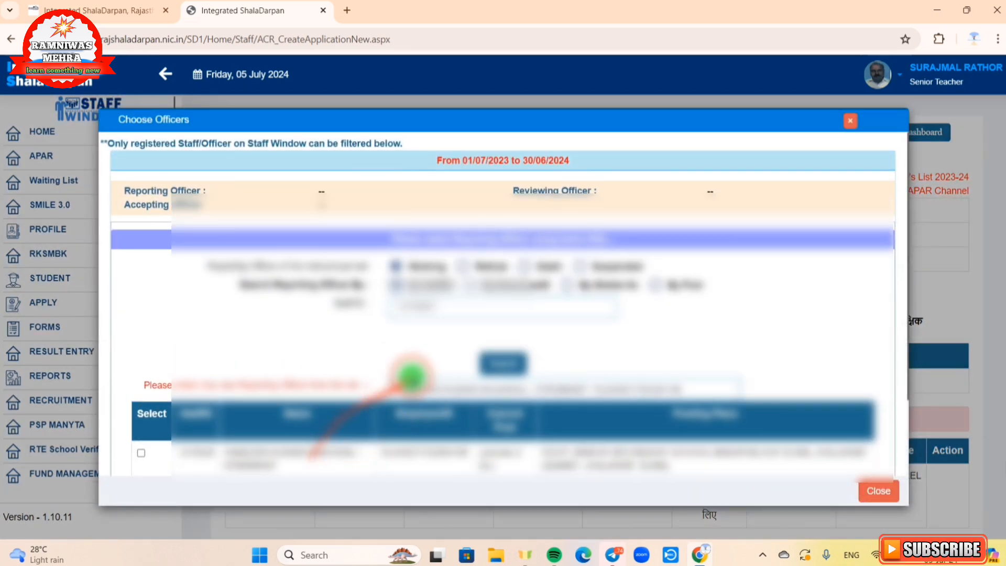
{"action": "scroll", "coordinate": [411, 377], "scroll_direction": "down", "scroll_amount": 2}
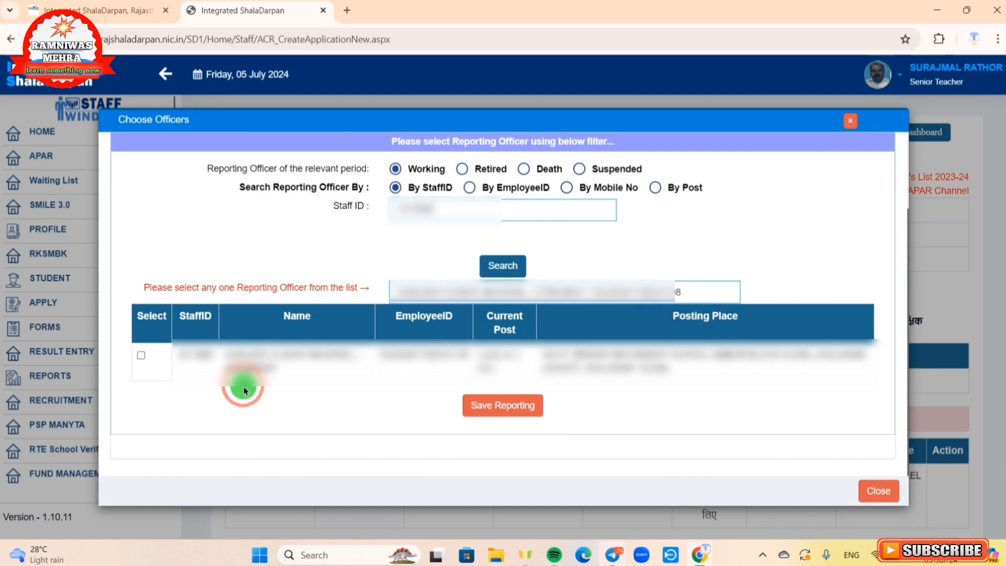
{"action": "left_click", "coordinate": [142, 357]}
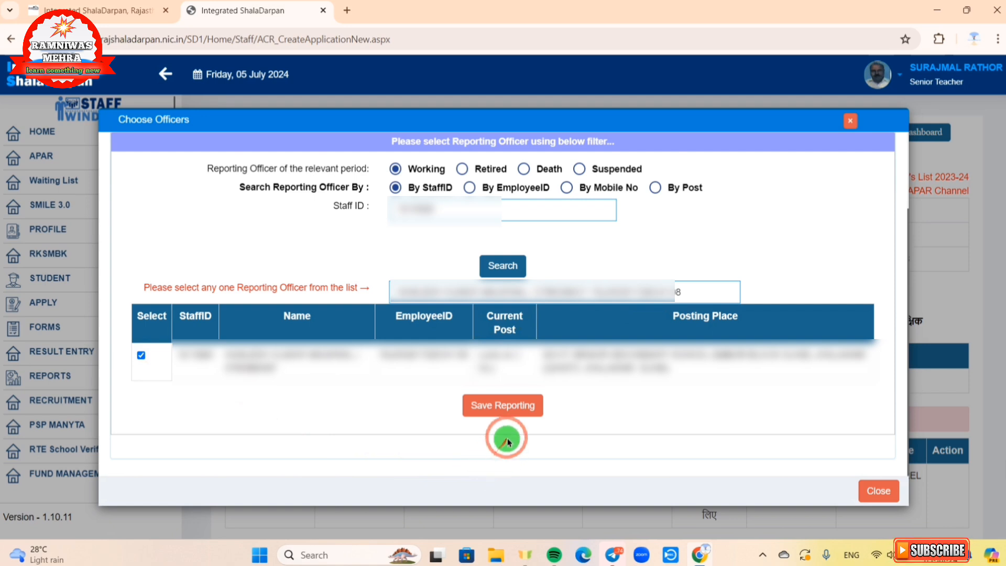
{"action": "left_click", "coordinate": [506, 411]}
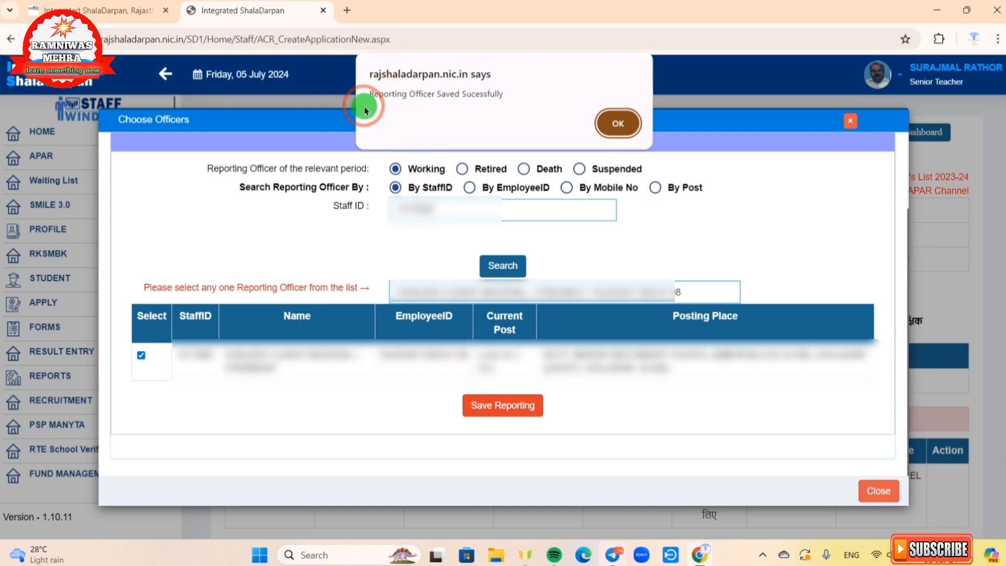
{"action": "left_click", "coordinate": [620, 128]}
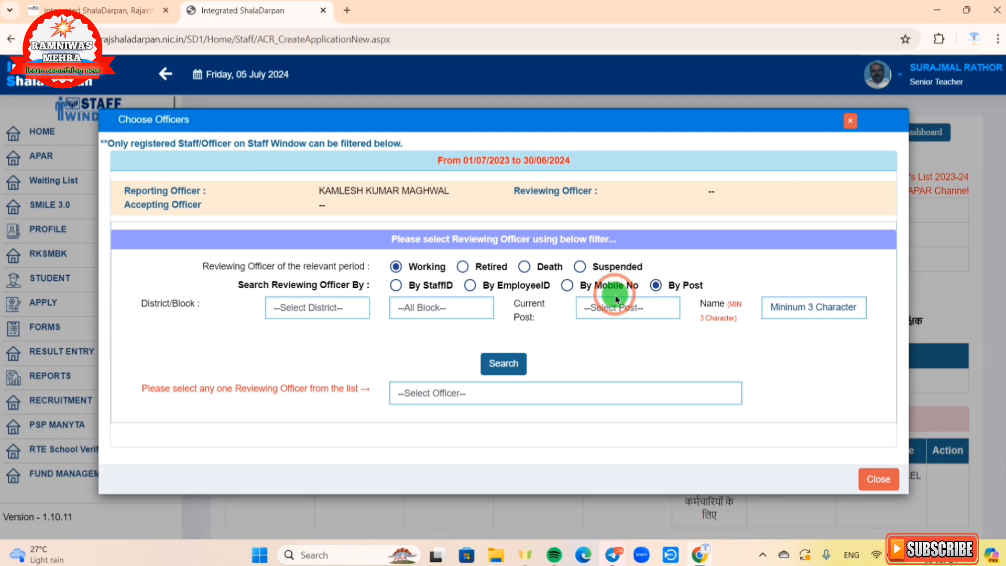
Step: Search for the reviewing officer by their mobile number and list the matching officers
{"action": "left_click", "coordinate": [567, 286]}
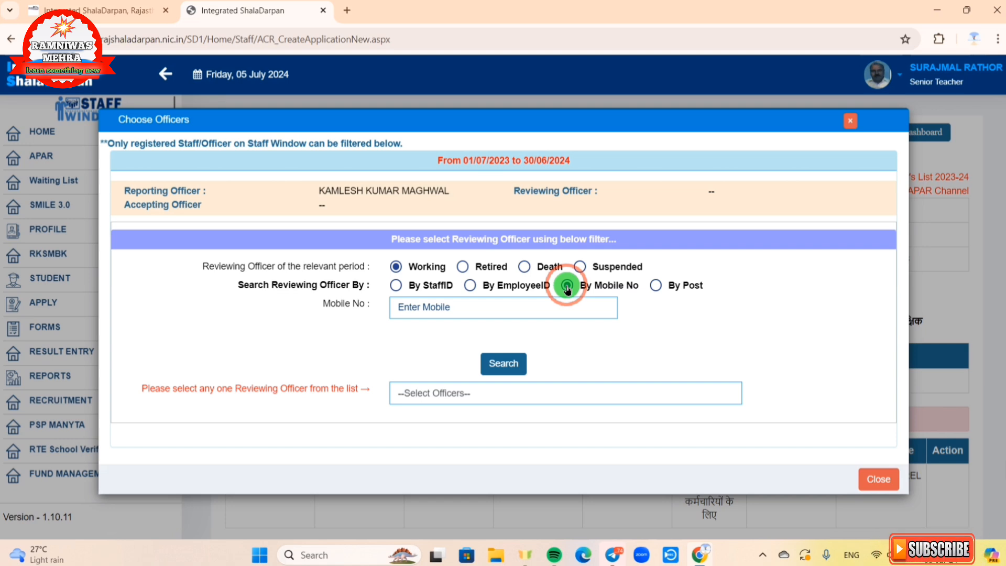
{"action": "left_click", "coordinate": [408, 307]}
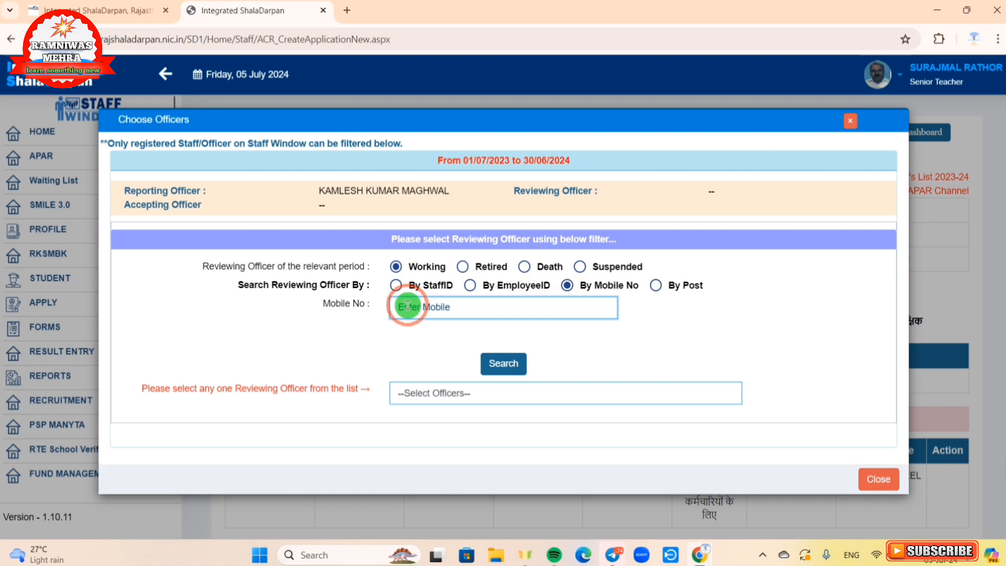
{"action": "type", "text": "94"}
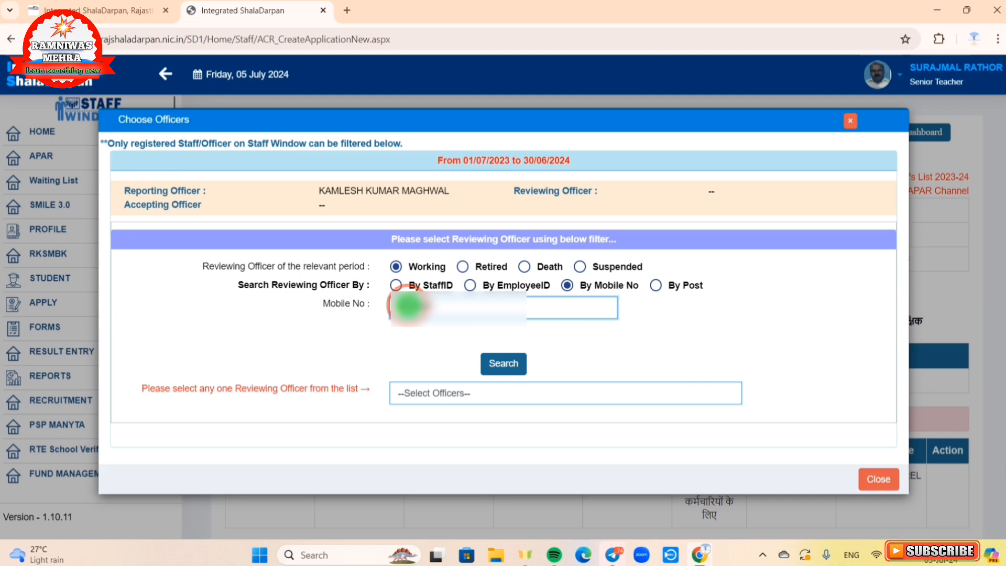
{"action": "type", "text": "????"}
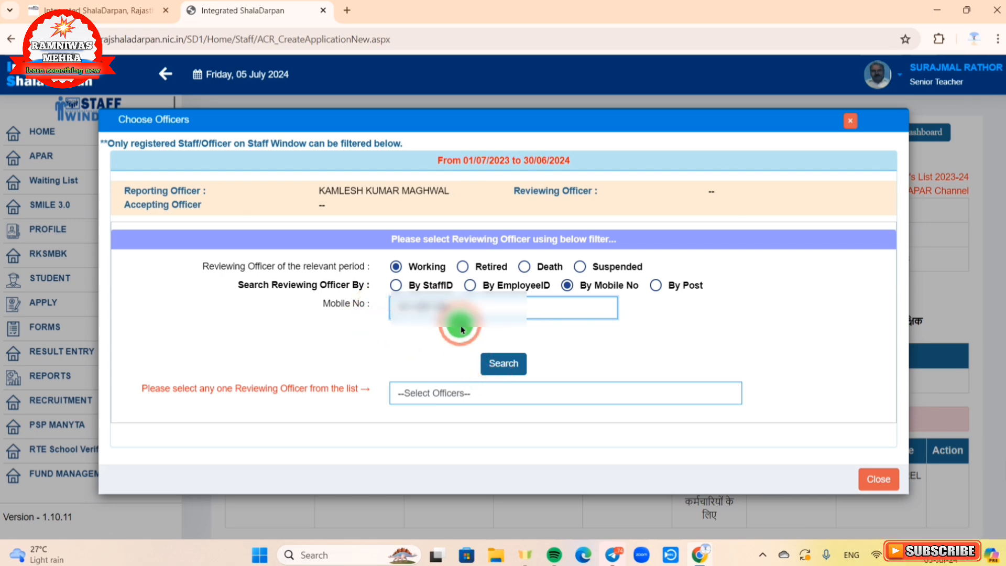
{"action": "left_click", "coordinate": [502, 369]}
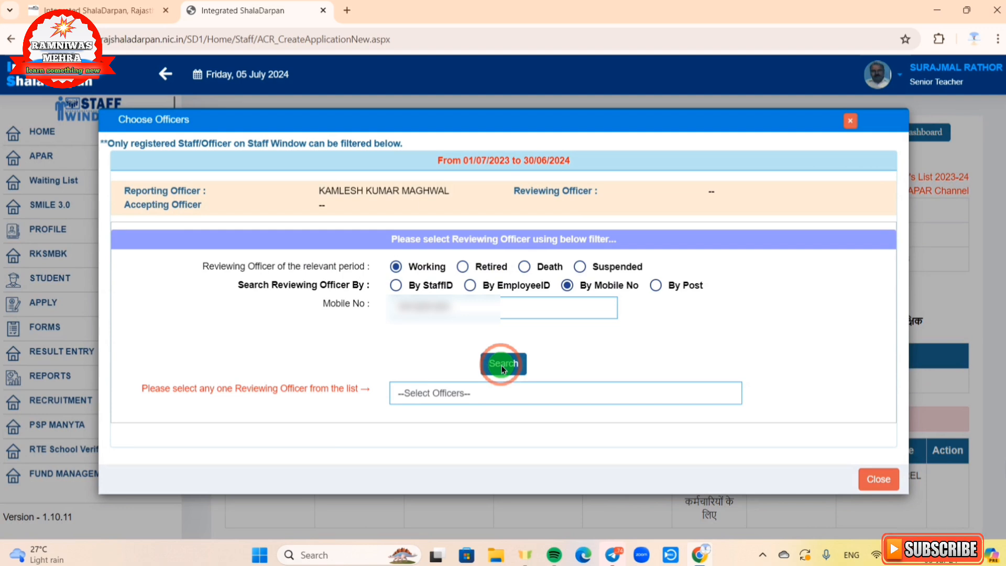
{"action": "left_click", "coordinate": [447, 394]}
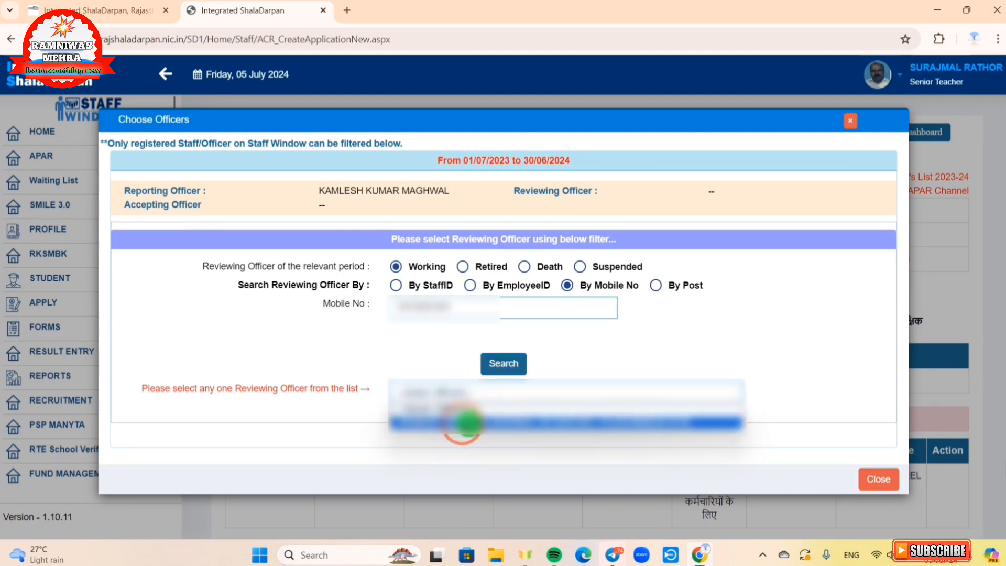
Step: Pick the found officer, tick their row, and save them as reviewing officer
{"action": "left_click", "coordinate": [462, 422]}
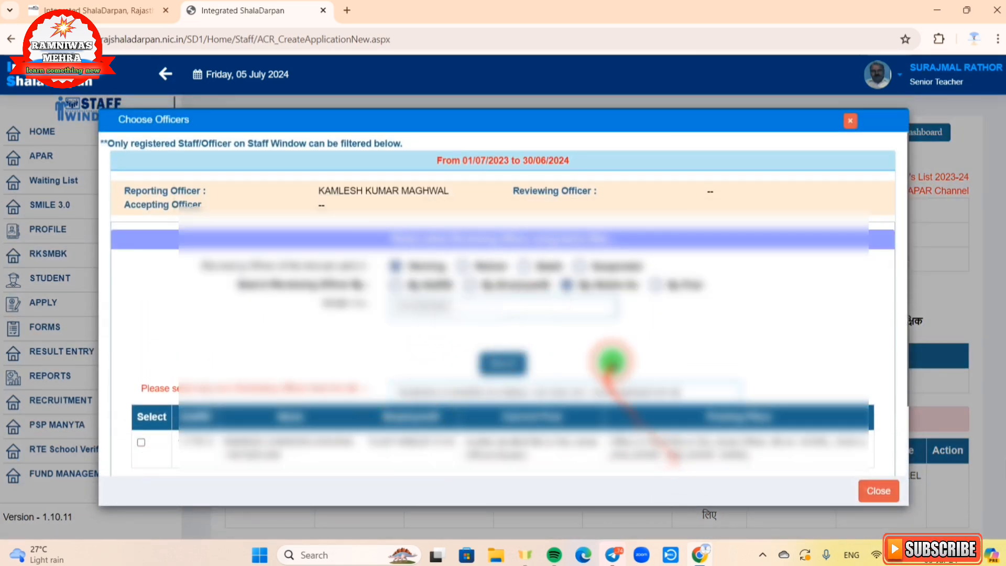
{"action": "scroll", "coordinate": [612, 361], "scroll_direction": "down", "scroll_amount": 2}
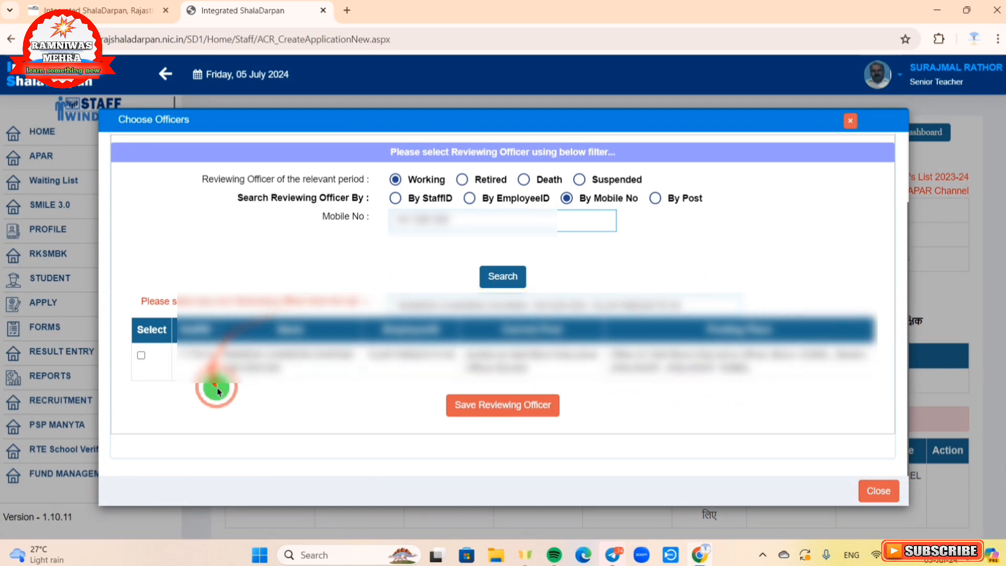
{"action": "left_click", "coordinate": [141, 357]}
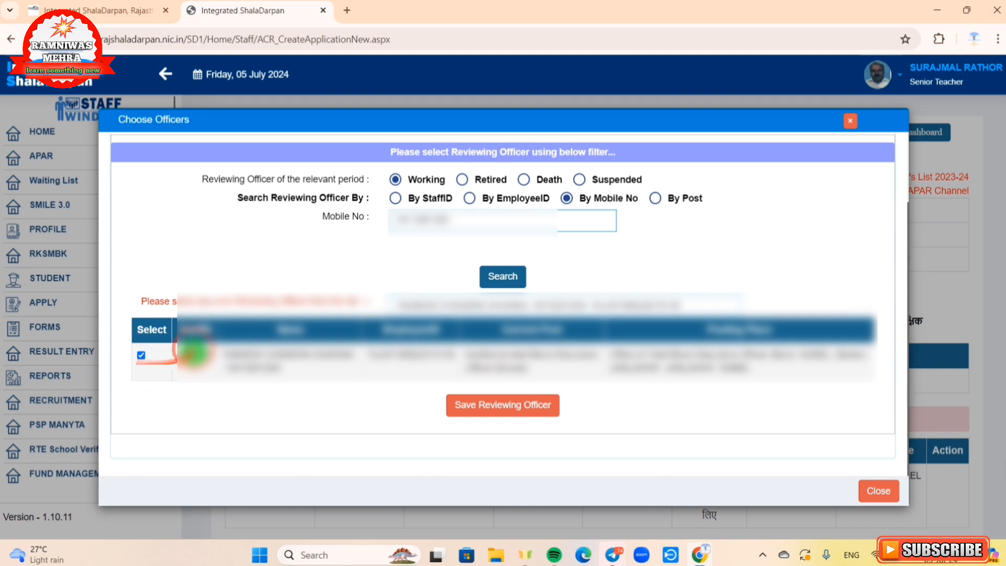
{"action": "left_click", "coordinate": [488, 415]}
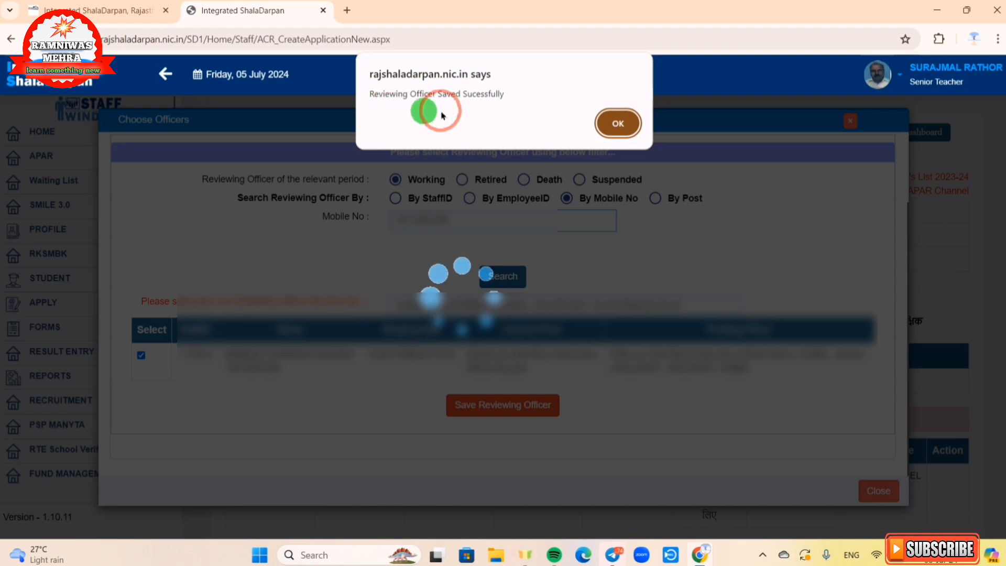
{"action": "left_click", "coordinate": [617, 125]}
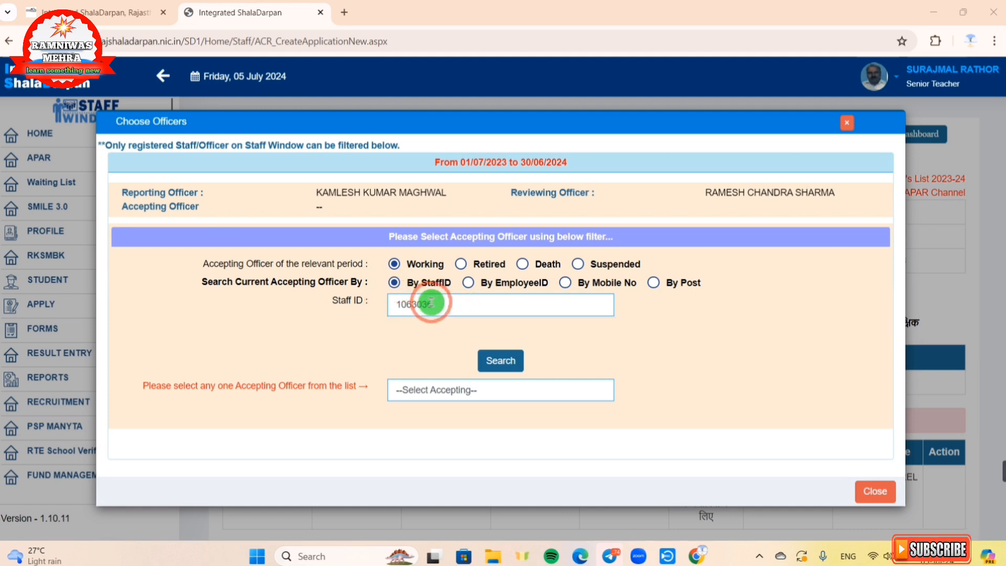
Step: Run the staff ID search for the accepting officer and pick the matching officer
{"action": "left_click", "coordinate": [503, 367]}
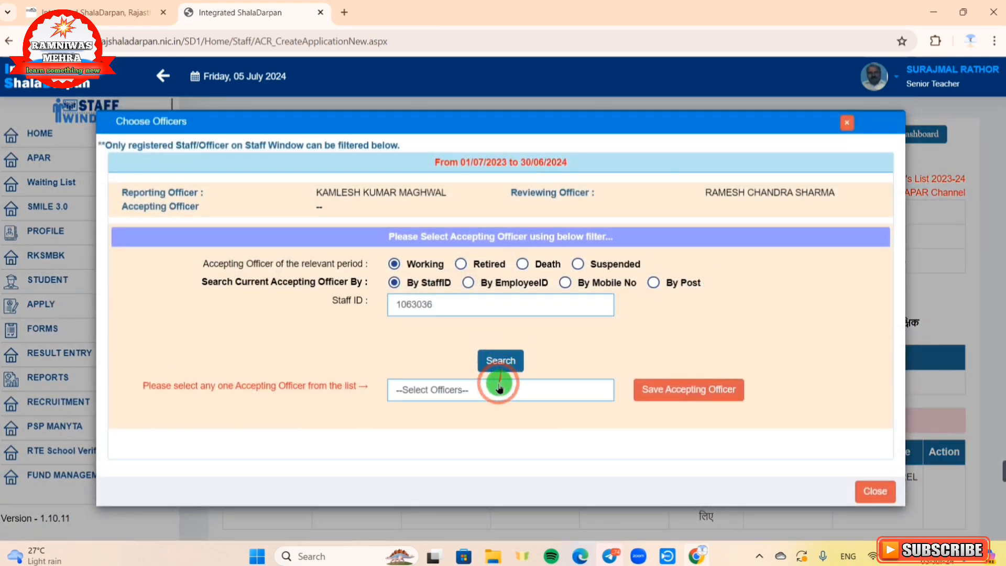
{"action": "left_click", "coordinate": [471, 393]}
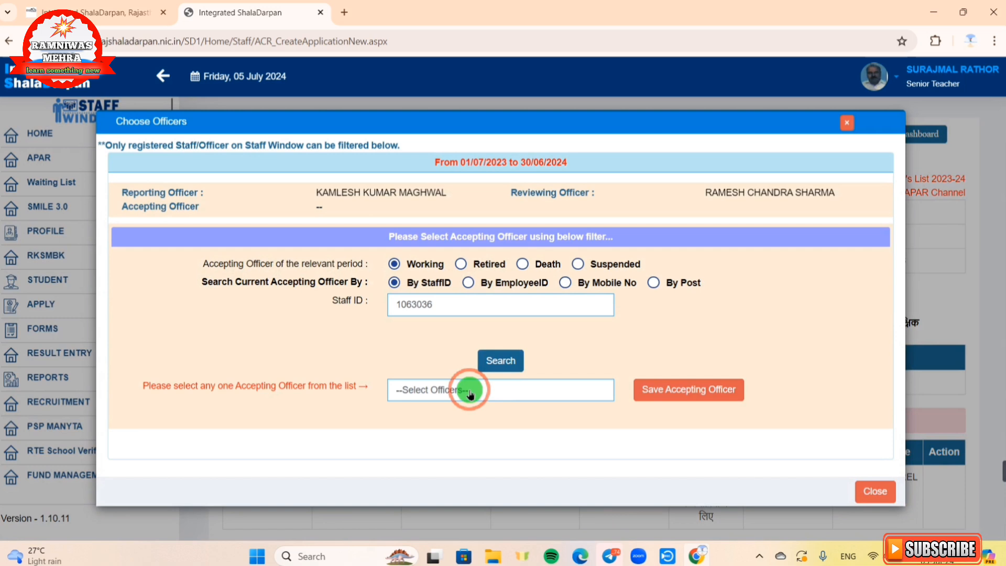
{"action": "left_click", "coordinate": [470, 394]}
{"action": "left_click", "coordinate": [473, 419]}
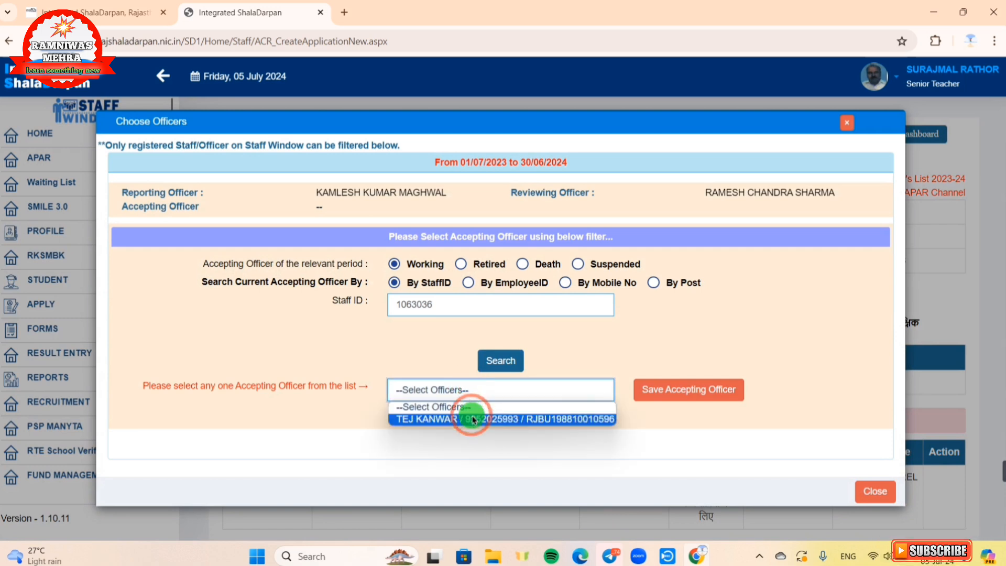
{"action": "left_click", "coordinate": [473, 418]}
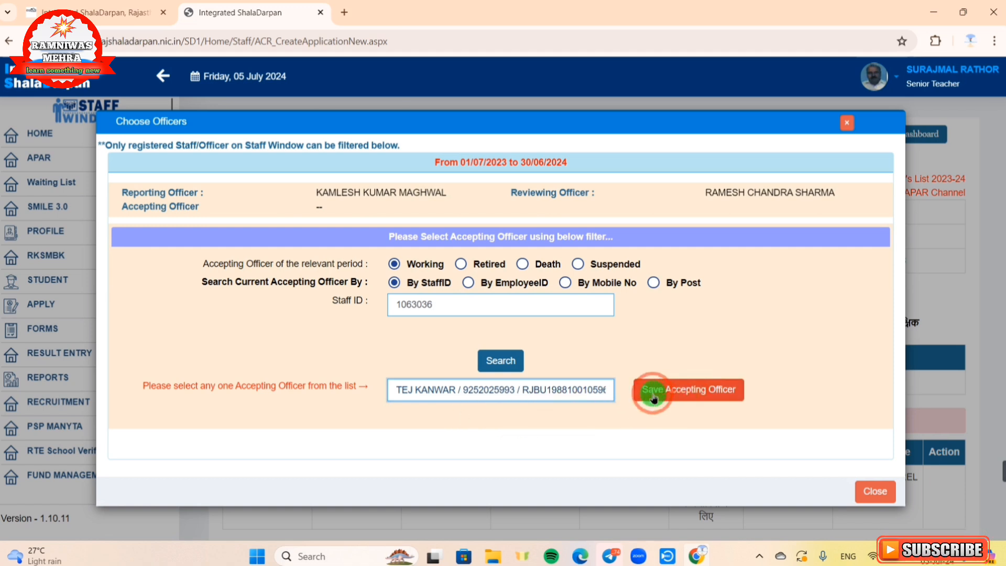
{"action": "left_click", "coordinate": [679, 401]}
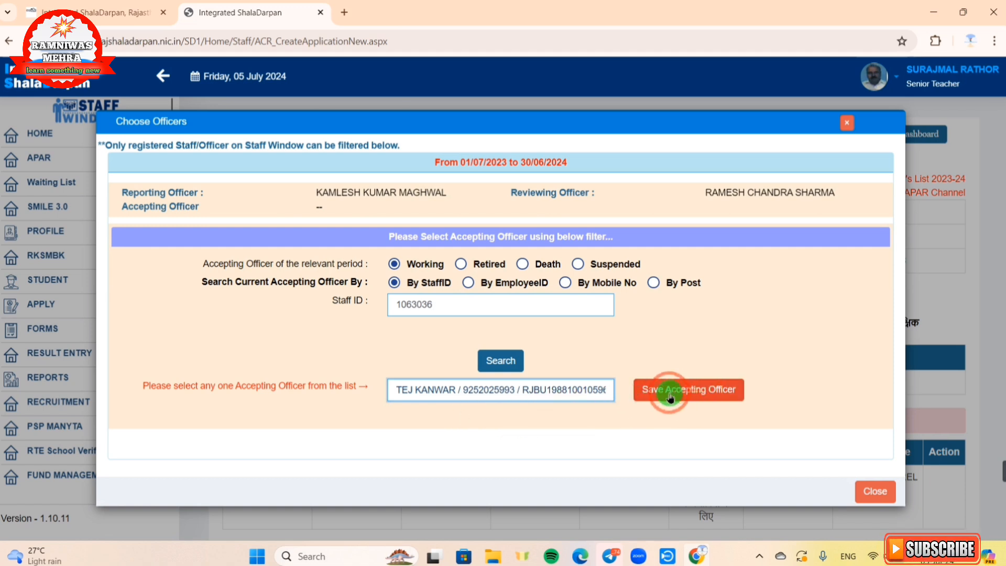
Step: Save the chosen officer as accepting officer for 01/07/2023–30/06/2024
{"action": "left_click", "coordinate": [693, 394]}
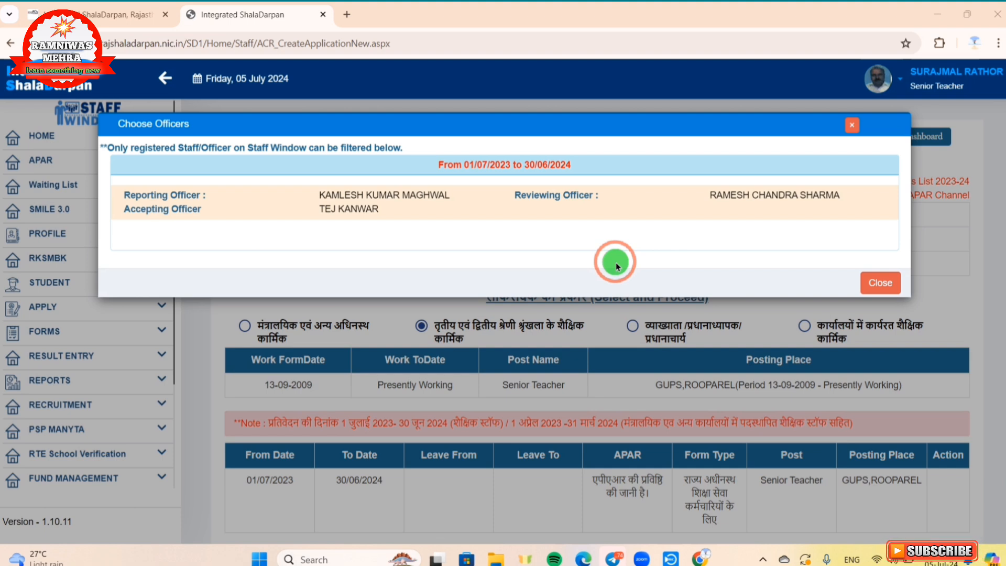
Step: Close the Choose Officers dialog to return to the APAR application page
{"action": "left_click", "coordinate": [876, 286]}
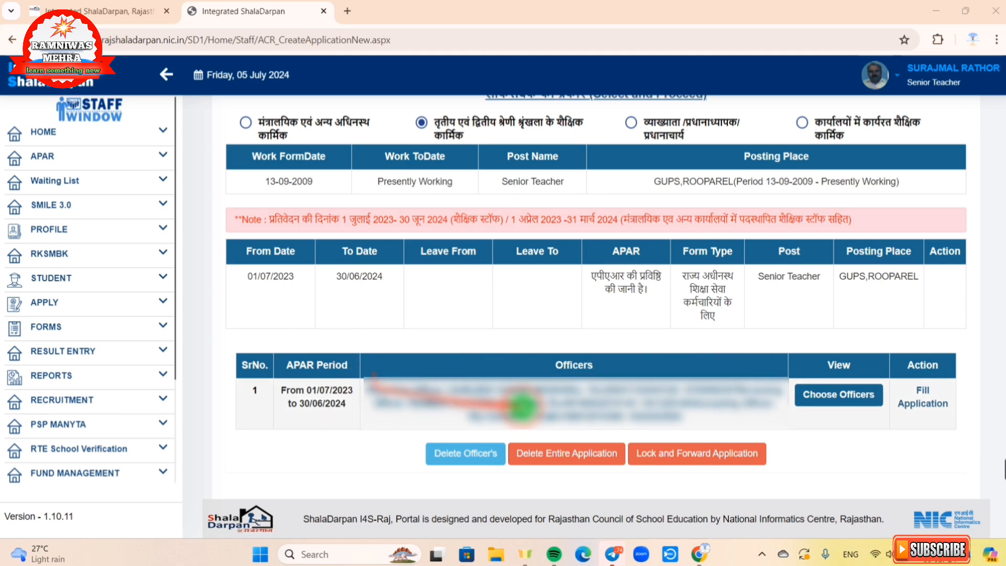
Step: Open the APAR application form and save targets and achievements of 100 as a draft
{"action": "left_click", "coordinate": [921, 399]}
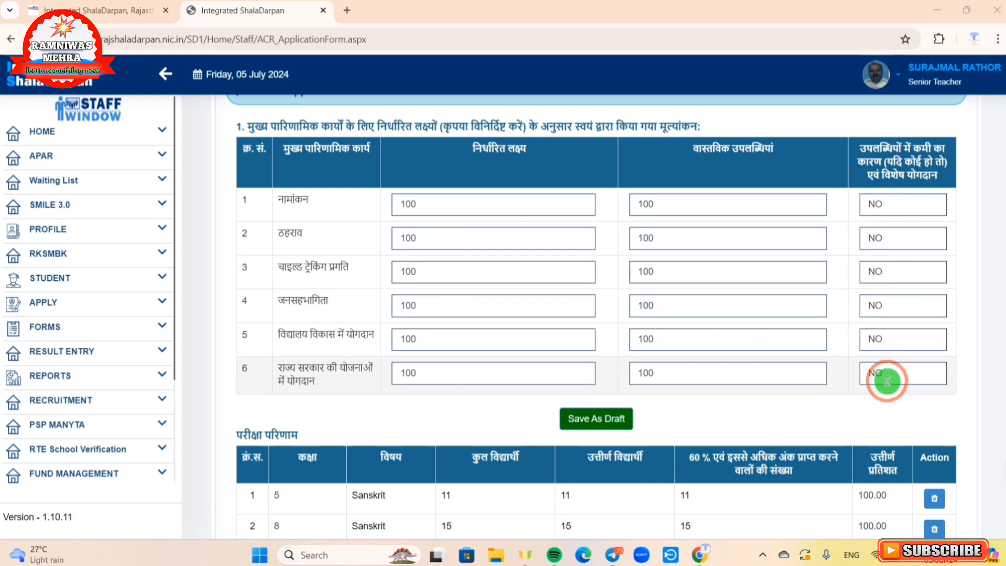
{"action": "left_click", "coordinate": [604, 427]}
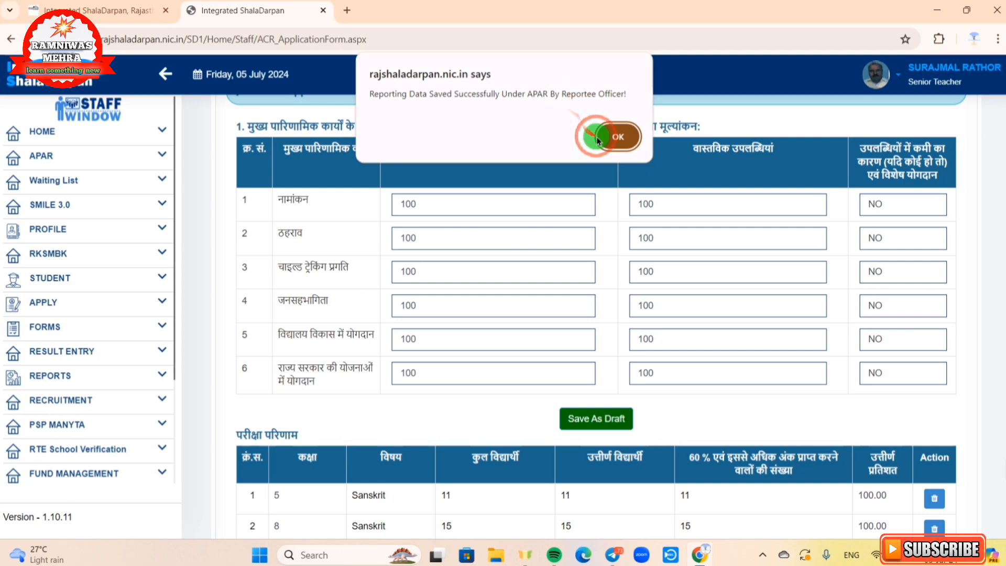
{"action": "left_click", "coordinate": [618, 138]}
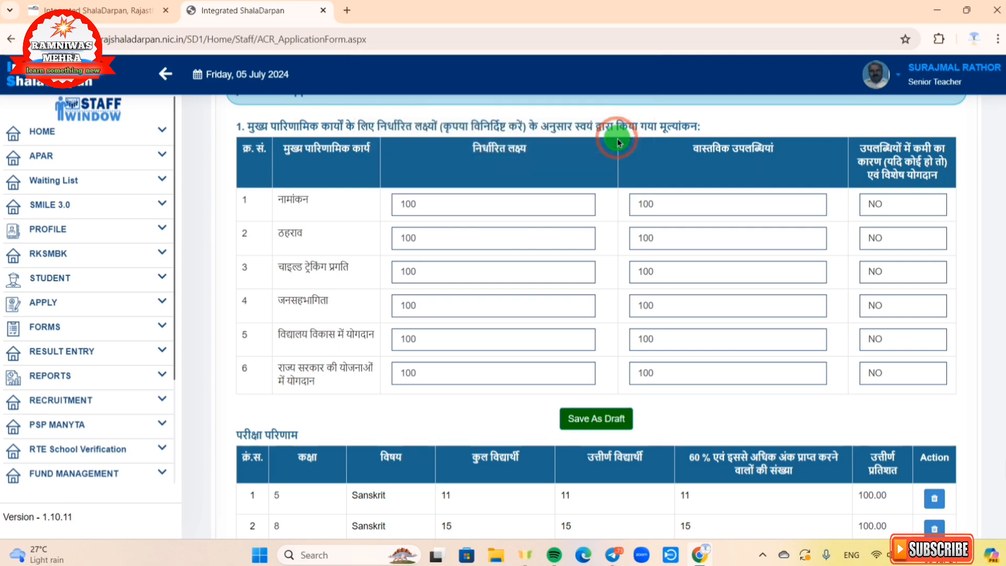
Step: Add a class 8 Hindi exam result: 15 students, 15 passed, 10 scoring 60% or more
{"action": "scroll", "coordinate": [617, 140], "scroll_direction": "down", "scroll_amount": 5}
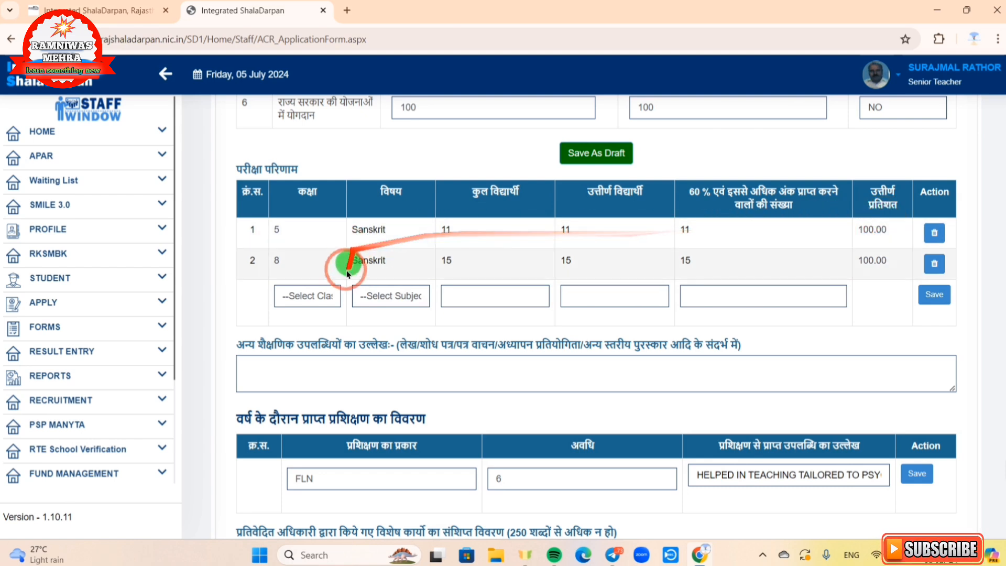
{"action": "left_click", "coordinate": [292, 304]}
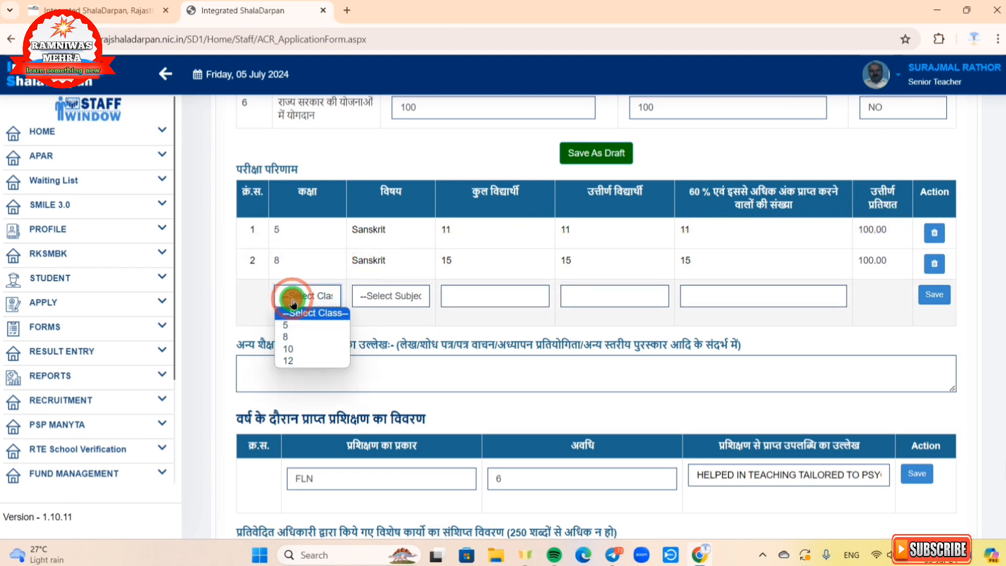
{"action": "left_click", "coordinate": [289, 338]}
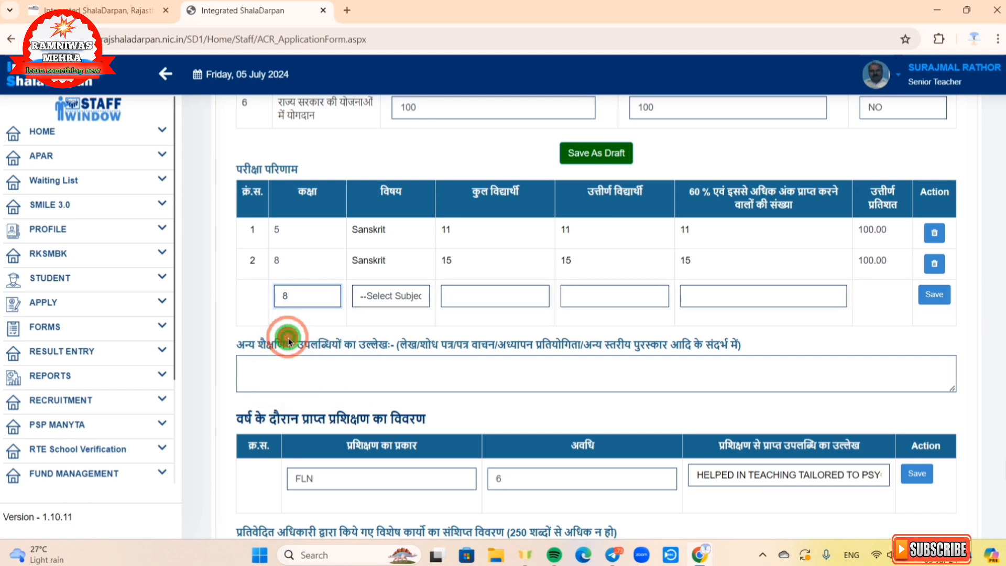
{"action": "left_click", "coordinate": [399, 303]}
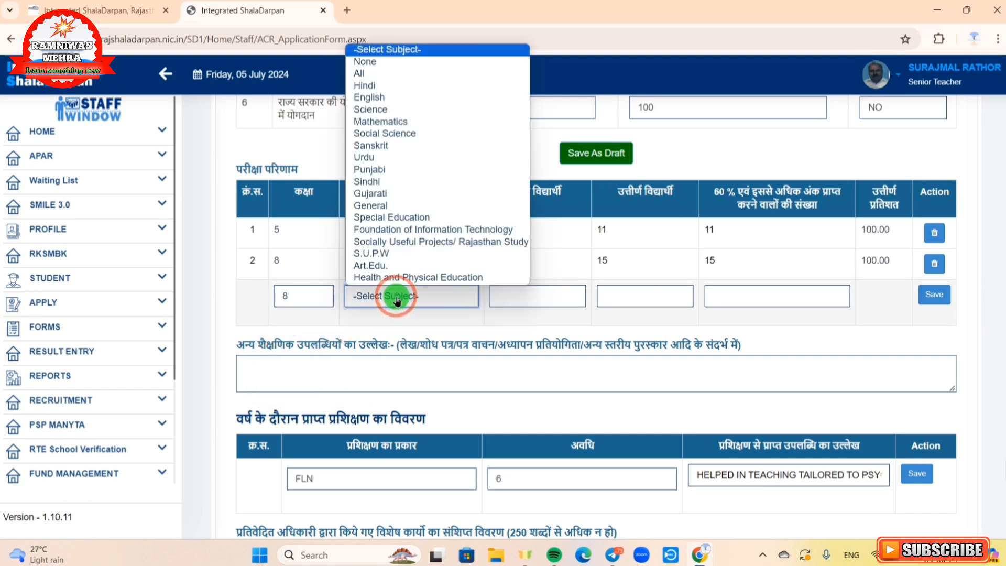
{"action": "left_click", "coordinate": [354, 88]}
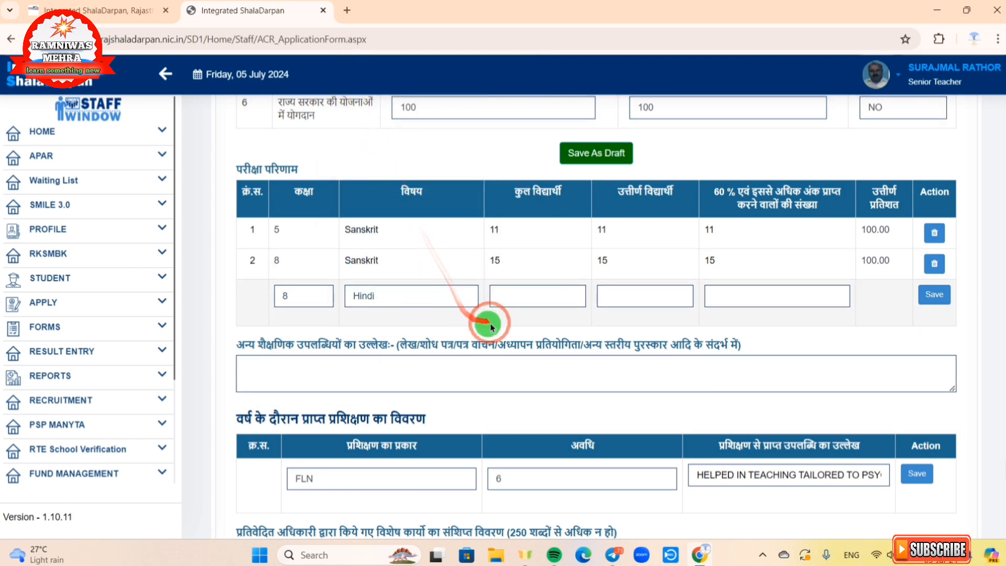
{"action": "left_click", "coordinate": [514, 304]}
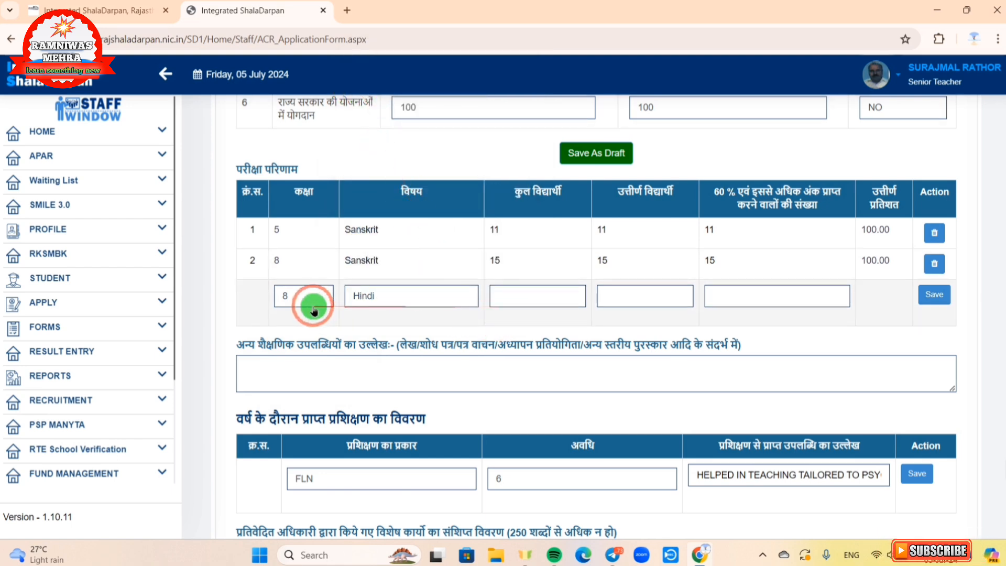
{"action": "left_click", "coordinate": [525, 304]}
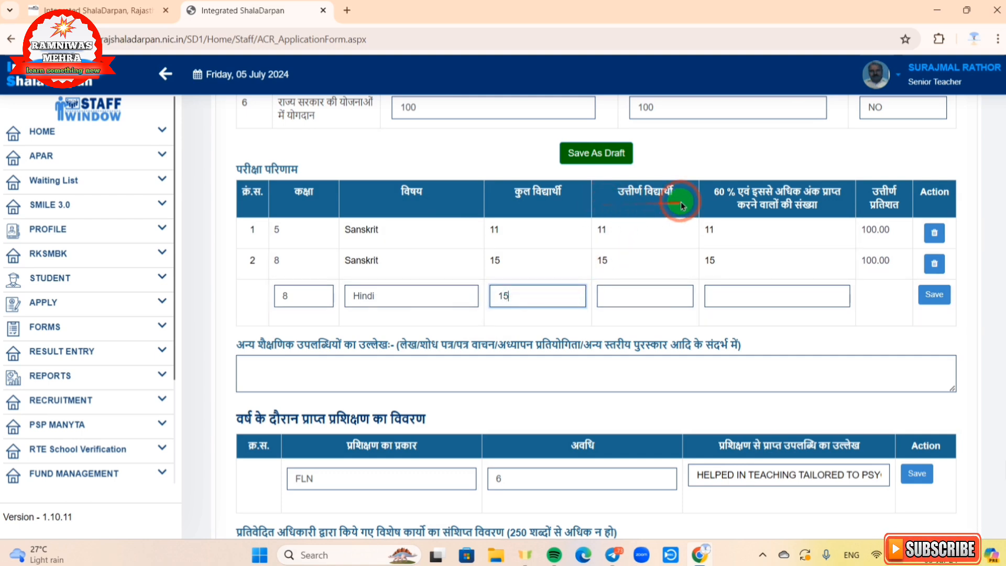
{"action": "left_click", "coordinate": [611, 289]}
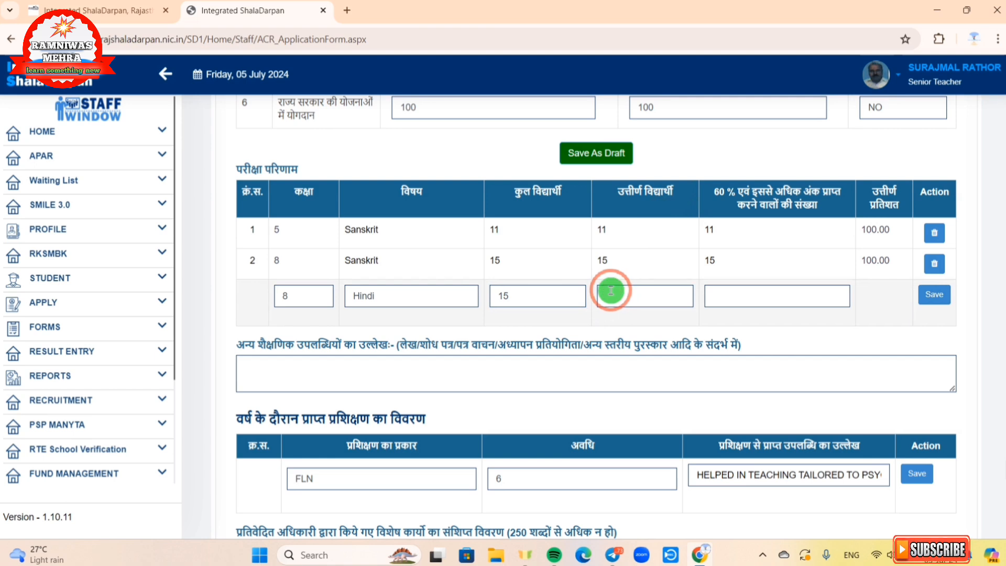
{"action": "left_click", "coordinate": [611, 296]}
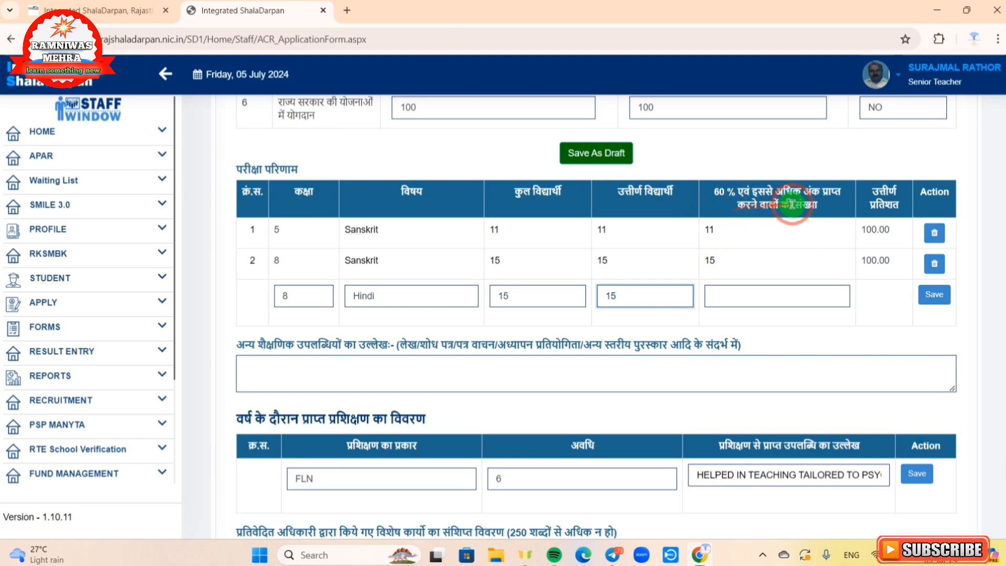
{"action": "left_click", "coordinate": [738, 295]}
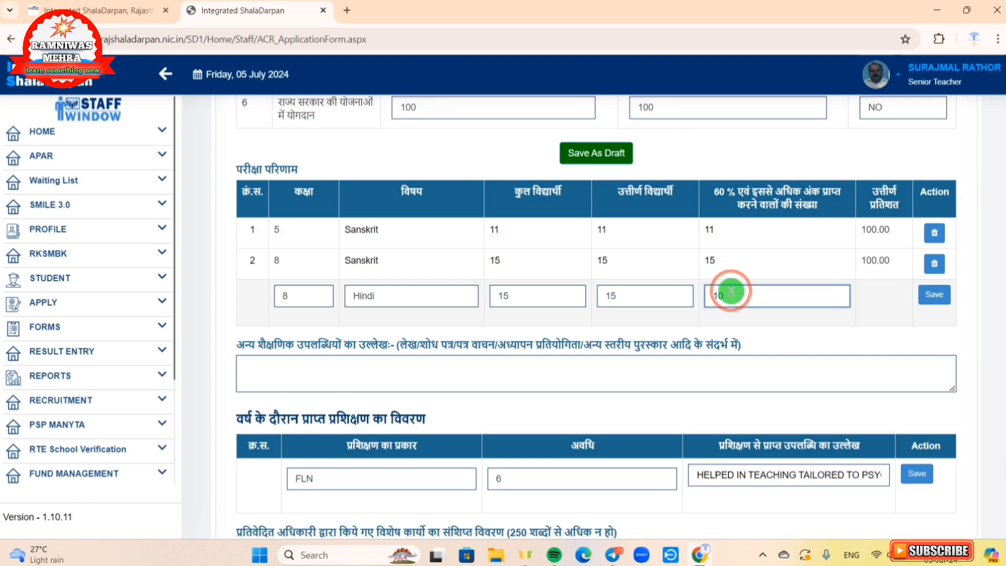
{"action": "left_click", "coordinate": [933, 299]}
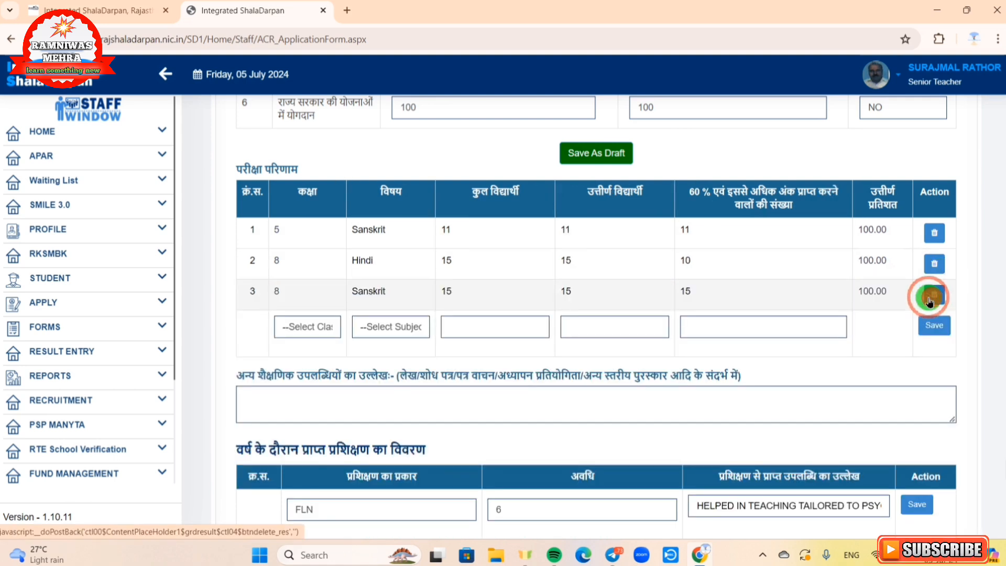
Step: Delete the class 5 Sanskrit result row and scroll down toward the Submit buttons
{"action": "left_click", "coordinate": [932, 325]}
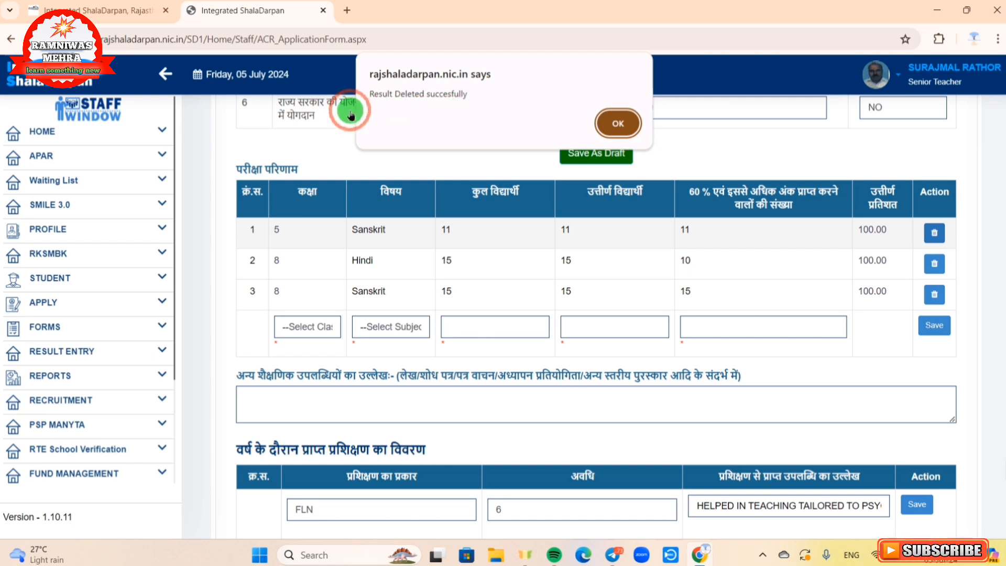
{"action": "left_click", "coordinate": [618, 125]}
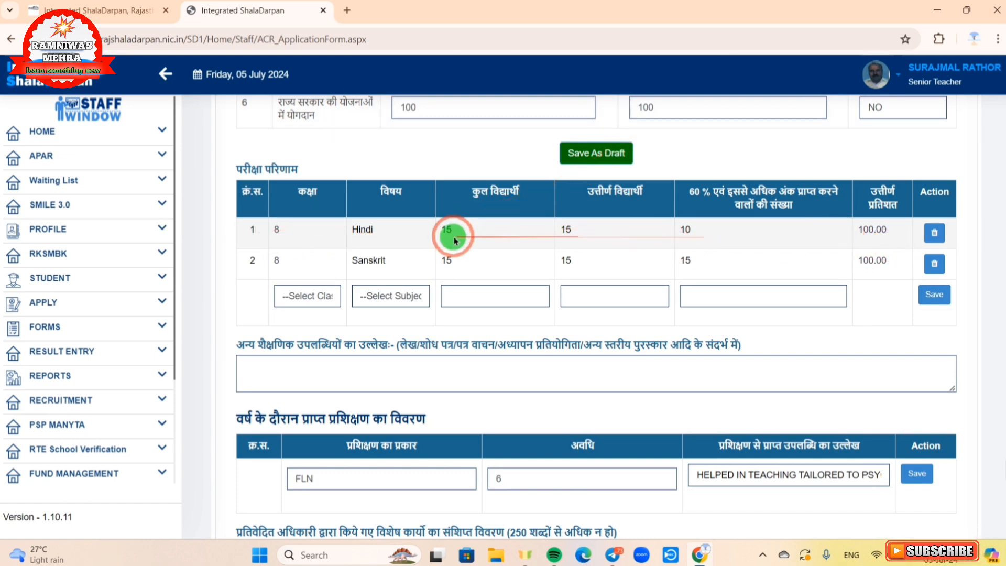
{"action": "scroll", "coordinate": [823, 247], "scroll_direction": "down", "scroll_amount": 2}
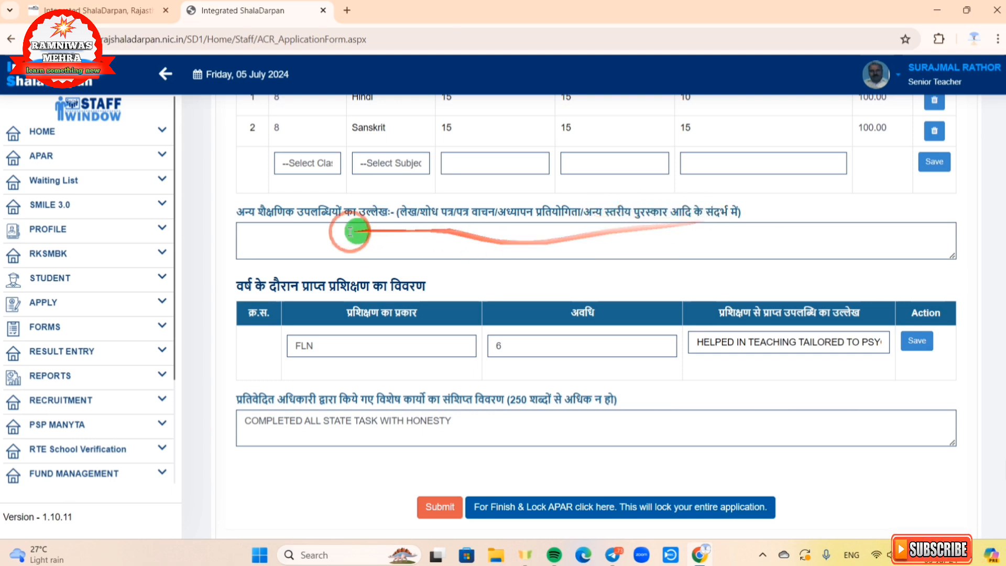
Step: Enter NO for other achievements and save the FLN training row with duration 6
{"action": "left_click", "coordinate": [284, 252]}
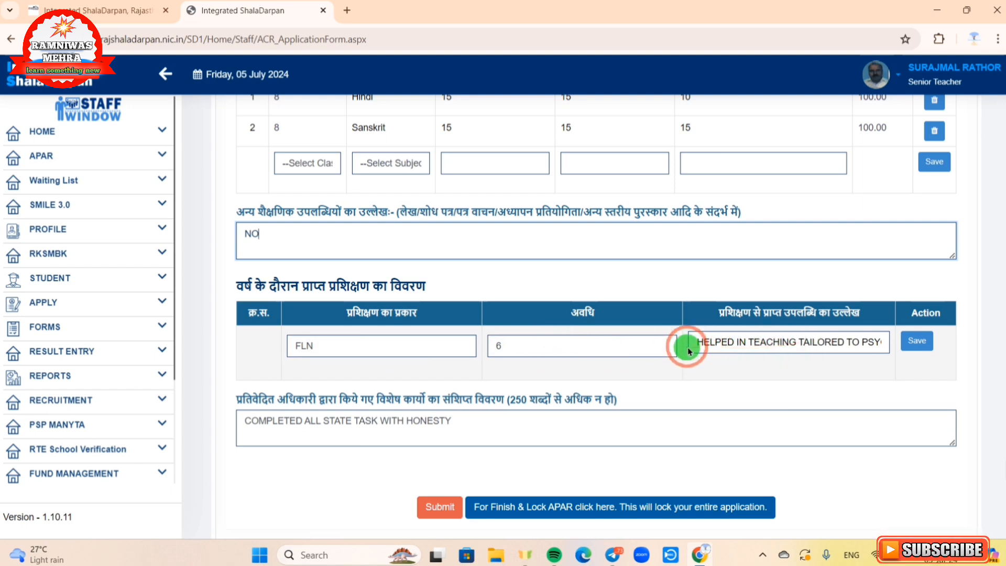
{"action": "left_click", "coordinate": [918, 346]}
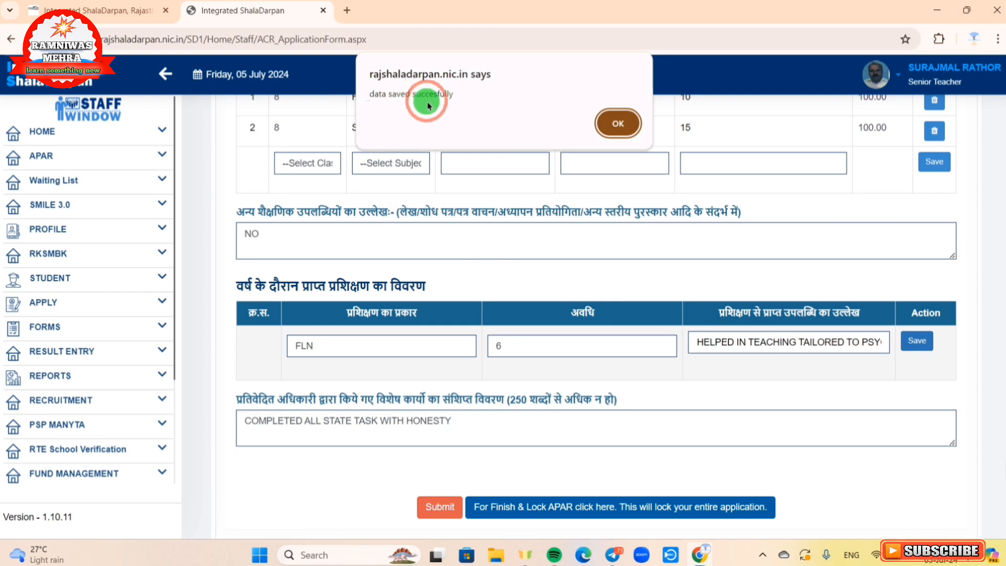
{"action": "left_click", "coordinate": [622, 128]}
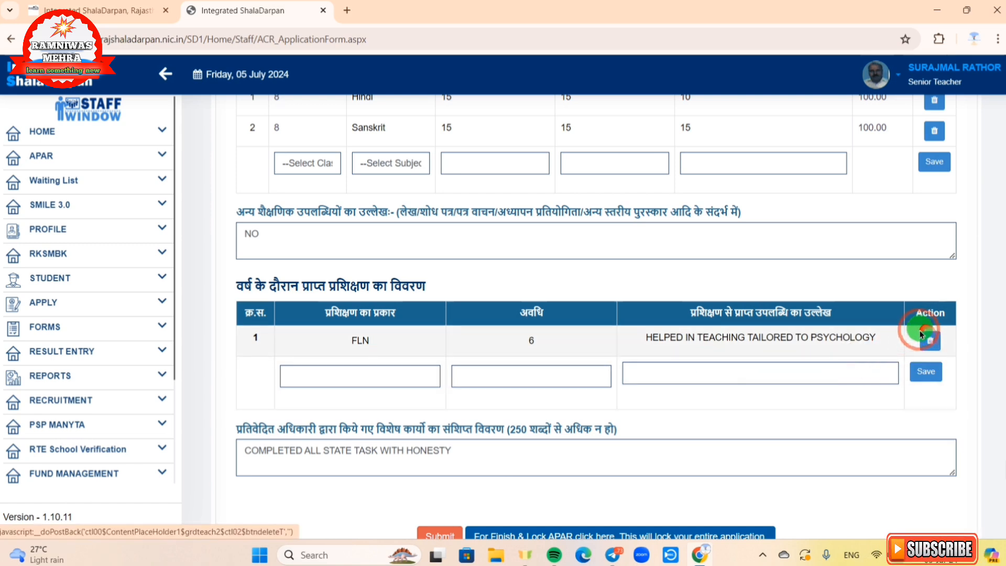
Step: Submit the APAR reporting data, acknowledge the 'Reporting Data Saved Successfully' alert, and return to the form's bottom
{"action": "scroll", "coordinate": [581, 333], "scroll_direction": "down", "scroll_amount": 2}
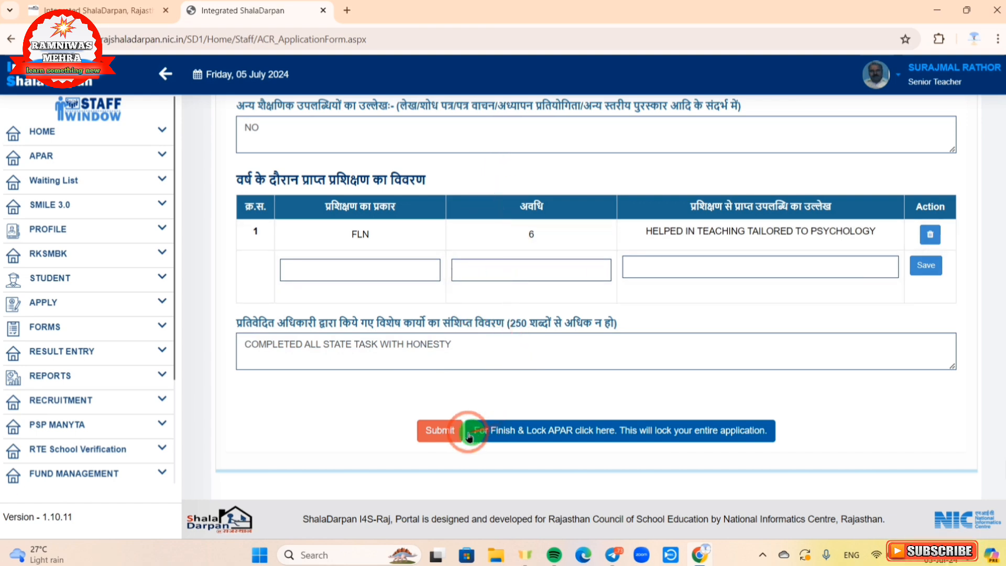
{"action": "left_click", "coordinate": [433, 435]}
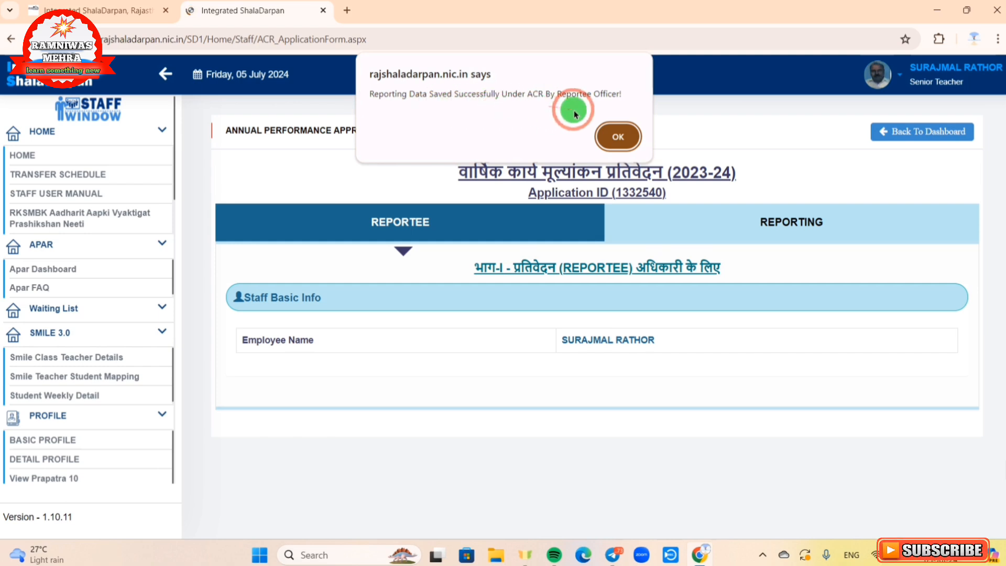
{"action": "left_click", "coordinate": [617, 136]}
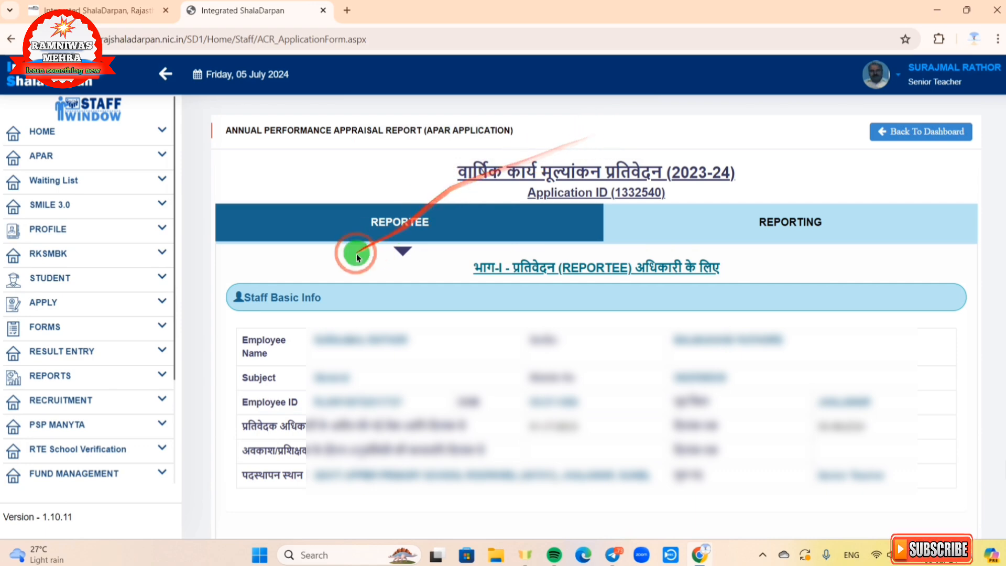
{"action": "left_click", "coordinate": [365, 221]}
{"action": "scroll", "coordinate": [365, 223], "scroll_direction": "down", "scroll_amount": 15}
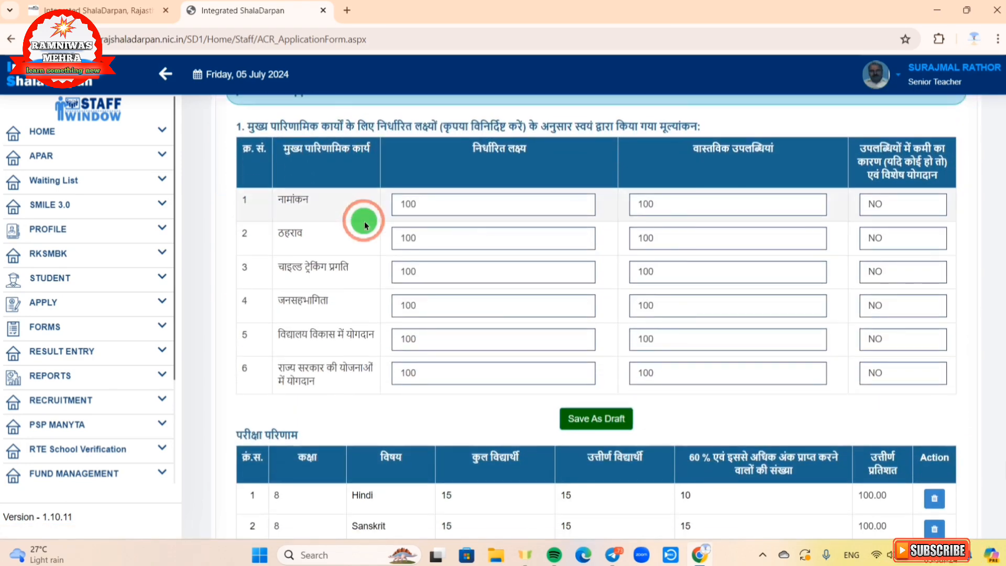
{"action": "scroll", "coordinate": [366, 225], "scroll_direction": "down", "scroll_amount": 4}
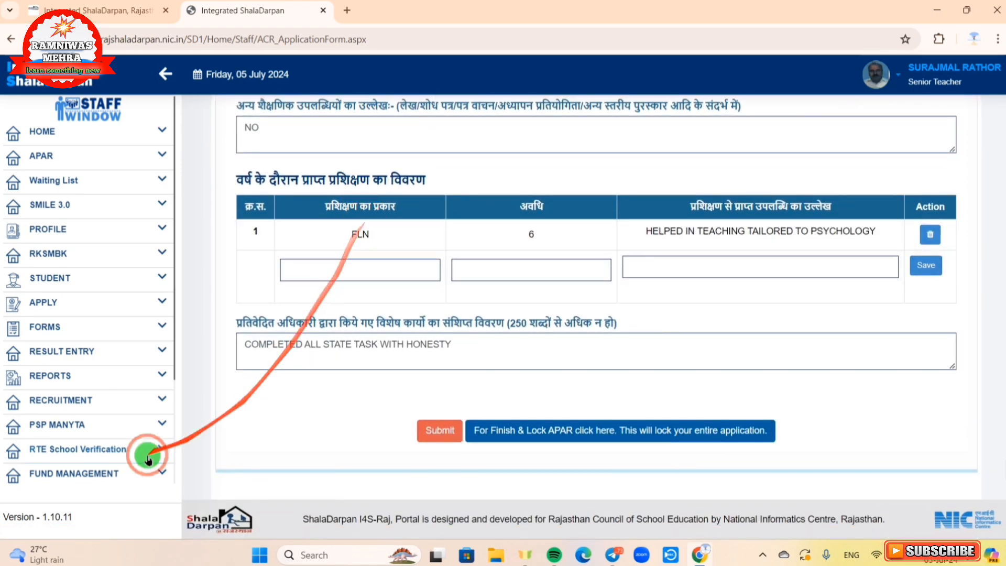
Step: Finish and lock the APAR form, accepting the lock warning
{"action": "left_click", "coordinate": [492, 438]}
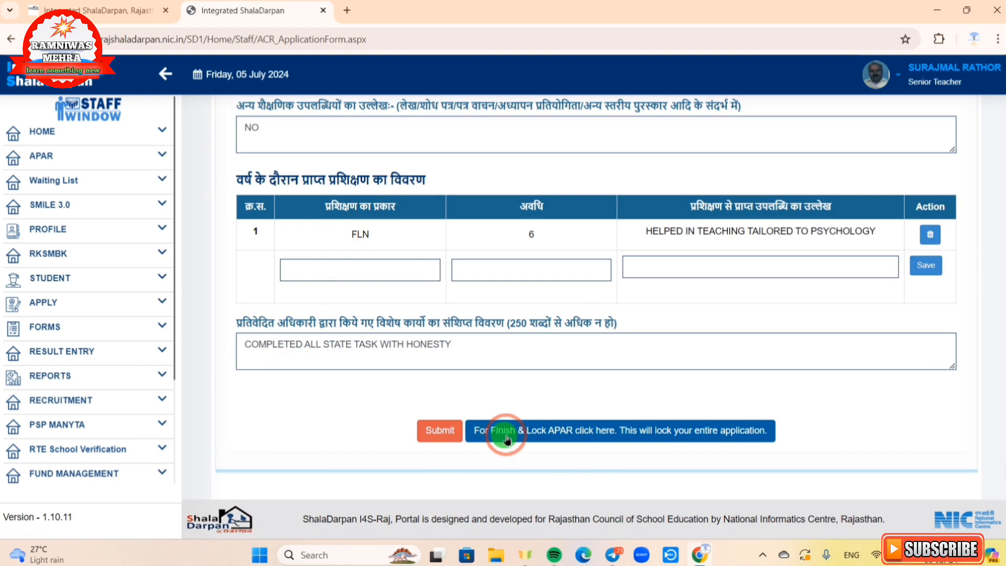
{"action": "left_click", "coordinate": [591, 434]}
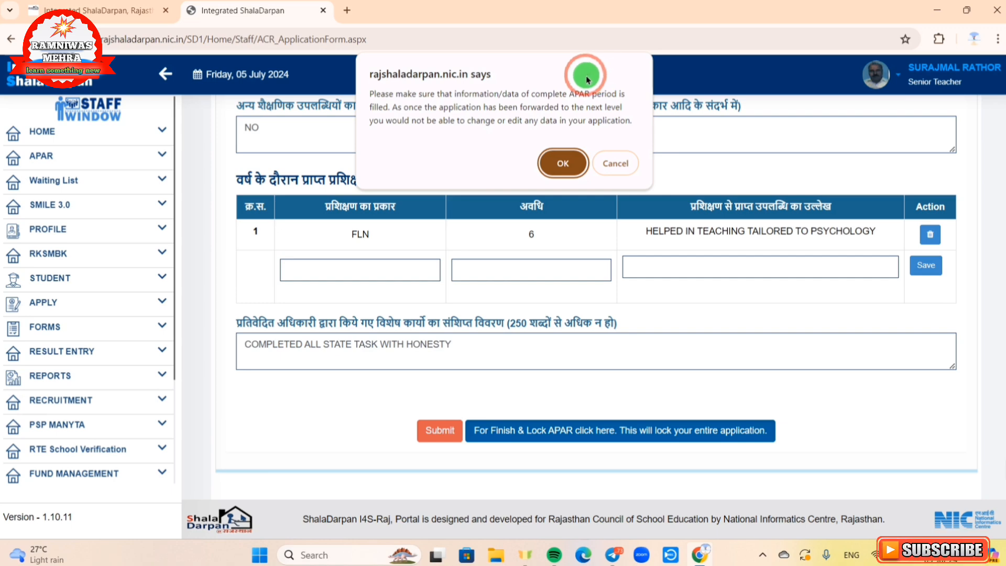
{"action": "left_click", "coordinate": [557, 165]}
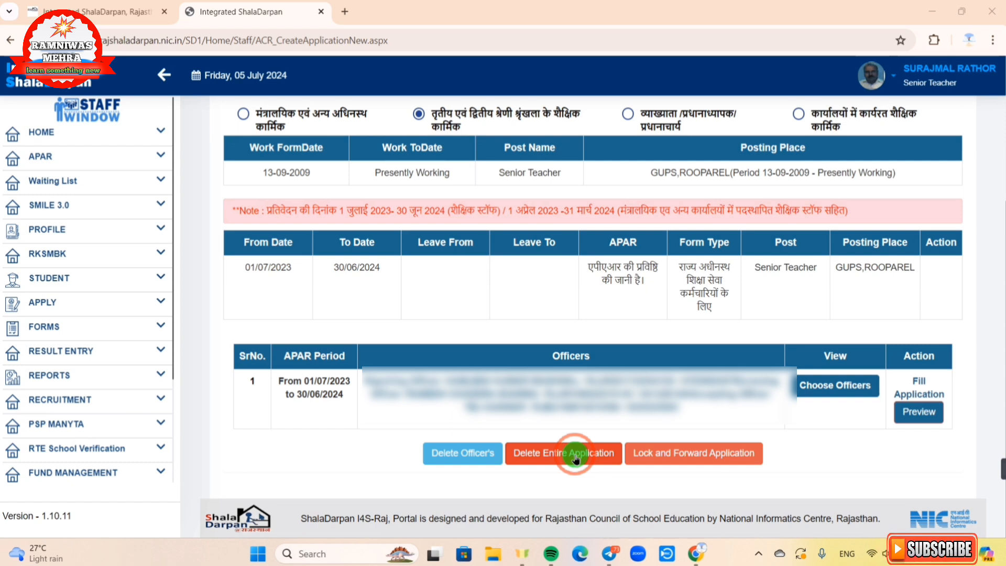
Step: Lock and forward the application to the reporting officers, confirming the 'Are you sure?' prompt
{"action": "left_click", "coordinate": [680, 460]}
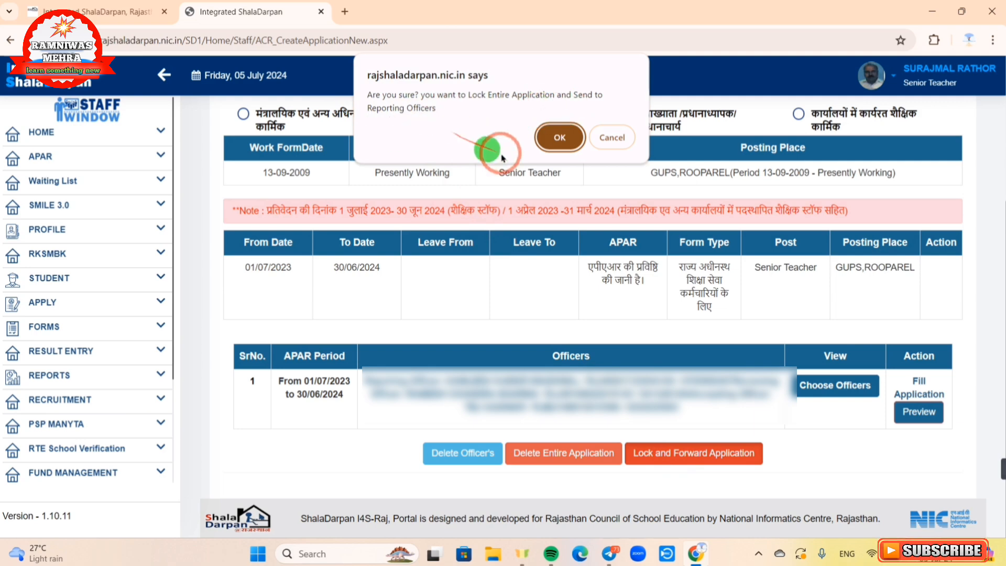
{"action": "left_click", "coordinate": [560, 138]}
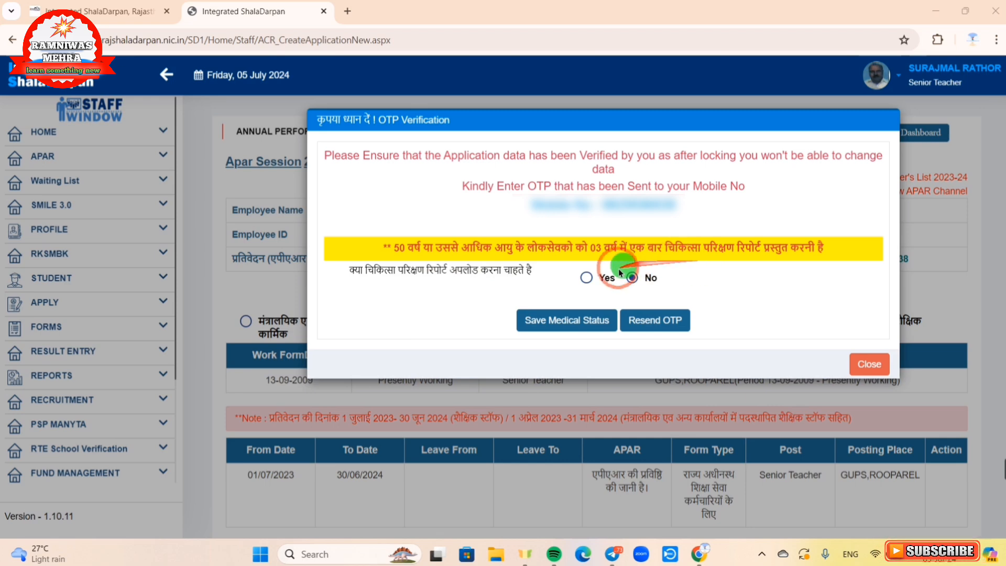
Step: Answer No to uploading a medical examination report and save the medical status
{"action": "left_click", "coordinate": [587, 281]}
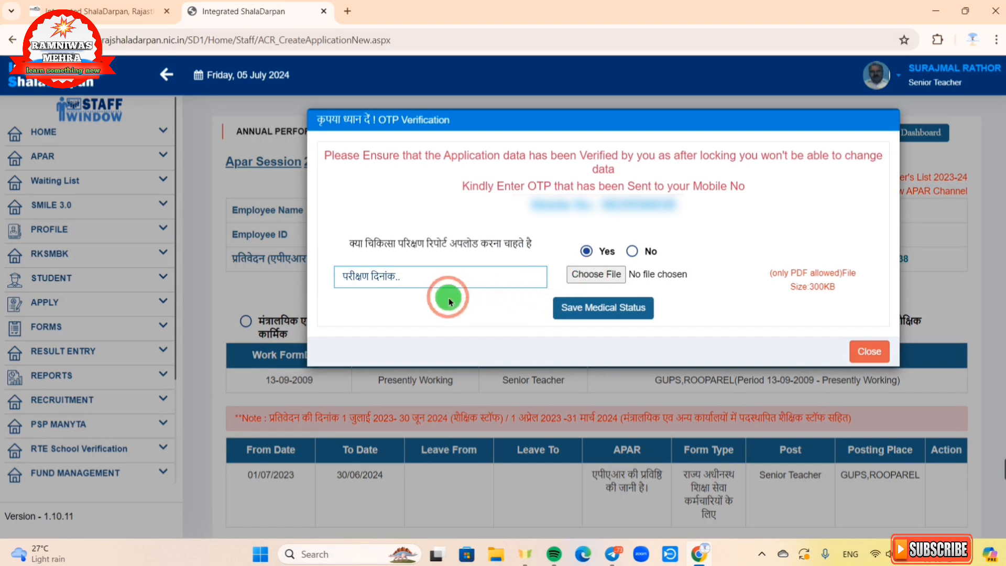
{"action": "left_click", "coordinate": [424, 277]}
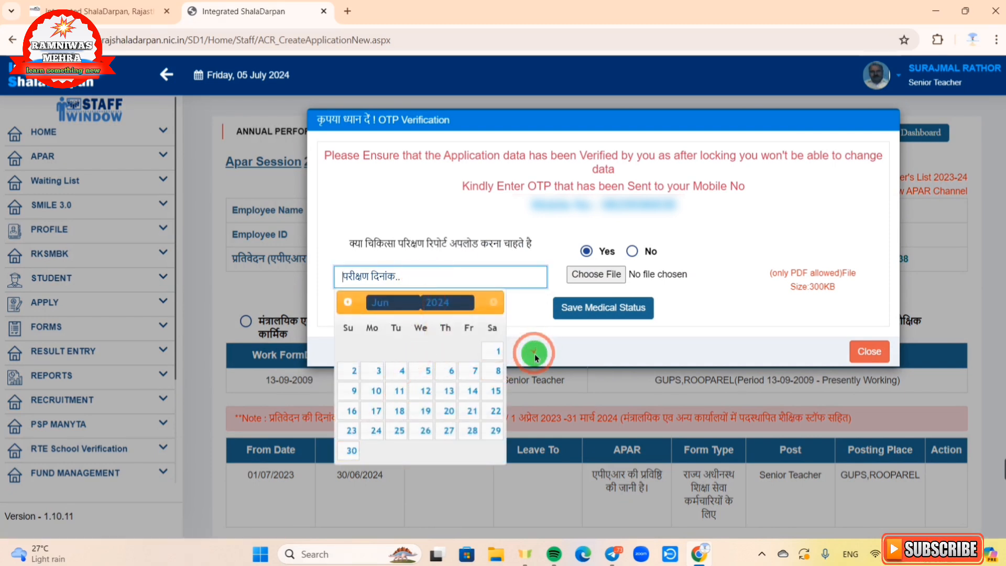
{"action": "left_click", "coordinate": [535, 358]}
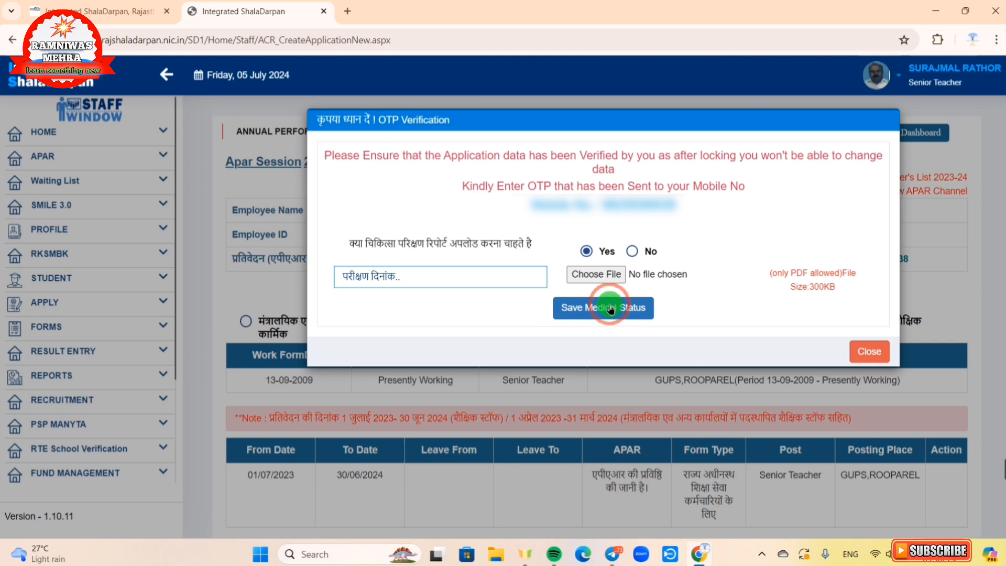
{"action": "left_click", "coordinate": [634, 254]}
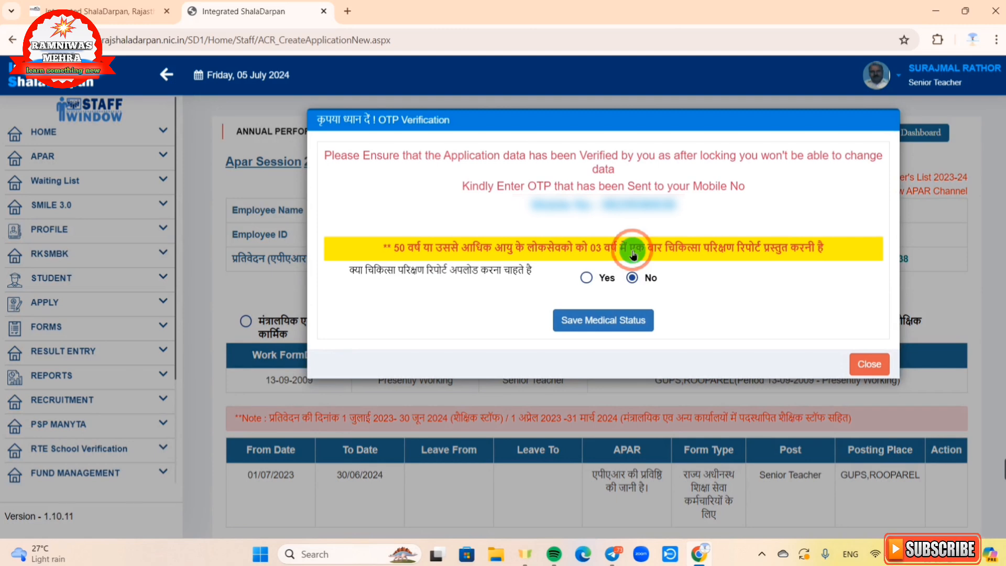
{"action": "left_click", "coordinate": [573, 323]}
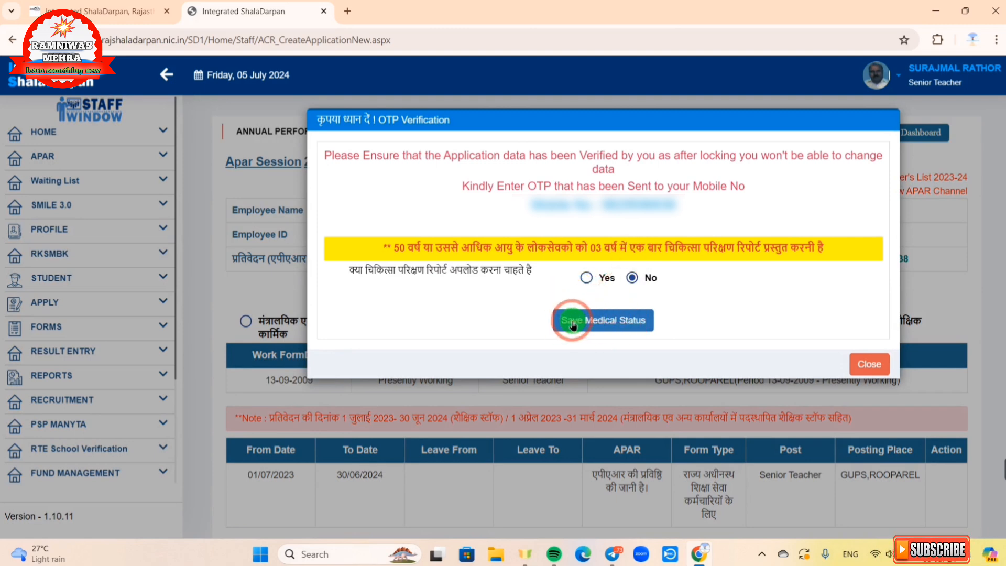
{"action": "left_click", "coordinate": [608, 322]}
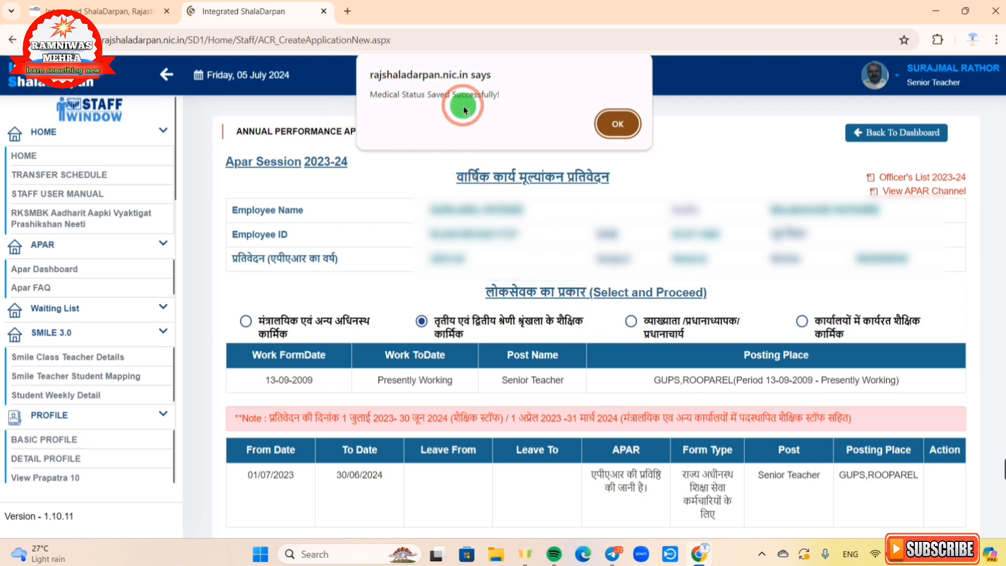
Step: Acknowledge the medical status message and resend the OTP to the registered mobile
{"action": "left_click", "coordinate": [619, 128]}
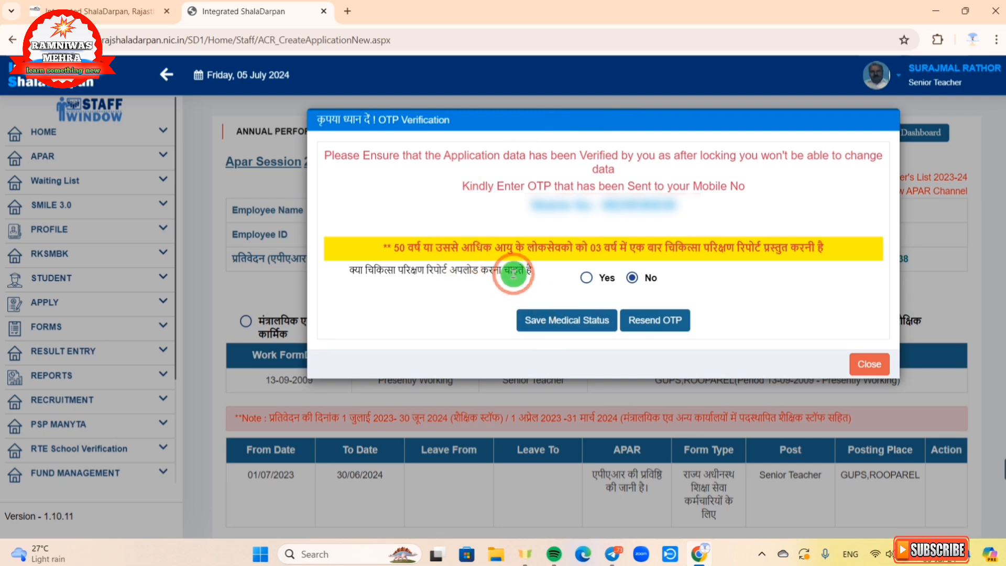
{"action": "left_click", "coordinate": [650, 322]}
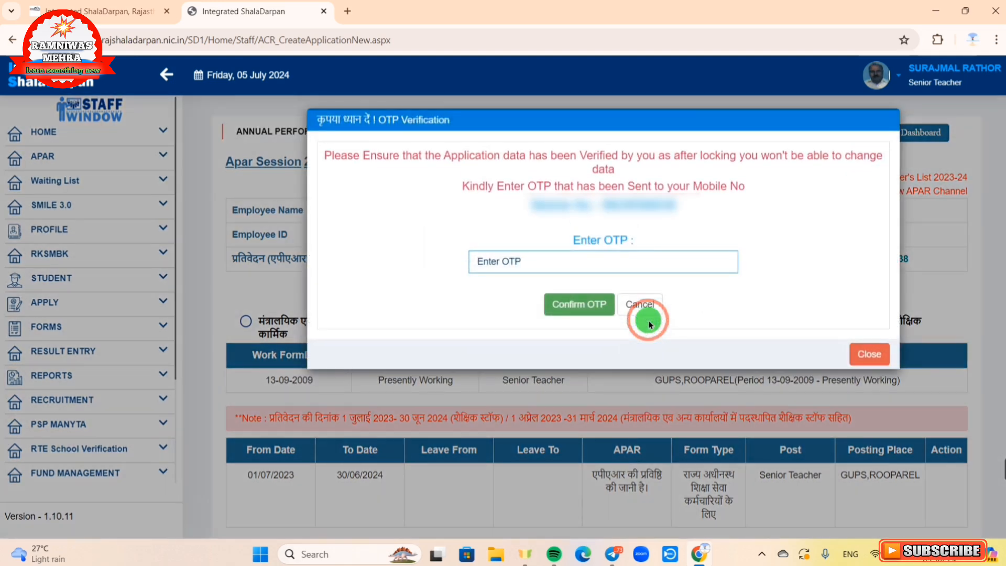